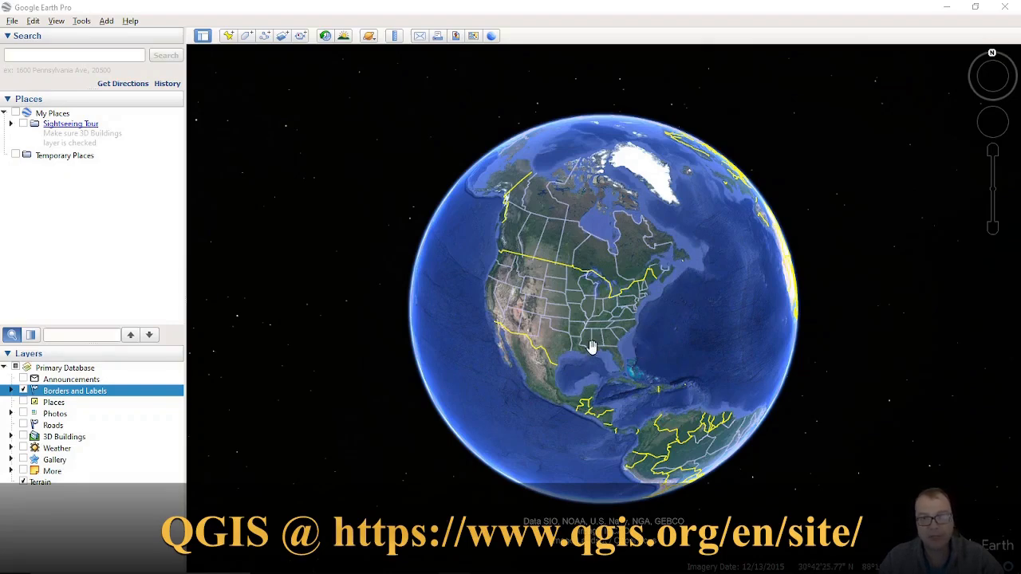
- Frame the map on Chicago, covering the western suburbs, downtown and the Lake Michigan shoreline
{"action": "double_click", "coordinate": [592, 307]}
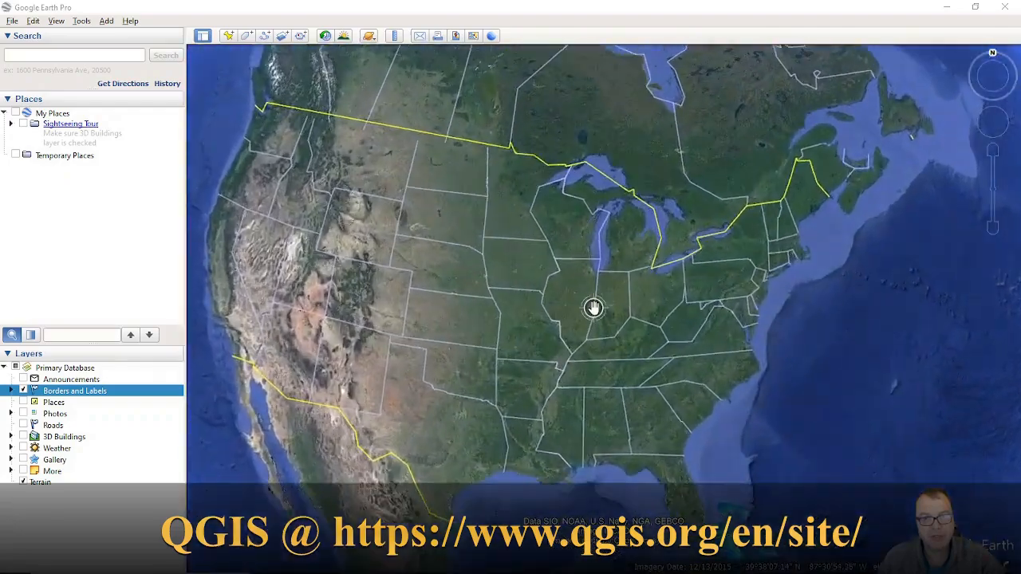
{"action": "scroll", "coordinate": [594, 308], "scroll_direction": "up", "scroll_amount": 5}
{"action": "scroll", "coordinate": [579, 194], "scroll_direction": "up", "scroll_amount": 4}
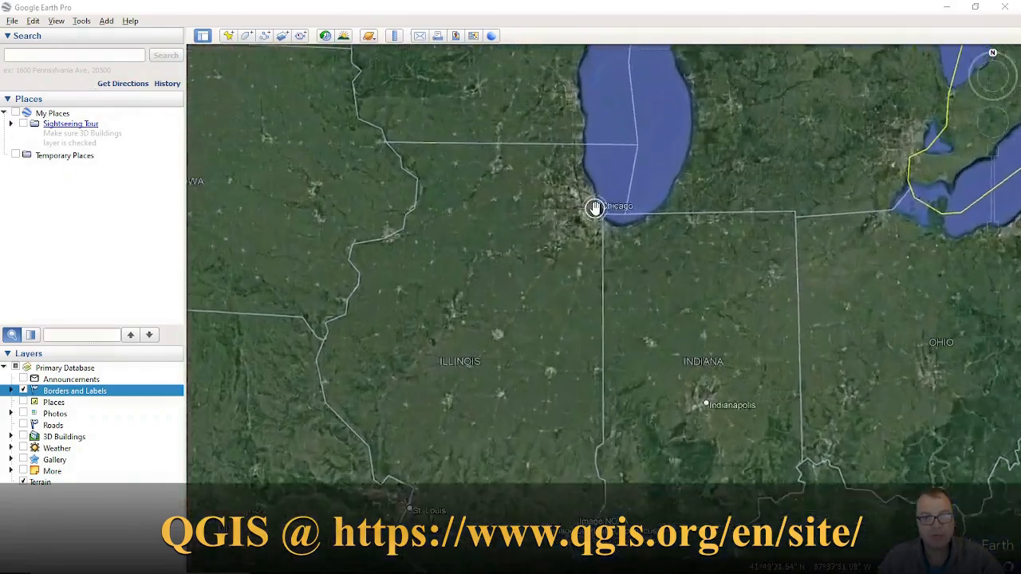
{"action": "scroll", "coordinate": [594, 207], "scroll_direction": "up", "scroll_amount": 5}
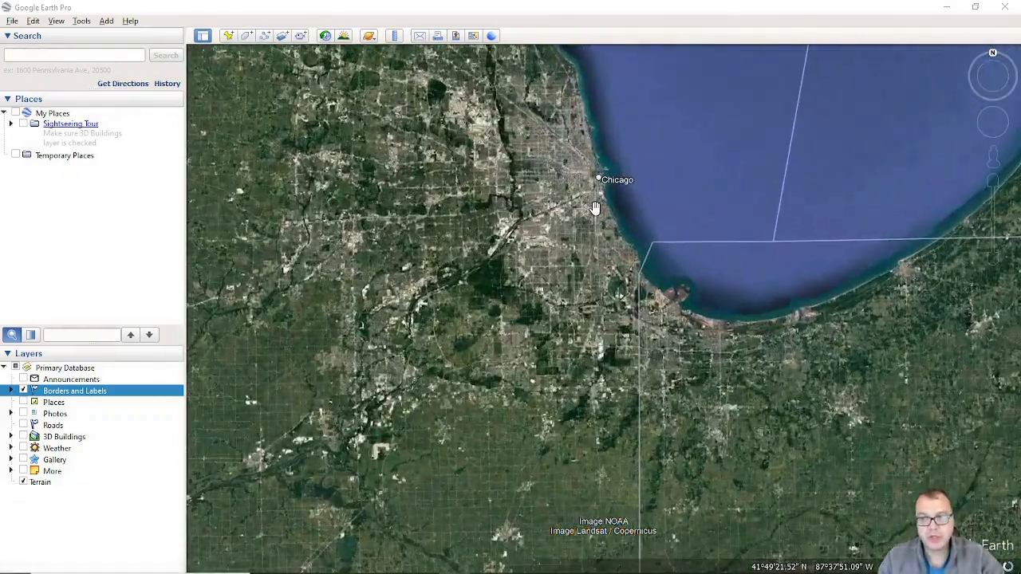
{"action": "left_click_drag", "start_coordinate": [519, 160], "coordinate": [579, 233]}
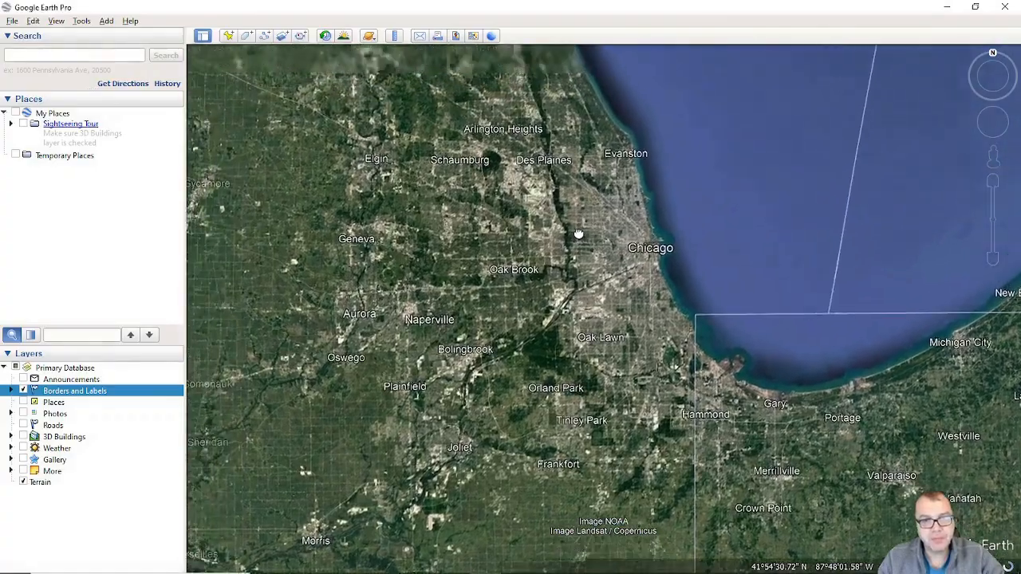
{"action": "scroll", "coordinate": [613, 250], "scroll_direction": "up", "scroll_amount": 5}
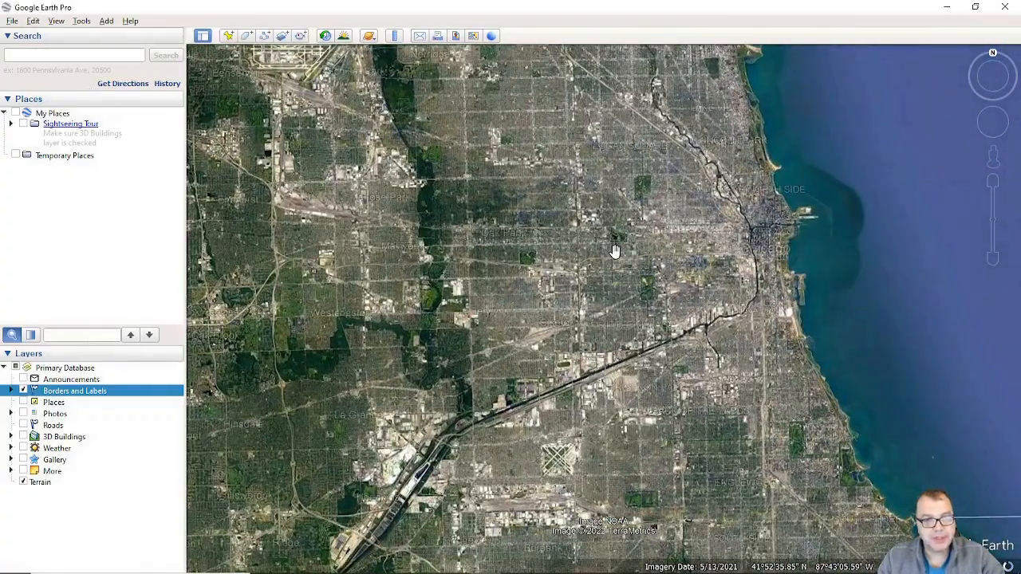
{"action": "scroll", "coordinate": [614, 251], "scroll_direction": "up", "scroll_amount": 2}
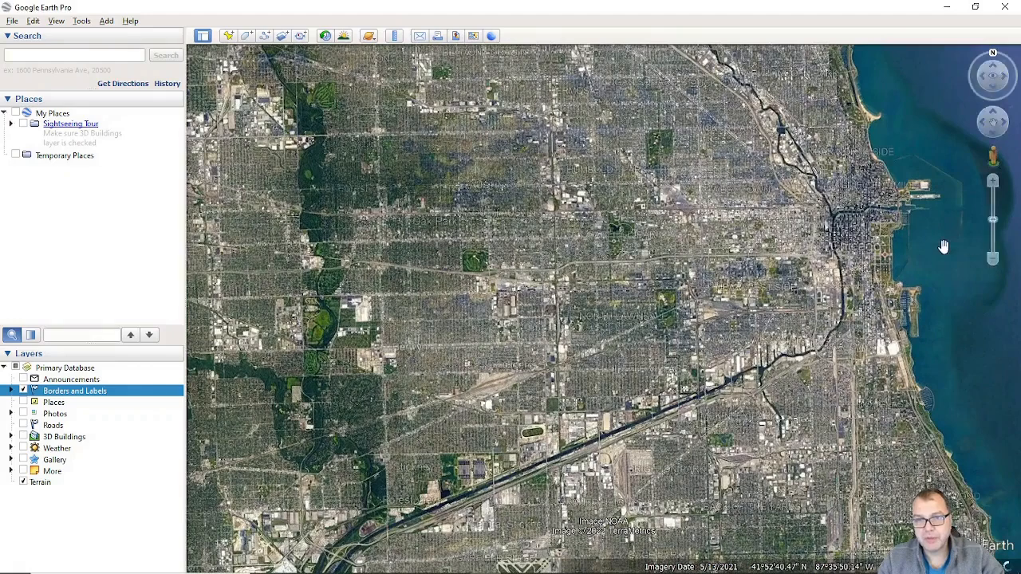
{"action": "left_click_drag", "start_coordinate": [943, 246], "coordinate": [897, 254]}
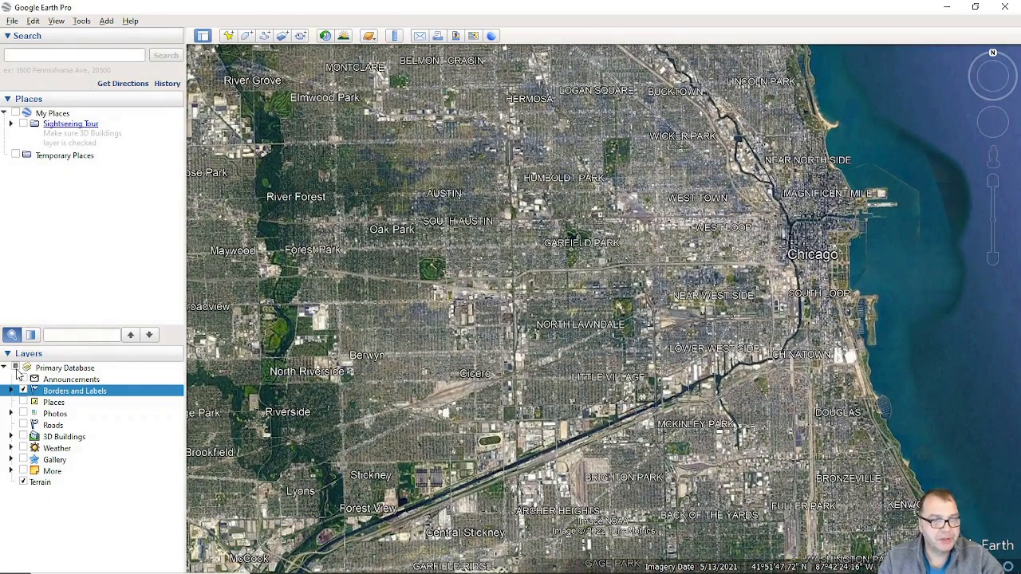
- Turn off every Primary Database layer, including terrain, and set the navigation option to not automatically tilt while zooming
{"action": "left_click", "coordinate": [16, 369]}
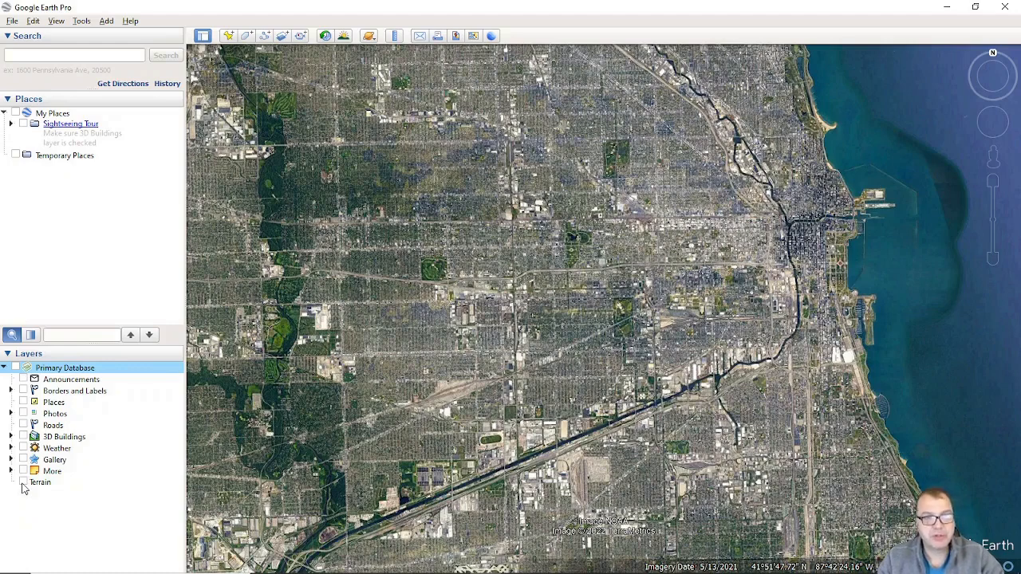
{"action": "left_click", "coordinate": [82, 22]}
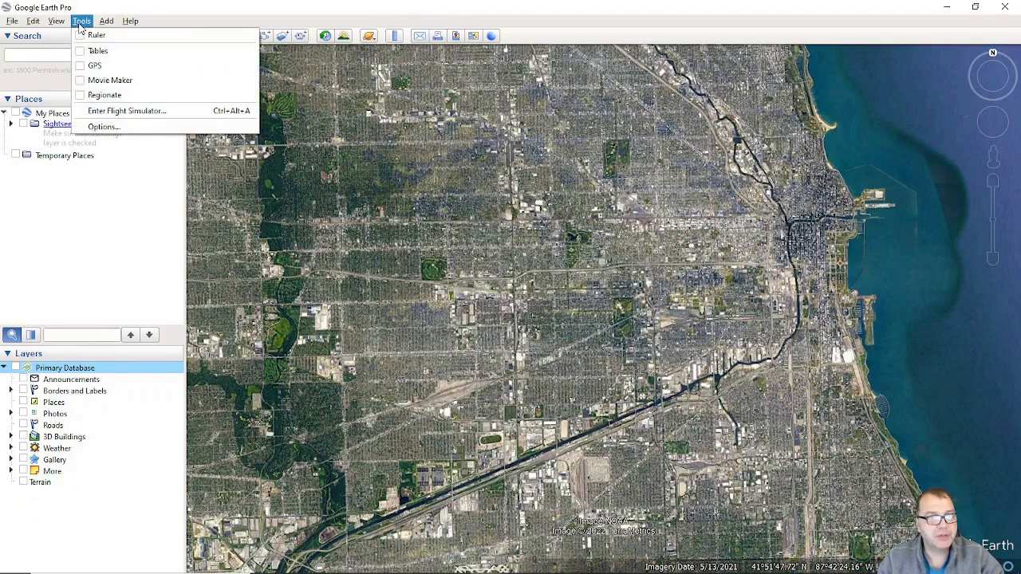
{"action": "left_click", "coordinate": [112, 130]}
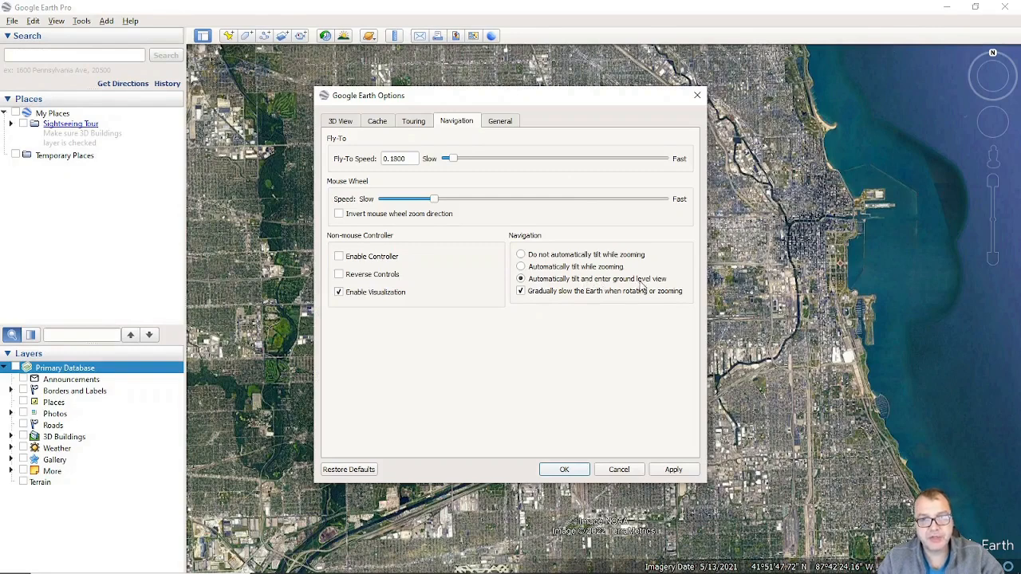
{"action": "left_click", "coordinate": [521, 256]}
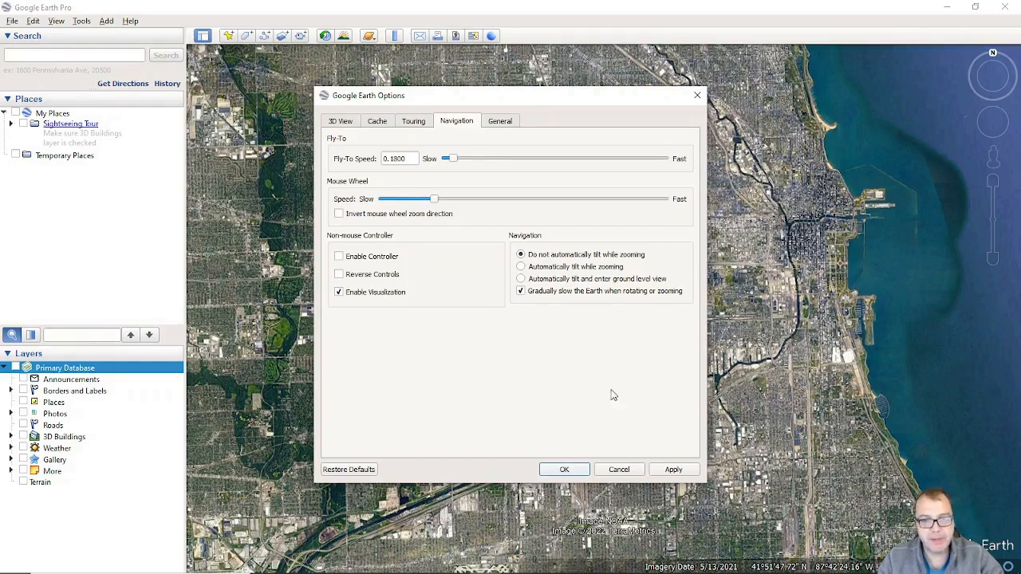
{"action": "left_click", "coordinate": [564, 470]}
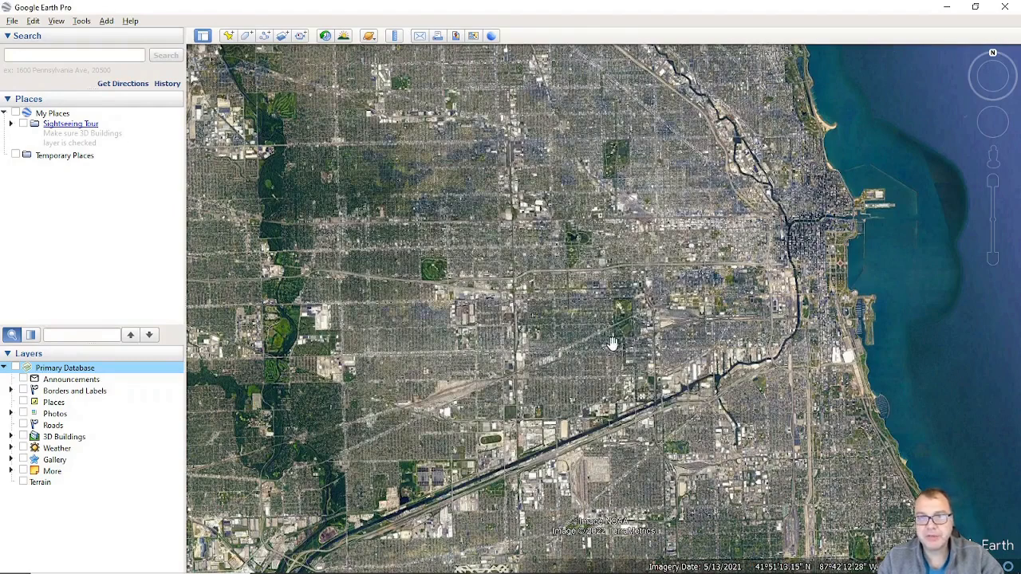
- Try tilting the Chicago view and bring it back to a straight-down, north-up orientation
{"action": "mouse_move", "coordinate": [993, 82]}
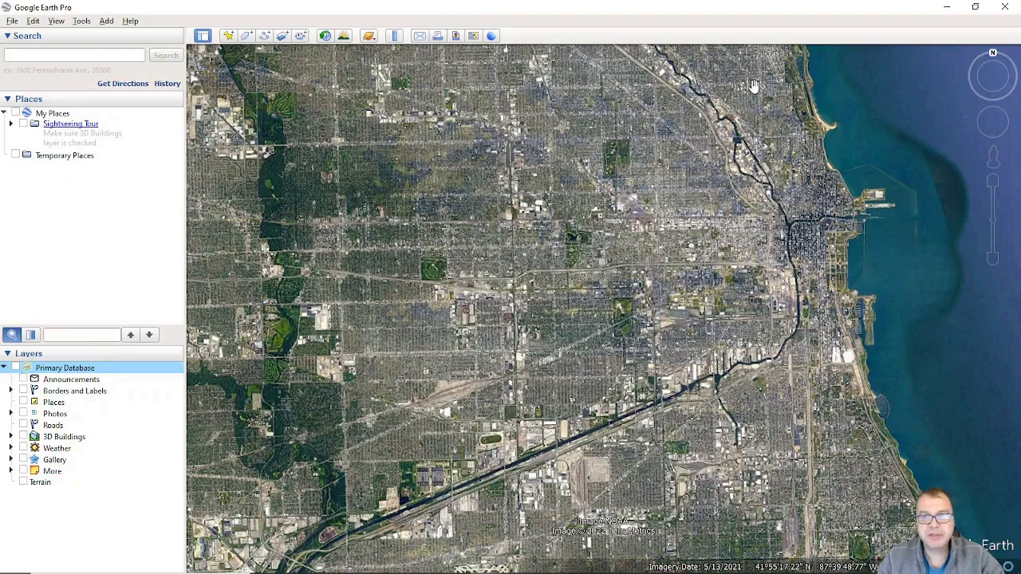
{"action": "left_click", "coordinate": [995, 92]}
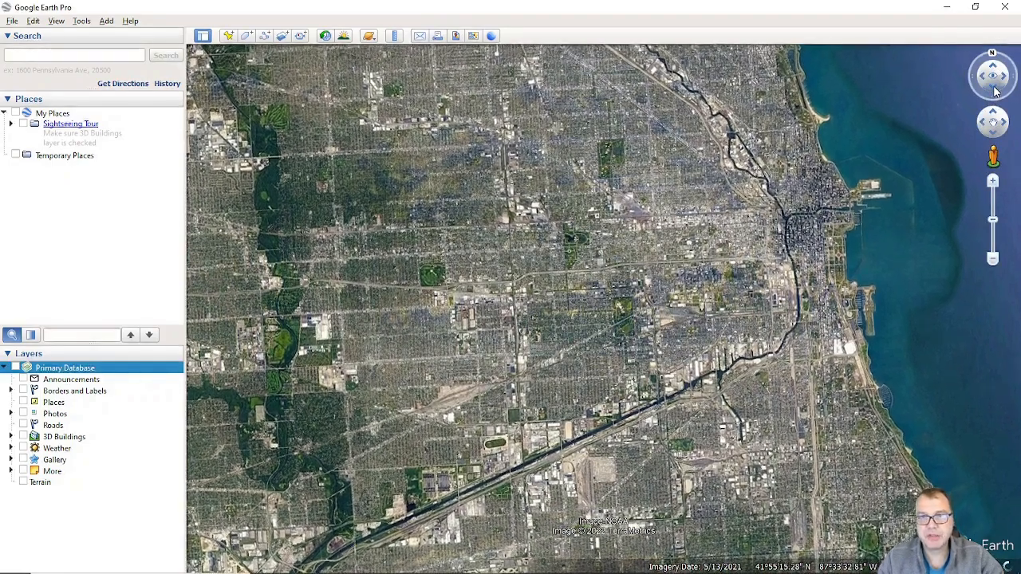
{"action": "left_click", "coordinate": [995, 72]}
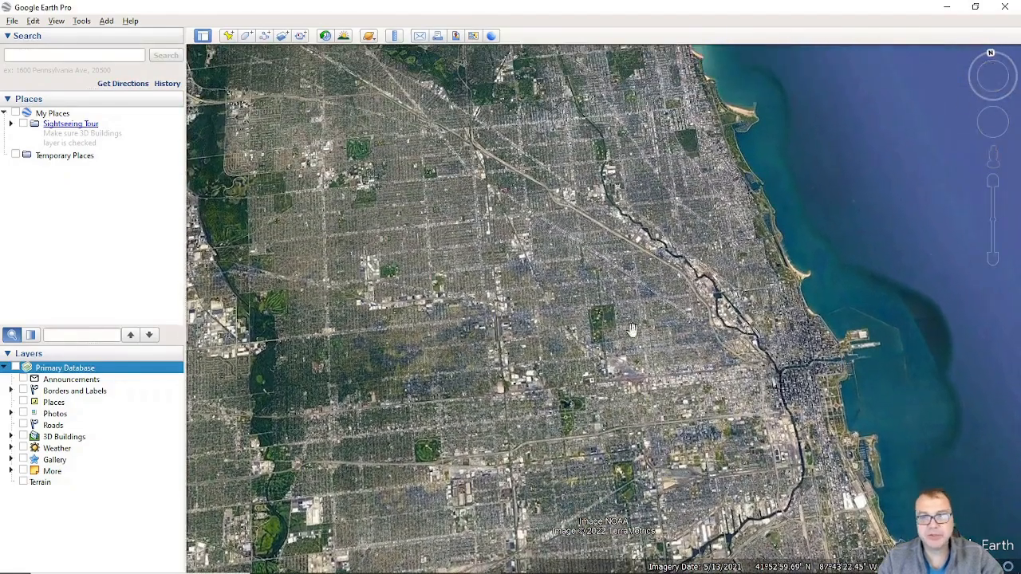
{"action": "left_click", "coordinate": [995, 91]}
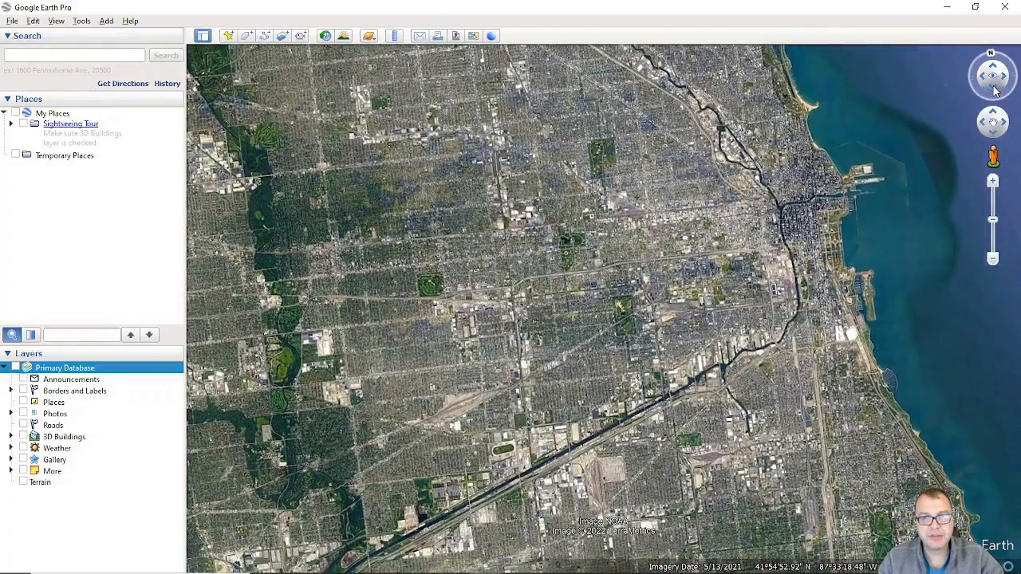
{"action": "left_click", "coordinate": [995, 91]}
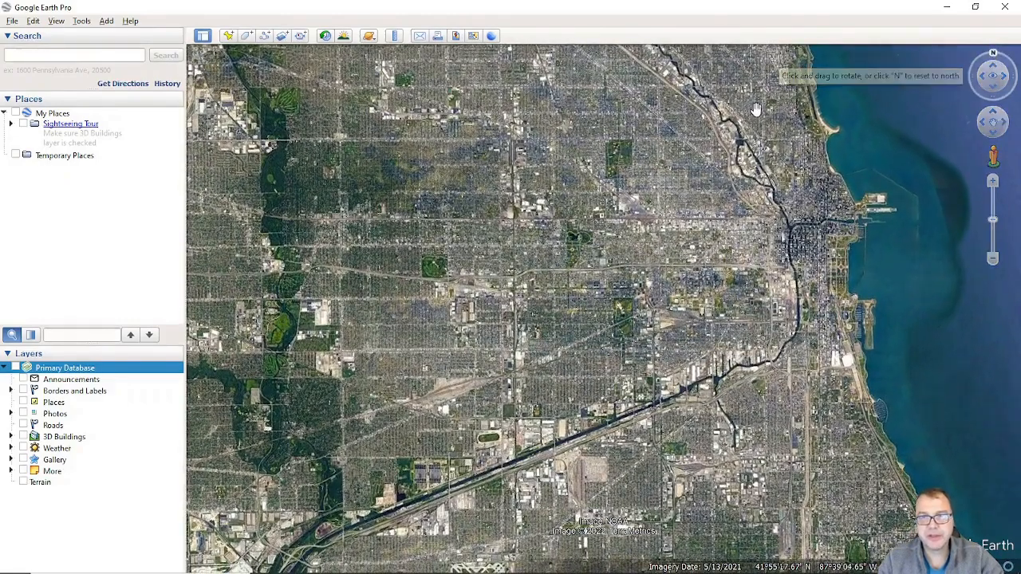
{"action": "left_click", "coordinate": [993, 58]}
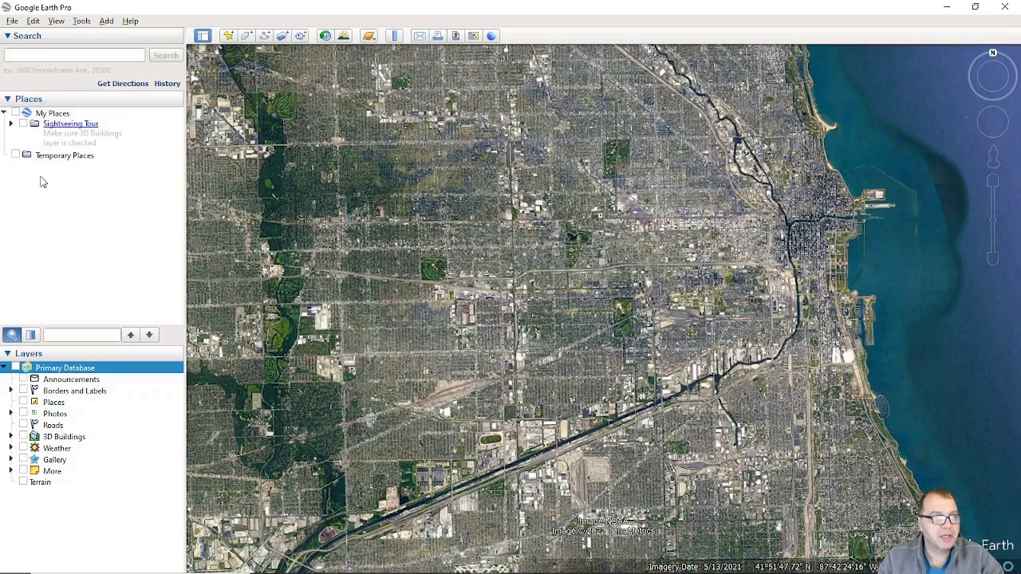
- Create a folder named Markers inside My Places
{"action": "right_click", "coordinate": [56, 116]}
{"action": "mouse_move", "coordinate": [90, 121]}
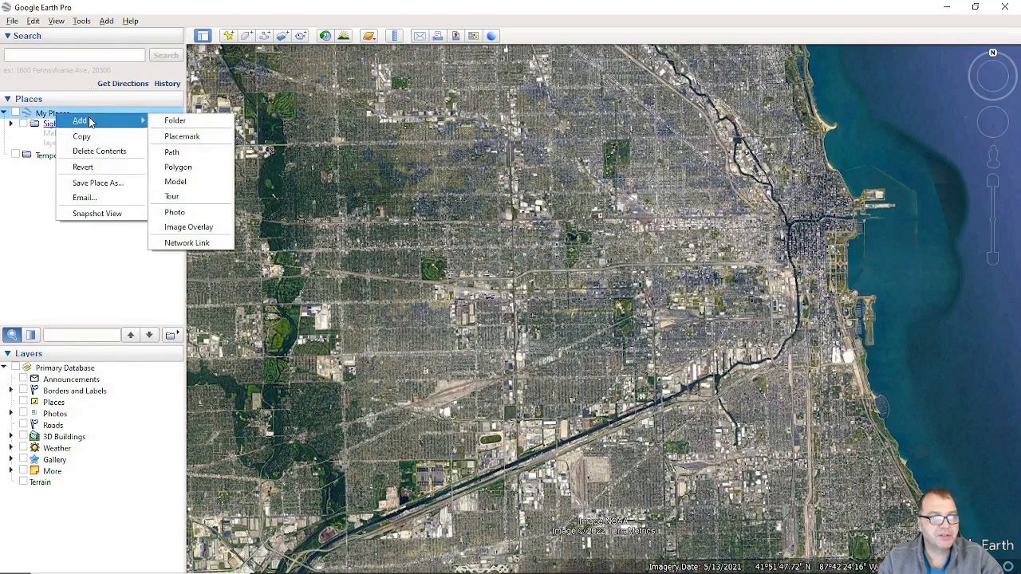
{"action": "left_click", "coordinate": [167, 121]}
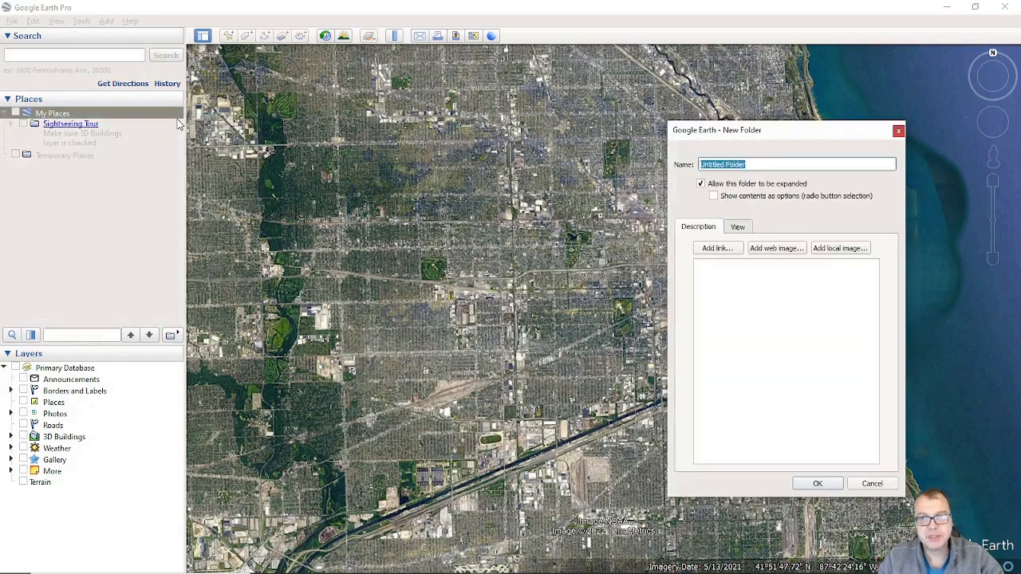
{"action": "type", "text": "Markers"}
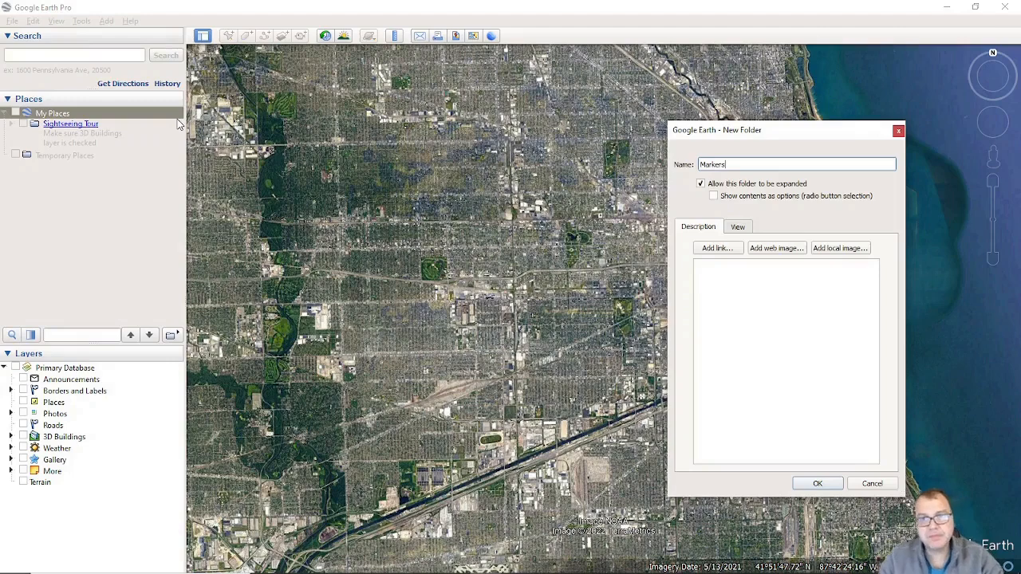
{"action": "left_click", "coordinate": [820, 484]}
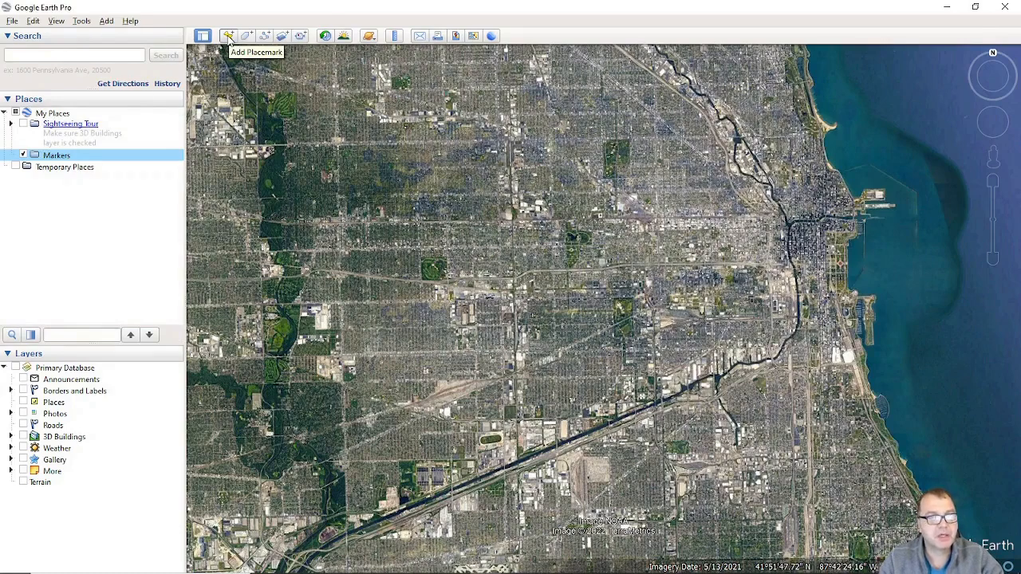
- Add a placemark named A to the Markers folder and give it the open diamond icon
{"action": "left_click", "coordinate": [229, 36]}
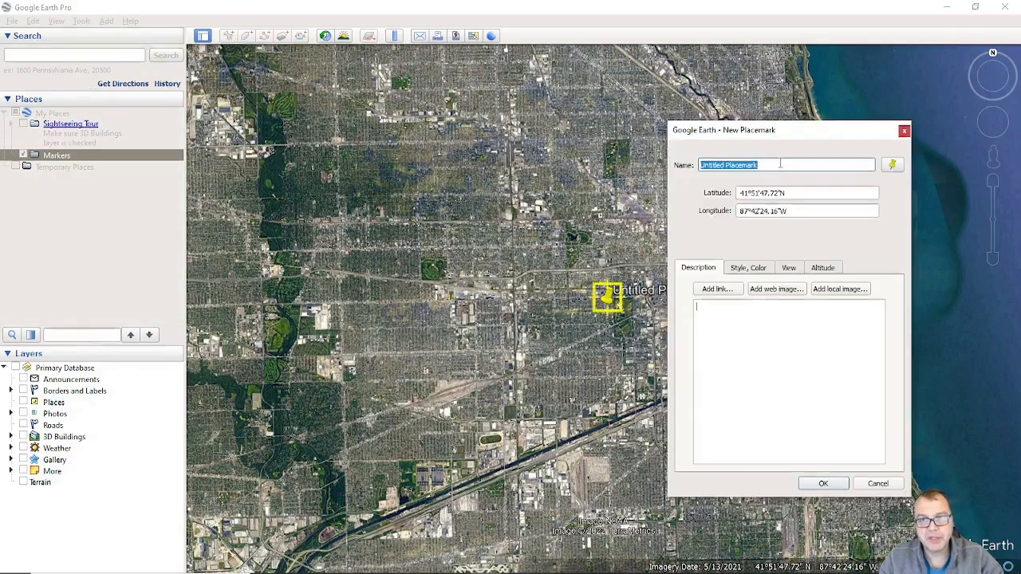
{"action": "type", "text": "A"}
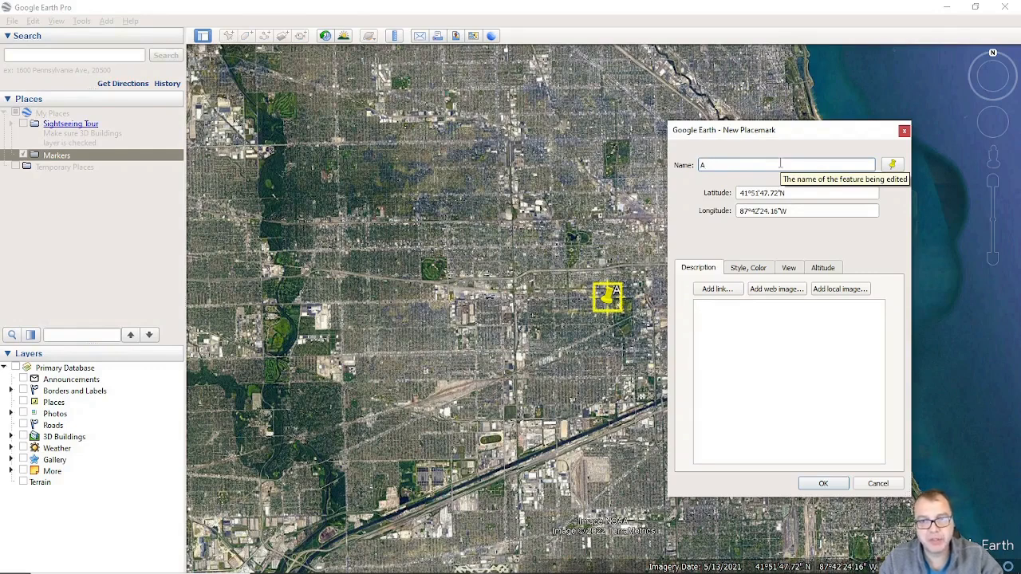
{"action": "left_click", "coordinate": [893, 165]}
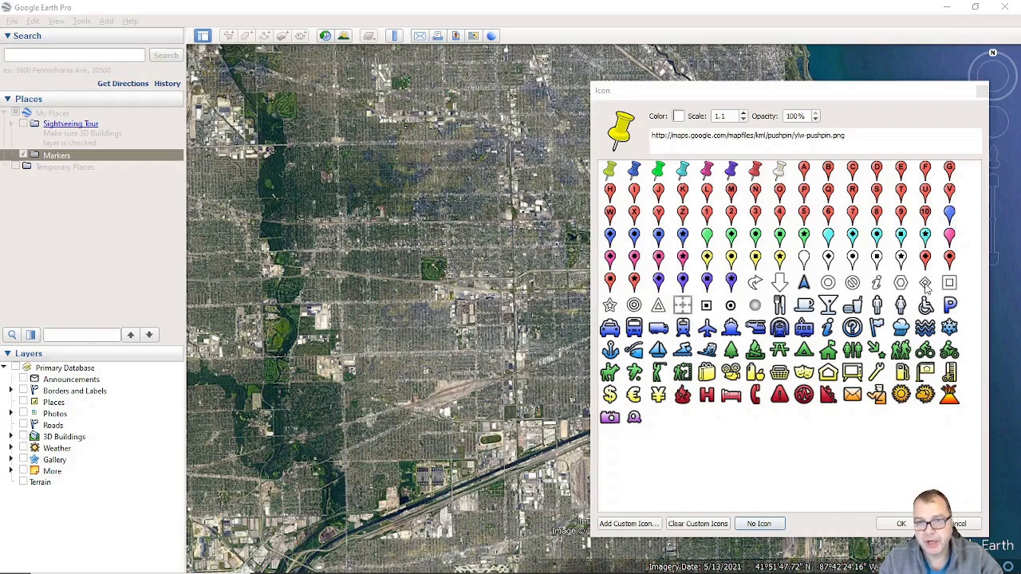
{"action": "left_click", "coordinate": [925, 284]}
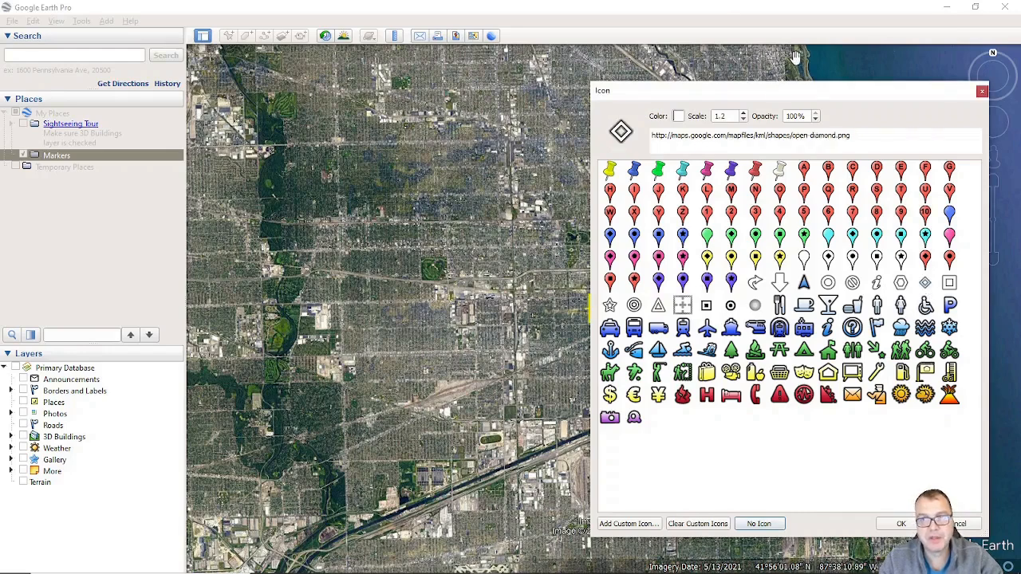
- Reduce the scale of placemark A's icon to 0.4
{"action": "left_click_drag", "start_coordinate": [813, 93], "coordinate": [259, 69]}
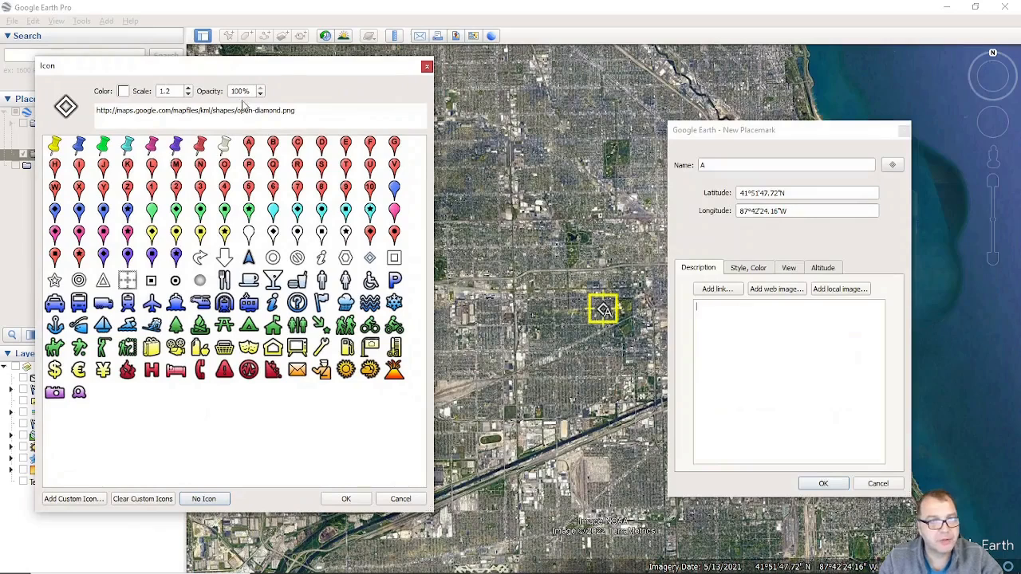
{"action": "left_click", "coordinate": [188, 89]}
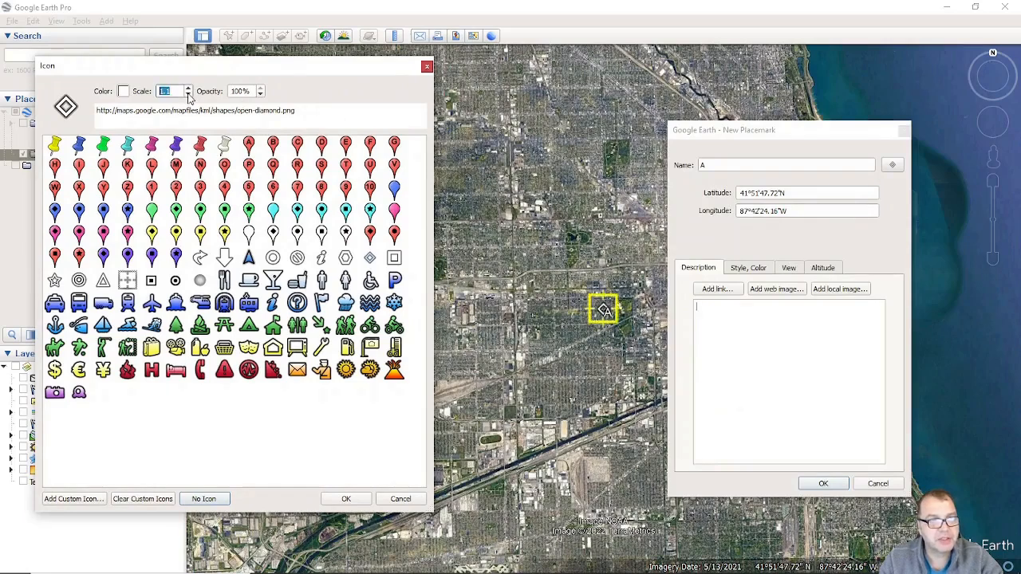
{"action": "left_click", "coordinate": [188, 88]}
{"action": "left_click", "coordinate": [188, 89]}
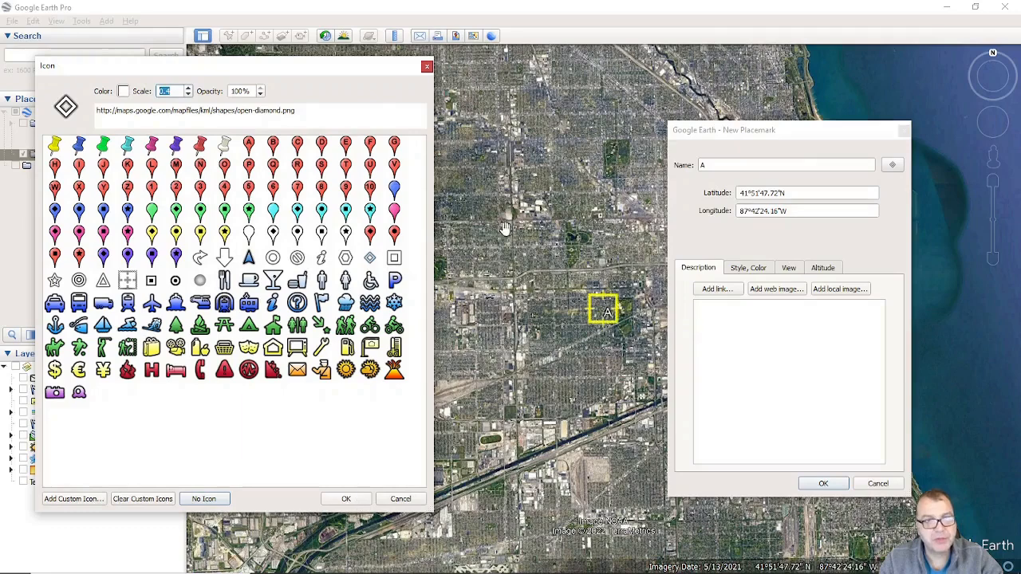
- Move placemark A to the northwest corner of the visible map, at about 41°55'54"N, 87°50'43"W, and save it
{"action": "left_click_drag", "start_coordinate": [341, 73], "coordinate": [382, 256]}
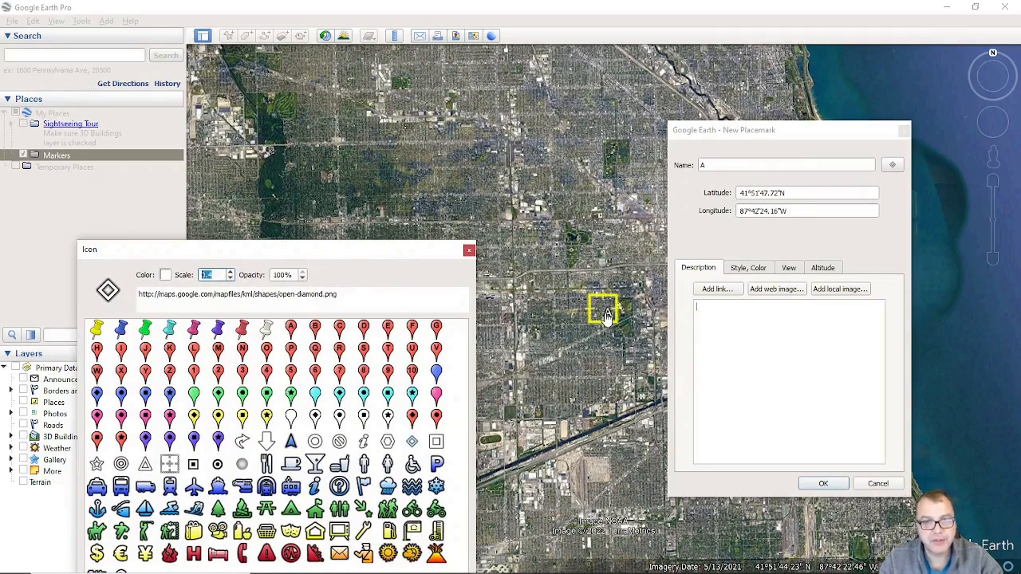
{"action": "left_click_drag", "start_coordinate": [606, 315], "coordinate": [232, 65]}
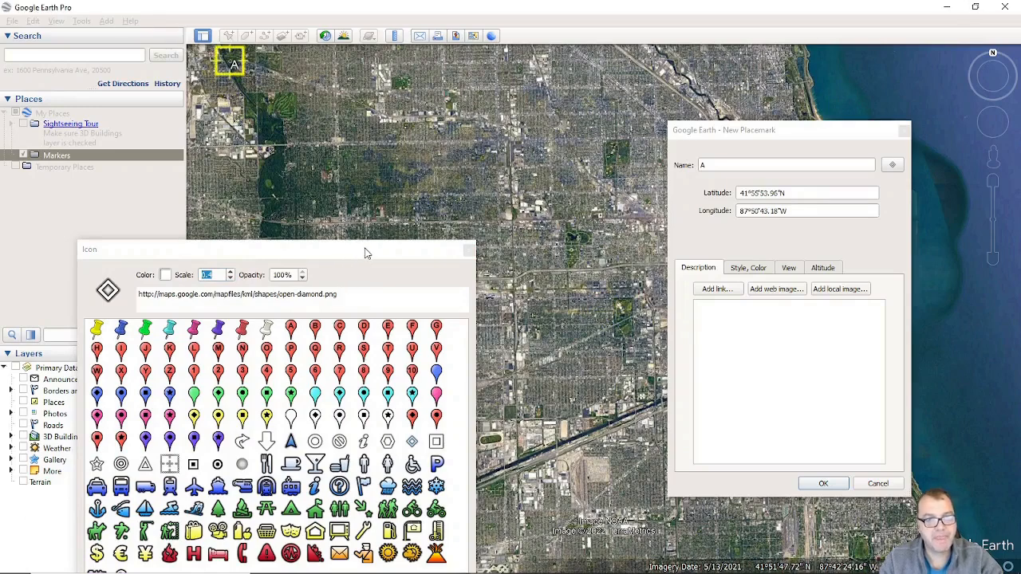
{"action": "left_click_drag", "start_coordinate": [364, 250], "coordinate": [456, 93]}
{"action": "left_click", "coordinate": [468, 514]}
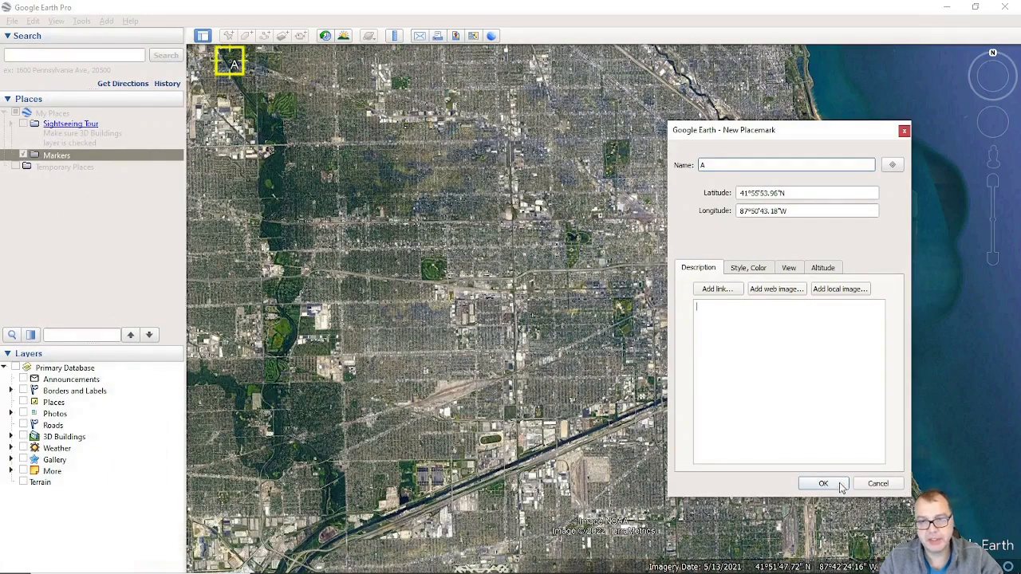
{"action": "left_click", "coordinate": [825, 483]}
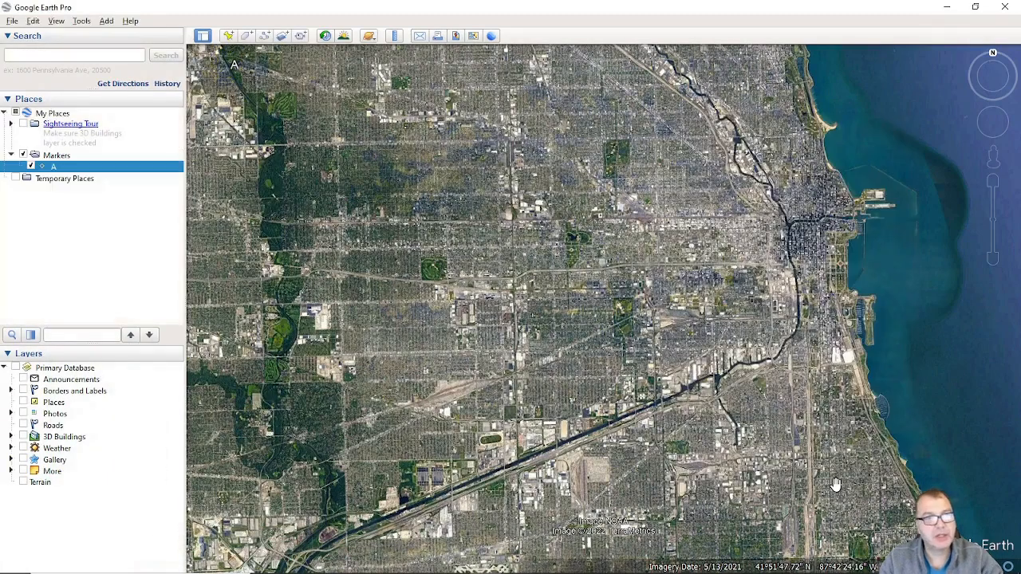
- Add a new placemark named B to the Markers folder
{"action": "left_click", "coordinate": [228, 37]}
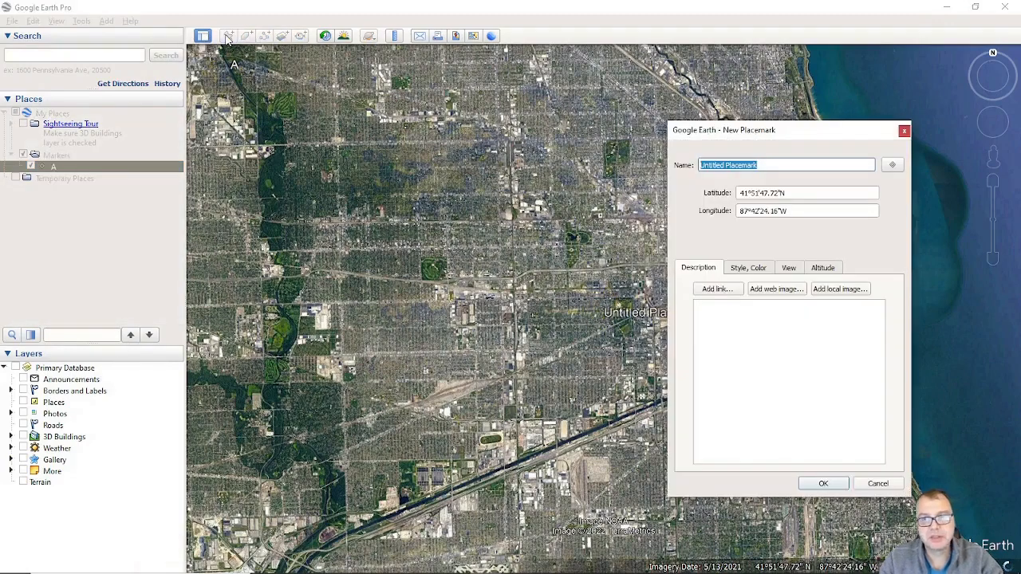
{"action": "left_click", "coordinate": [779, 165]}
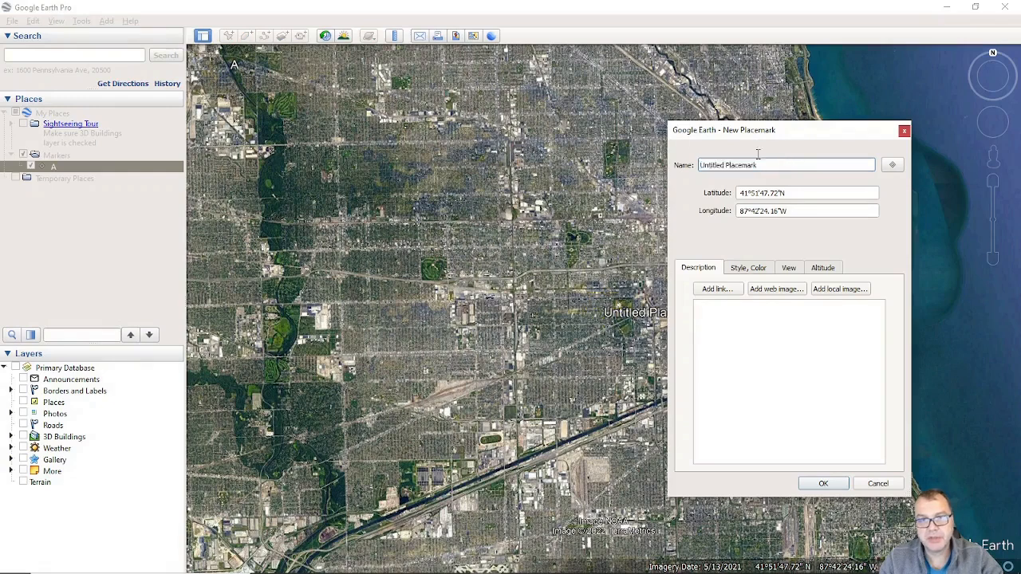
{"action": "key", "text": "ctrl+a"}
{"action": "type", "text": "B"}
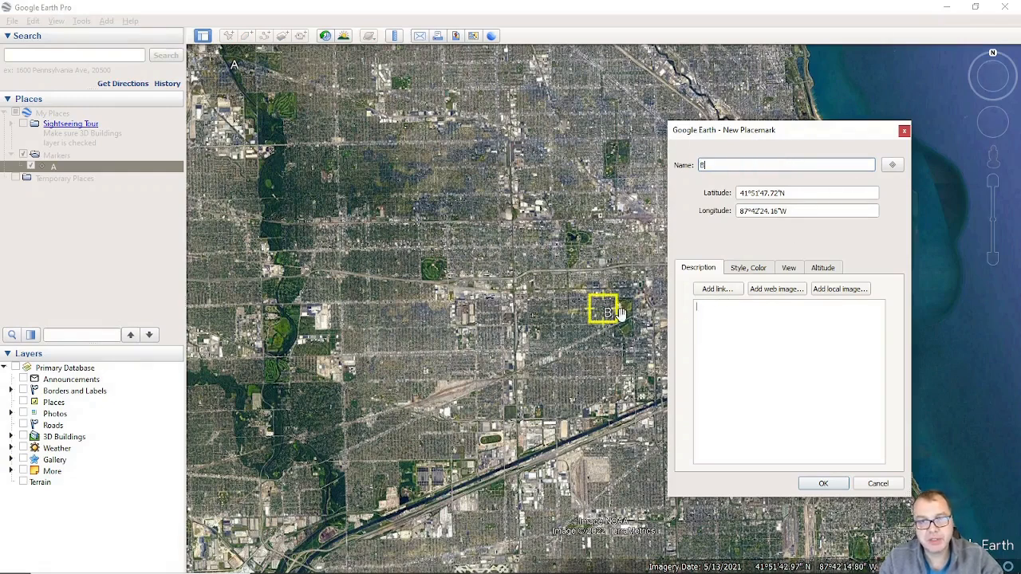
- Set placemark B's label scale to 0.0, move it to the map's northeast corner at about 41°55'42"N, 87°33'43"W, and save it
{"action": "left_click", "coordinate": [788, 268]}
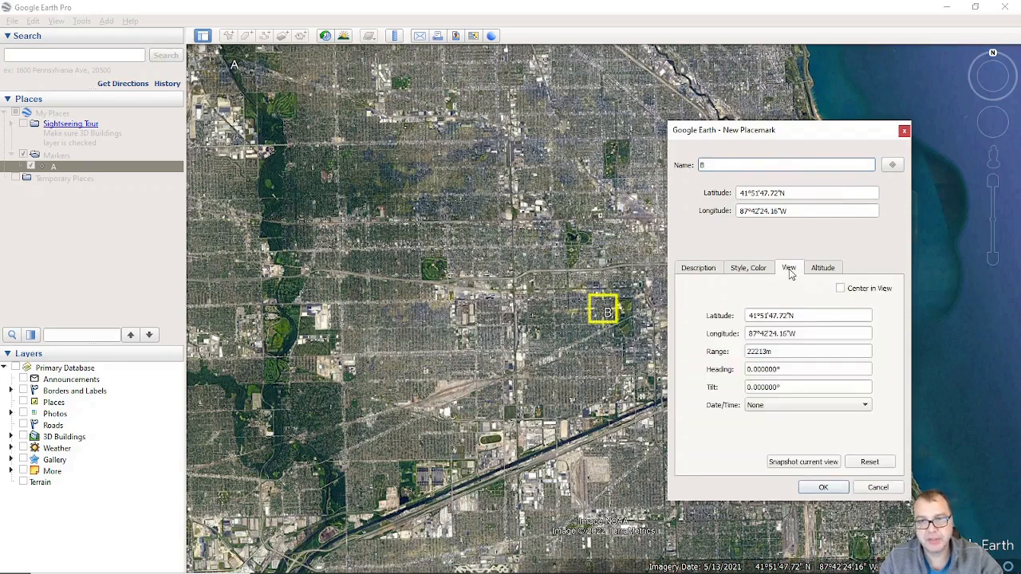
{"action": "left_click", "coordinate": [747, 269]}
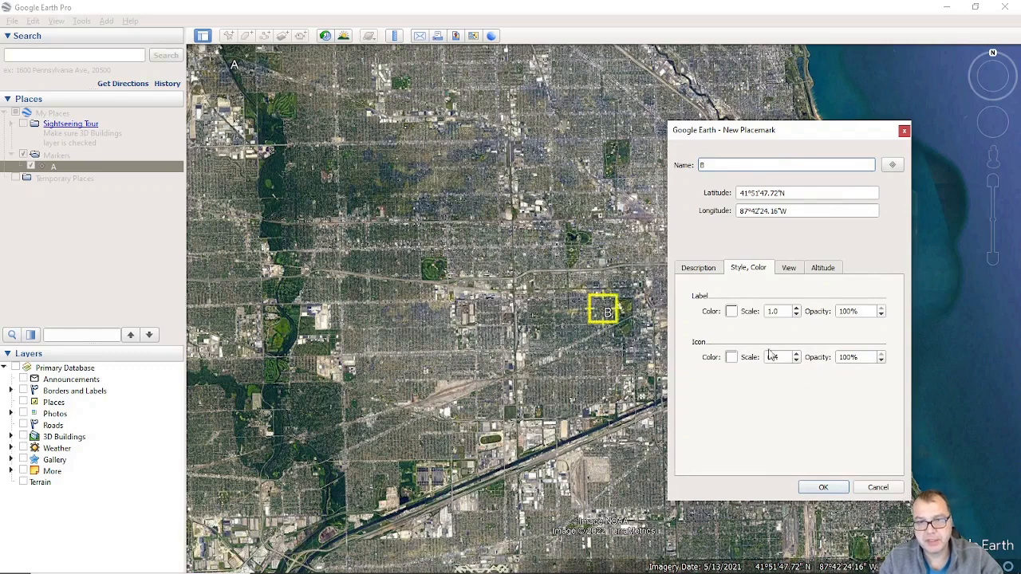
{"action": "double_click", "coordinate": [772, 311]}
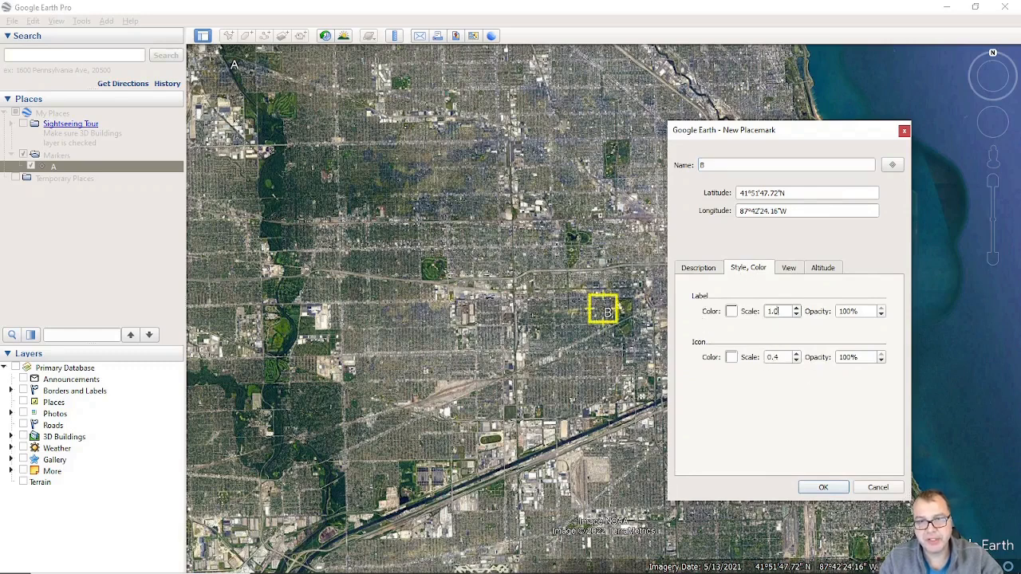
{"action": "left_click", "coordinate": [796, 315]}
{"action": "left_click", "coordinate": [796, 316]}
{"action": "left_click", "coordinate": [796, 315]}
{"action": "left_click", "coordinate": [796, 316]}
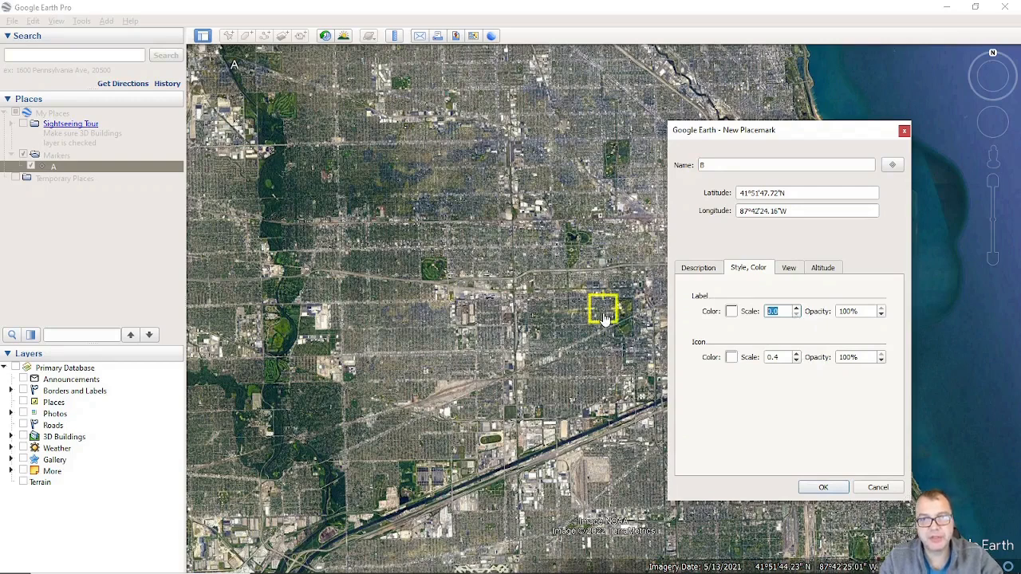
{"action": "left_click_drag", "start_coordinate": [605, 318], "coordinate": [995, 80]}
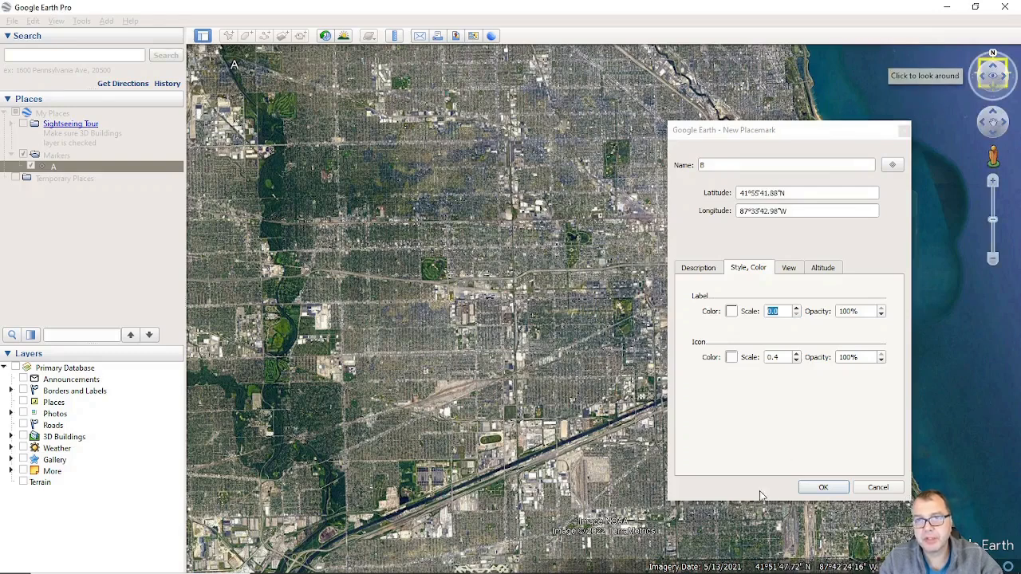
{"action": "left_click", "coordinate": [824, 488]}
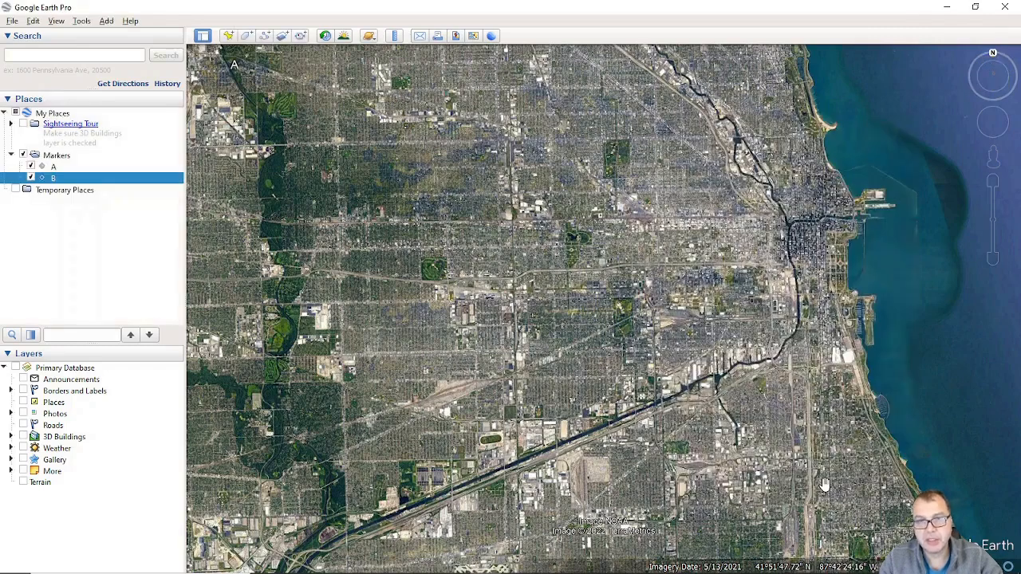
- Set the label scale of placemark A to 0 and save the placemark
{"action": "left_click", "coordinate": [69, 169]}
{"action": "right_click", "coordinate": [70, 169]}
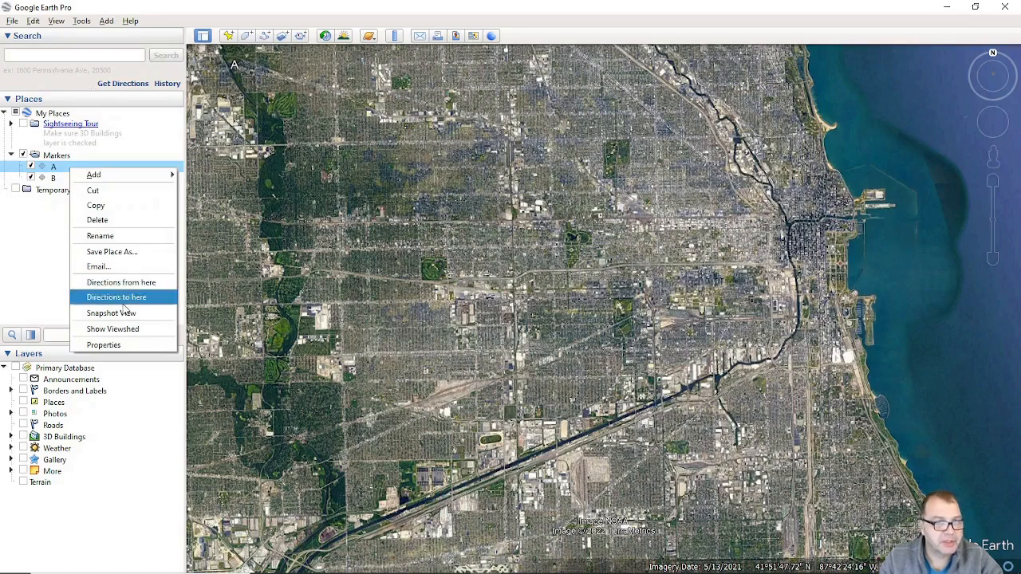
{"action": "left_click", "coordinate": [125, 349]}
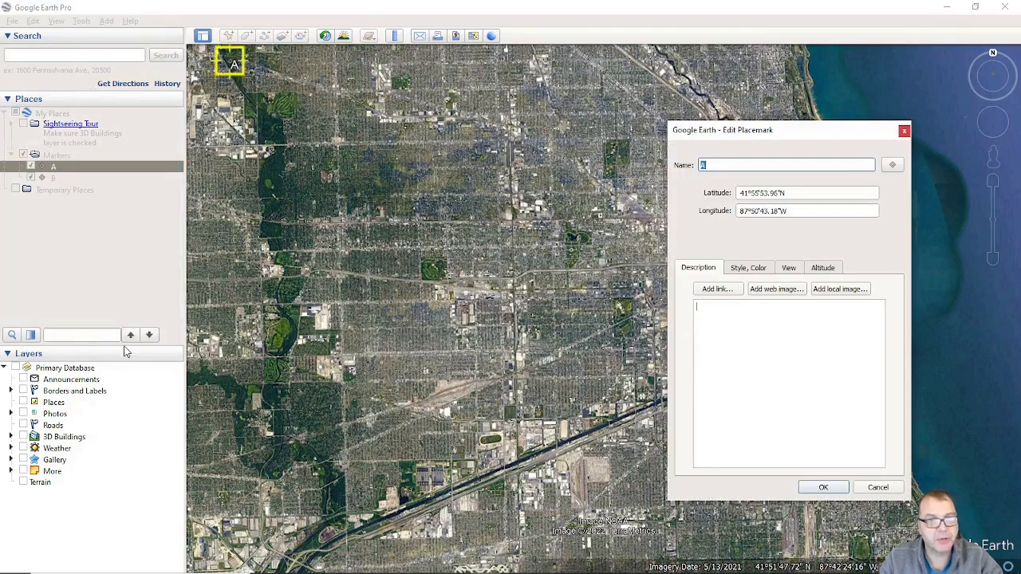
{"action": "left_click", "coordinate": [748, 268]}
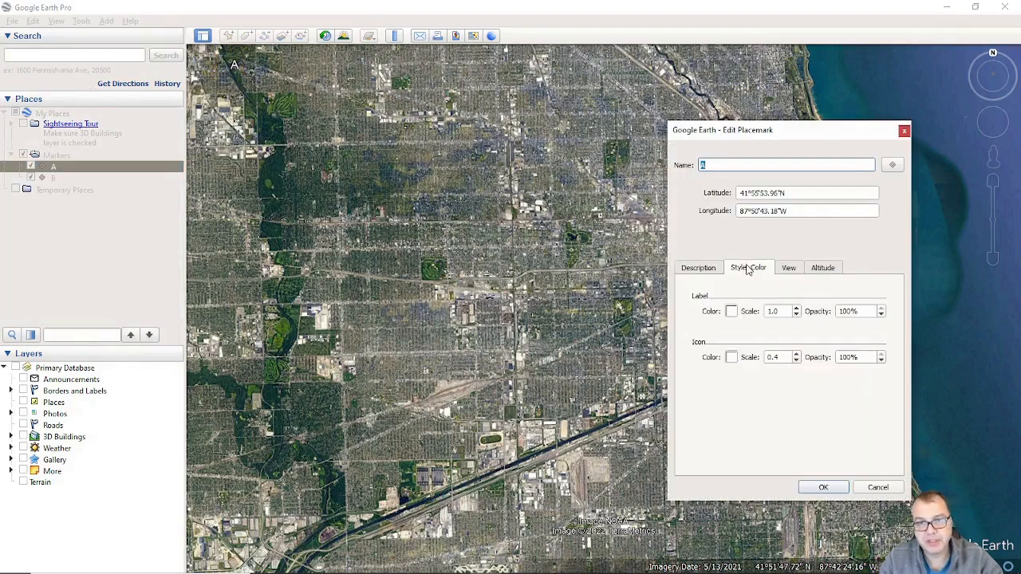
{"action": "double_click", "coordinate": [773, 311]}
{"action": "type", "text": "0"}
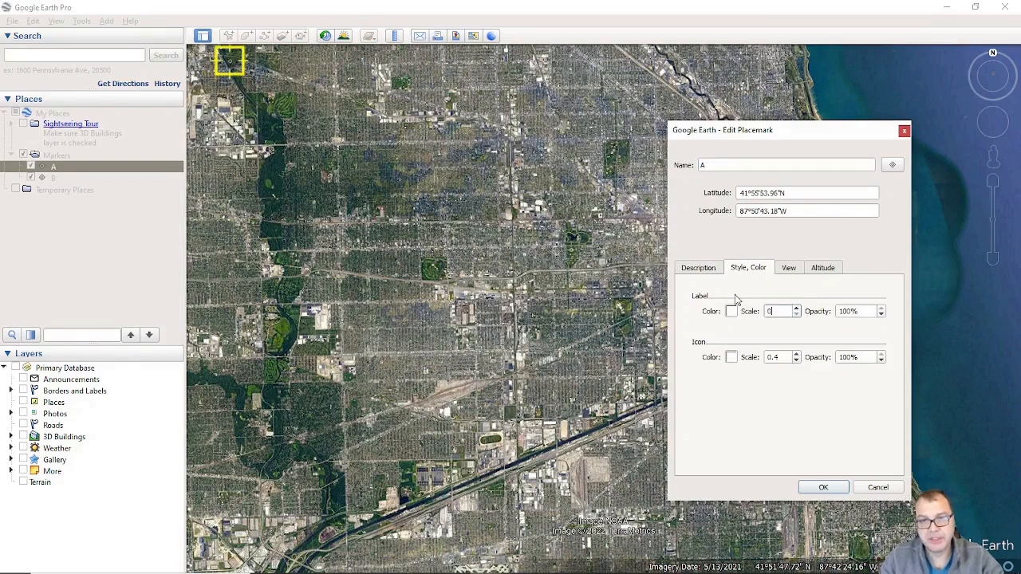
{"action": "left_click", "coordinate": [823, 488]}
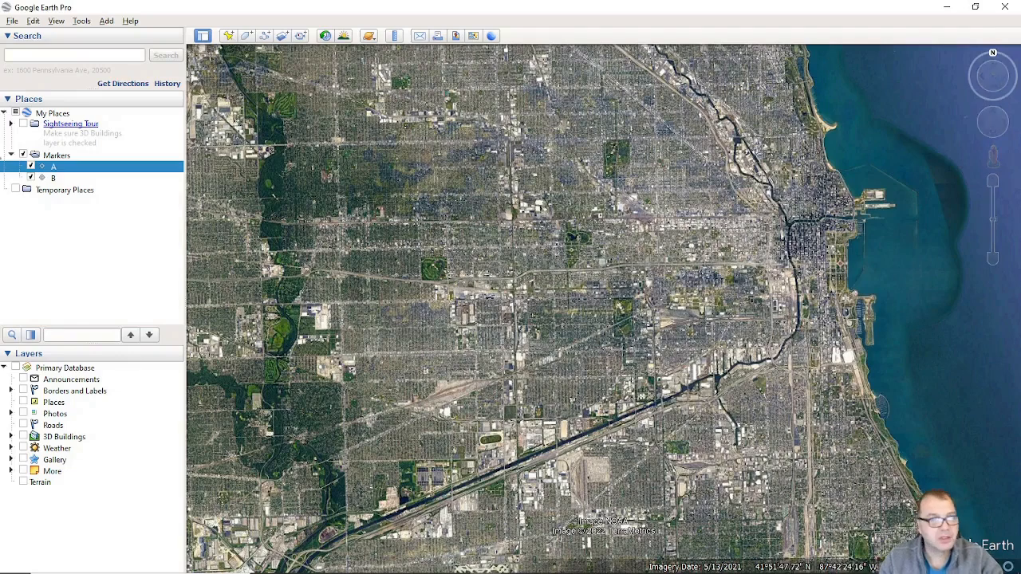
- Add a placemark named C to the Markers folder and move it to the map's southwest corner, at about 41°48'6"N, 87°51'27"W
{"action": "left_click", "coordinate": [227, 36]}
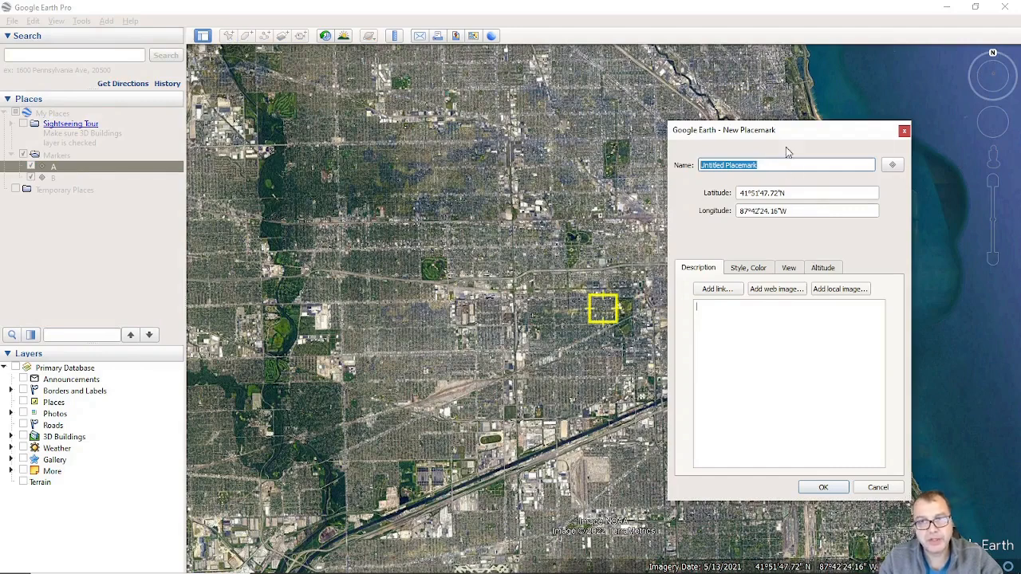
{"action": "type", "text": "C"}
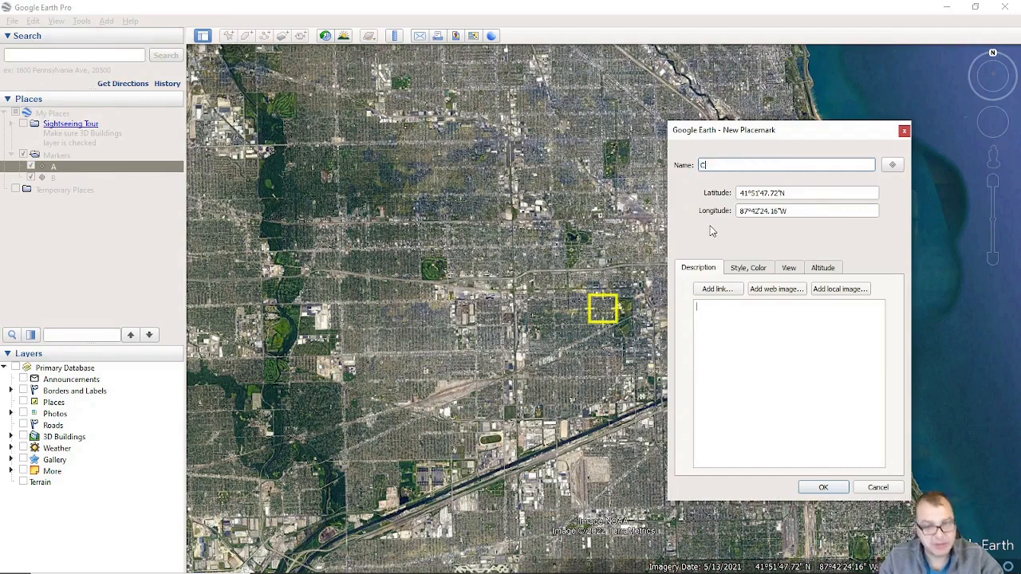
{"action": "left_click", "coordinate": [814, 488]}
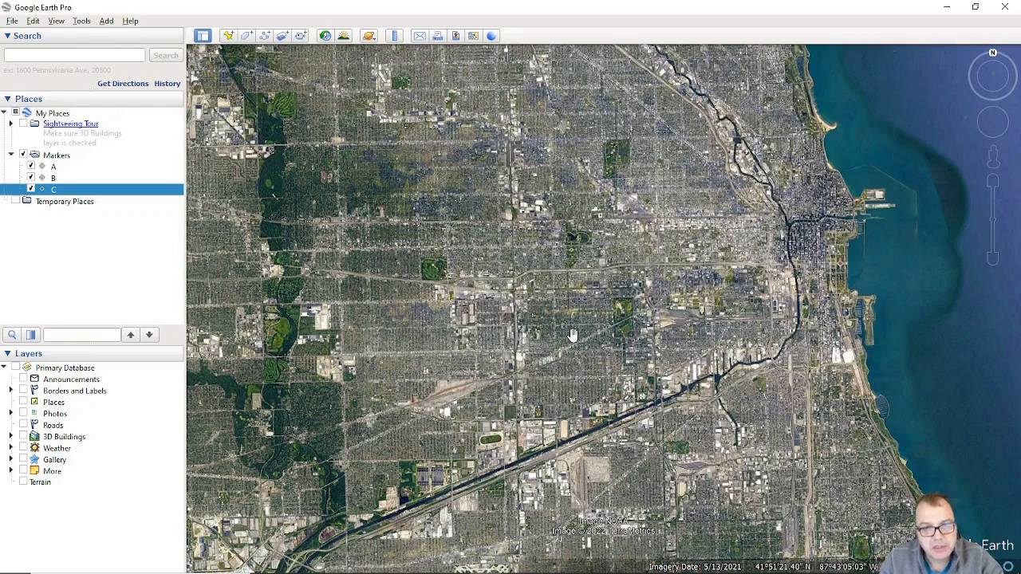
{"action": "right_click", "coordinate": [50, 191]}
{"action": "left_click", "coordinate": [86, 367]}
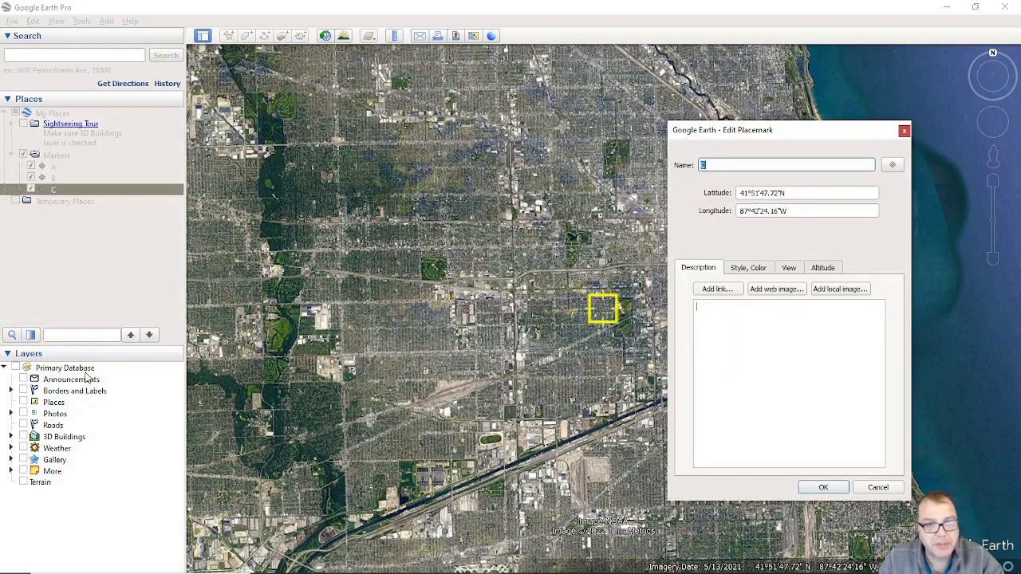
{"action": "left_click_drag", "start_coordinate": [601, 322], "coordinate": [199, 537]}
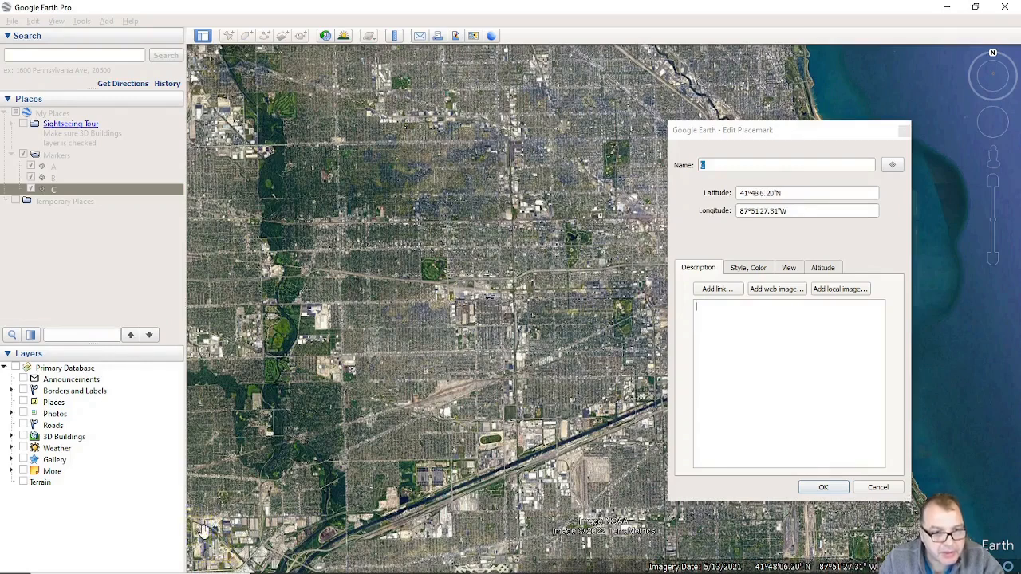
{"action": "left_click", "coordinate": [822, 487]}
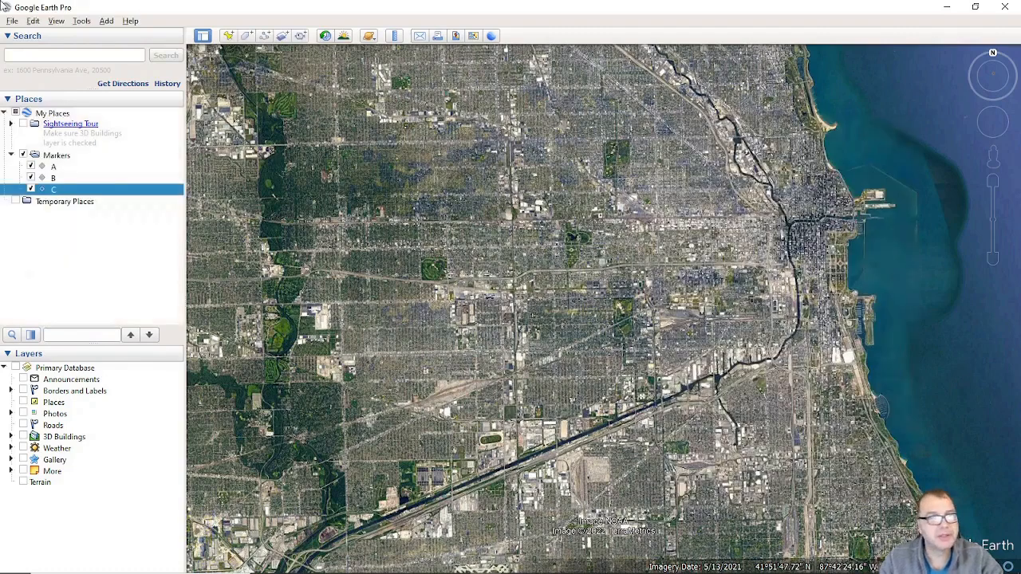
- Add a placemark named D to the Markers folder at the map's southeast corner, about 41°48'12"N, 87°33'45"W
{"action": "left_click", "coordinate": [229, 38]}
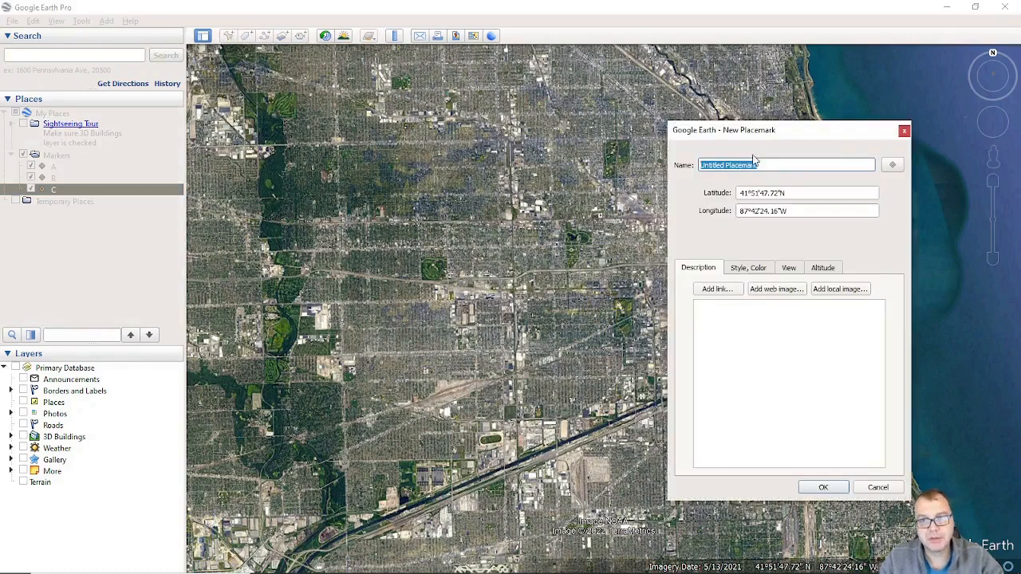
{"action": "type", "text": "D"}
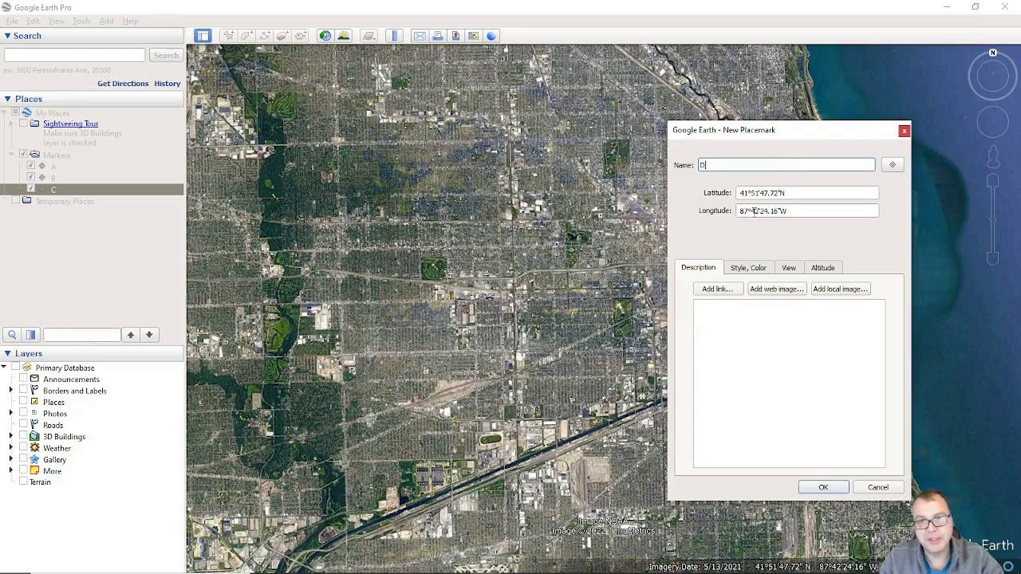
{"action": "left_click_drag", "start_coordinate": [604, 319], "coordinate": [996, 533]}
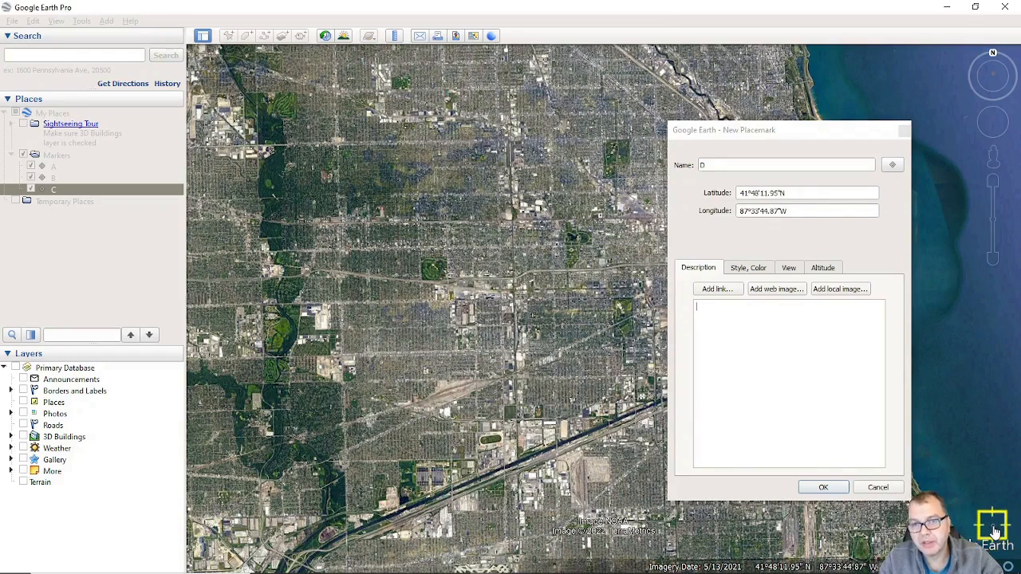
{"action": "left_click", "coordinate": [822, 488]}
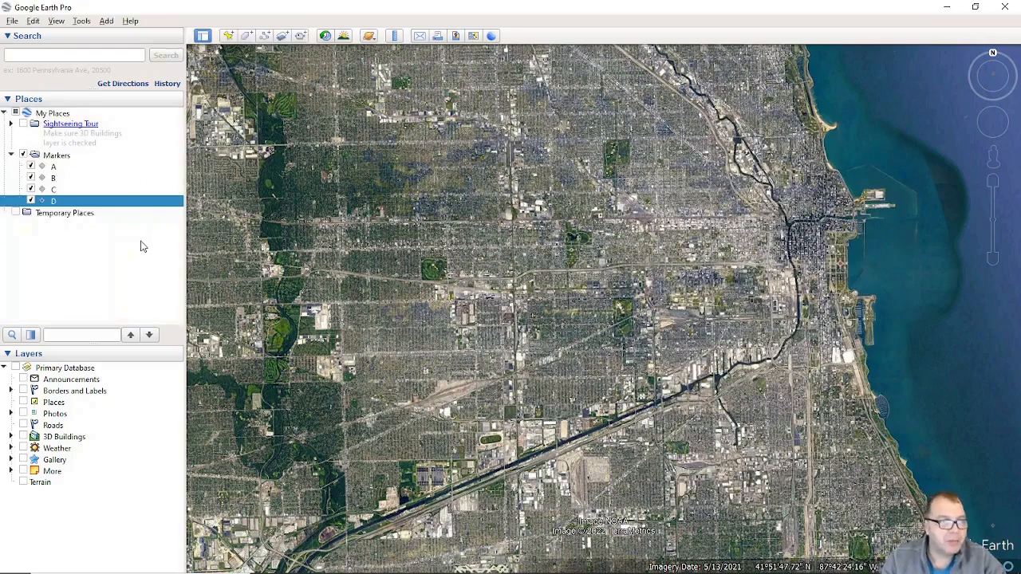
- Save the Markers folder as Markers.kmz in the GeoRef folder, replacing the existing file
{"action": "left_click", "coordinate": [59, 156]}
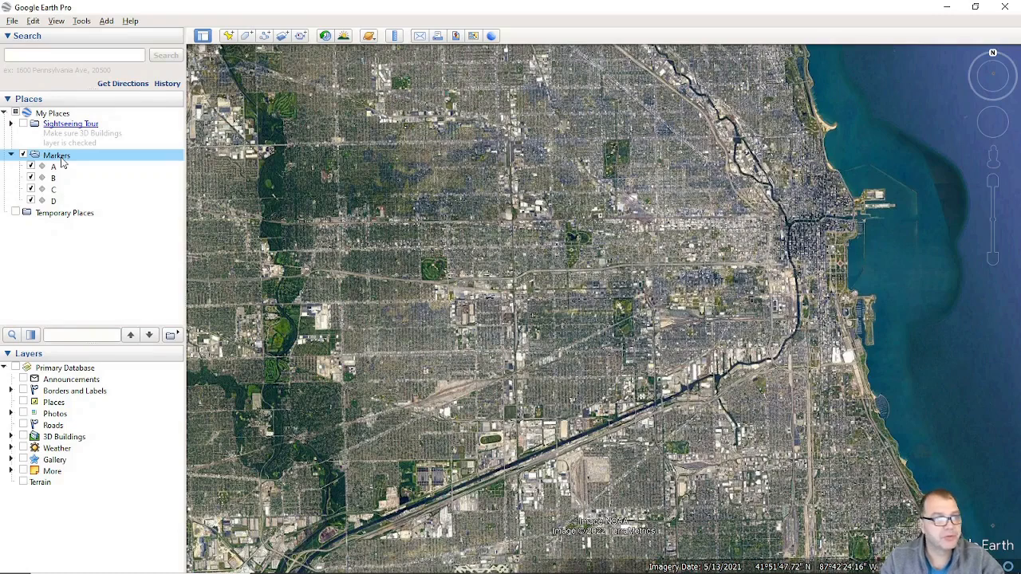
{"action": "right_click", "coordinate": [63, 162]}
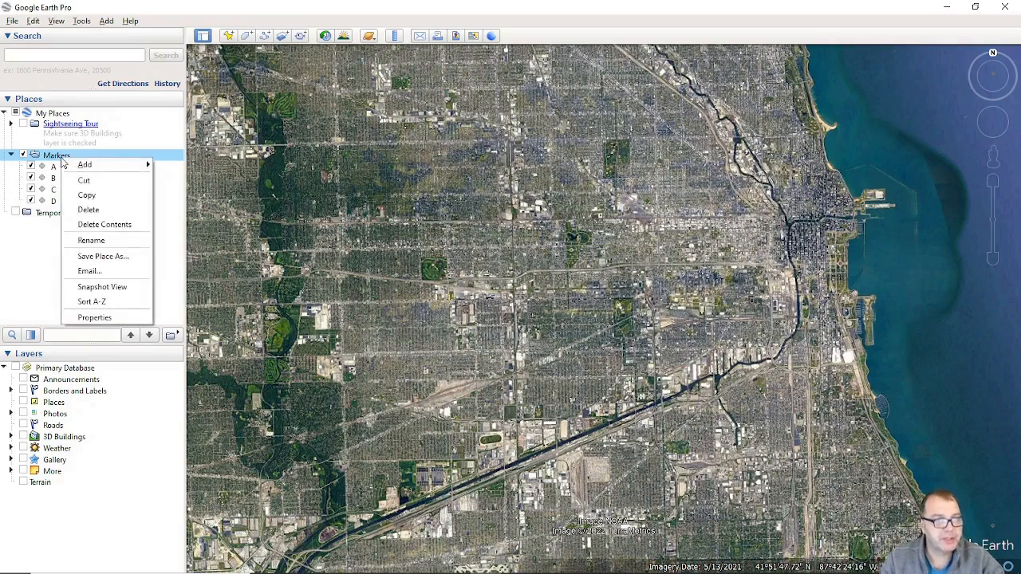
{"action": "left_click", "coordinate": [126, 258]}
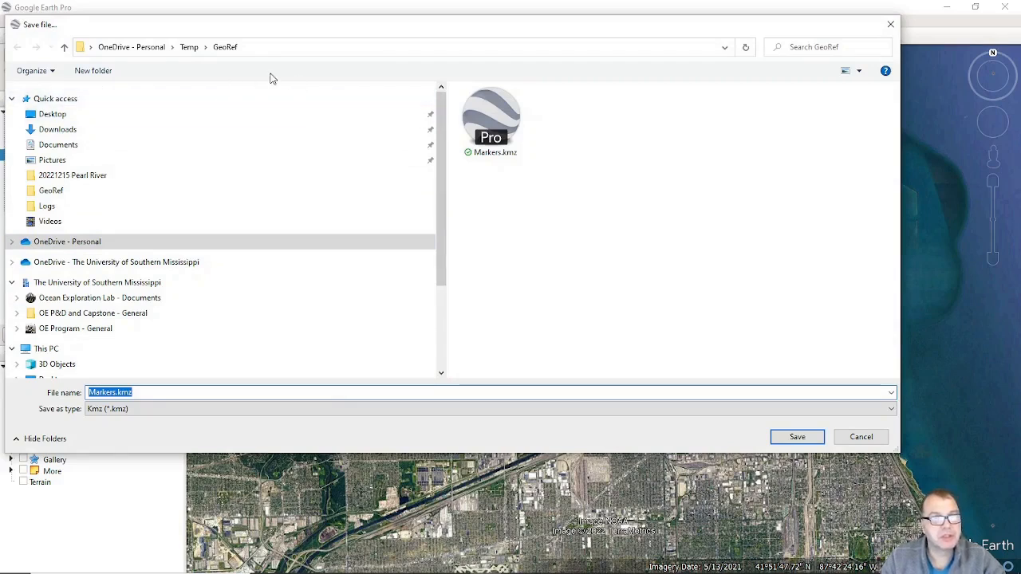
{"action": "left_click", "coordinate": [492, 119]}
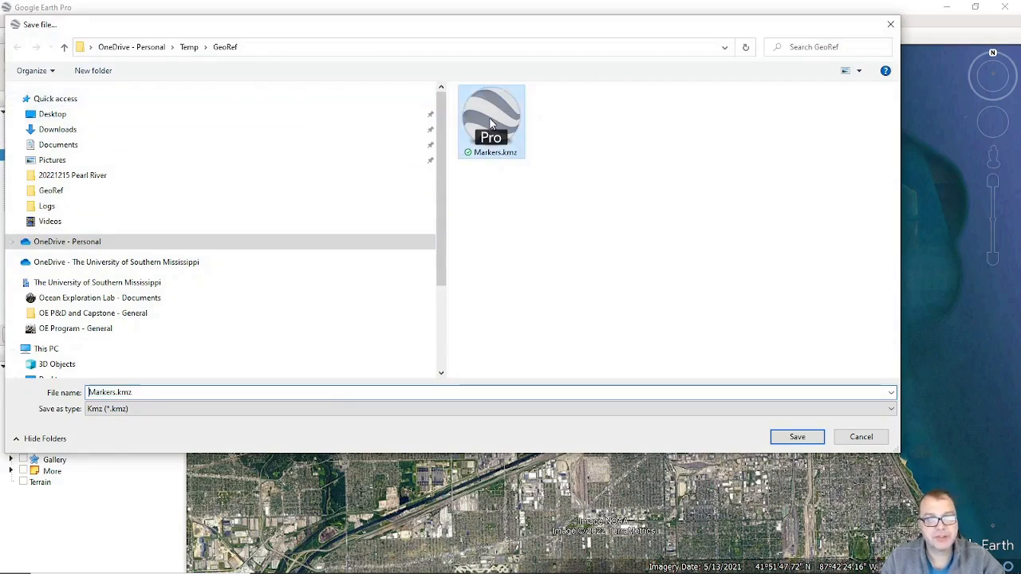
{"action": "left_click", "coordinate": [796, 437]}
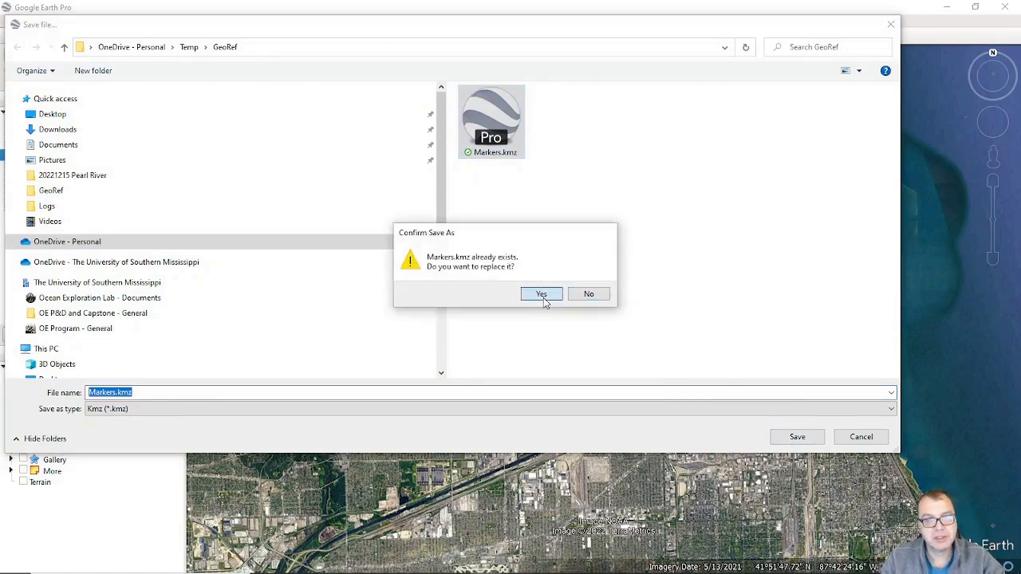
{"action": "left_click", "coordinate": [541, 294]}
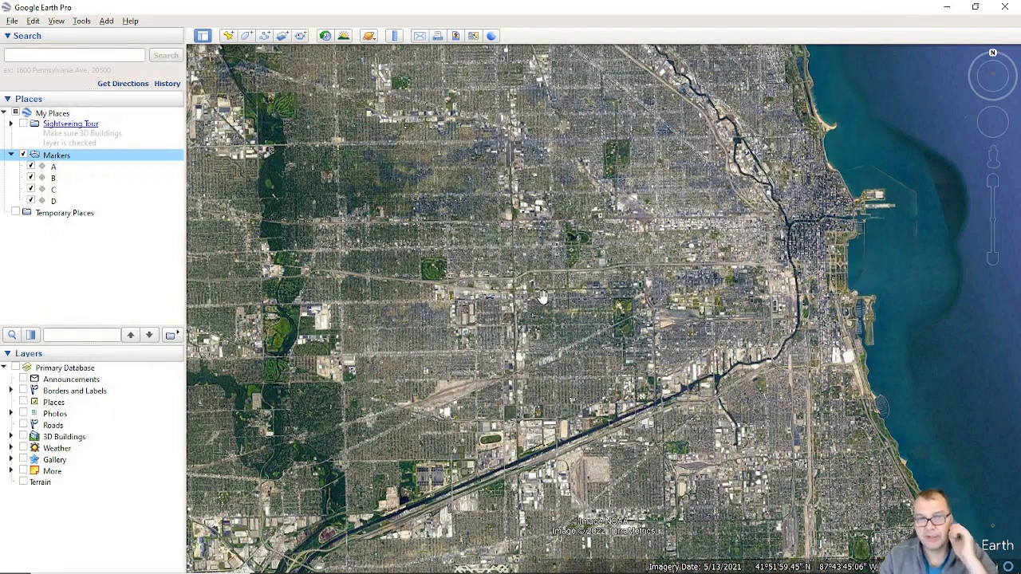
- Open the map layout for saving the view as an image and hide the sidebar to enlarge the map area
{"action": "left_click", "coordinate": [12, 20]}
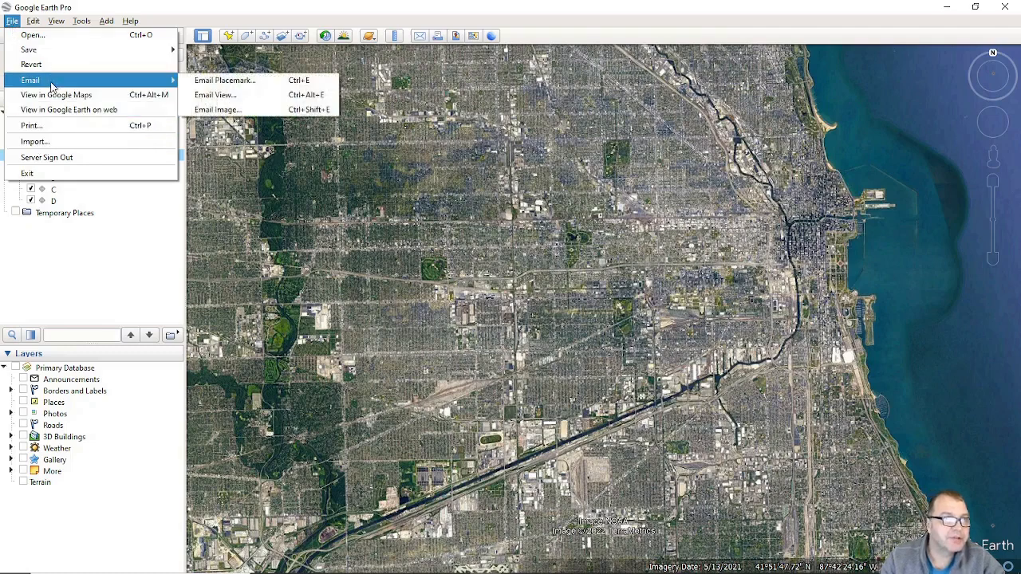
{"action": "mouse_move", "coordinate": [53, 53]}
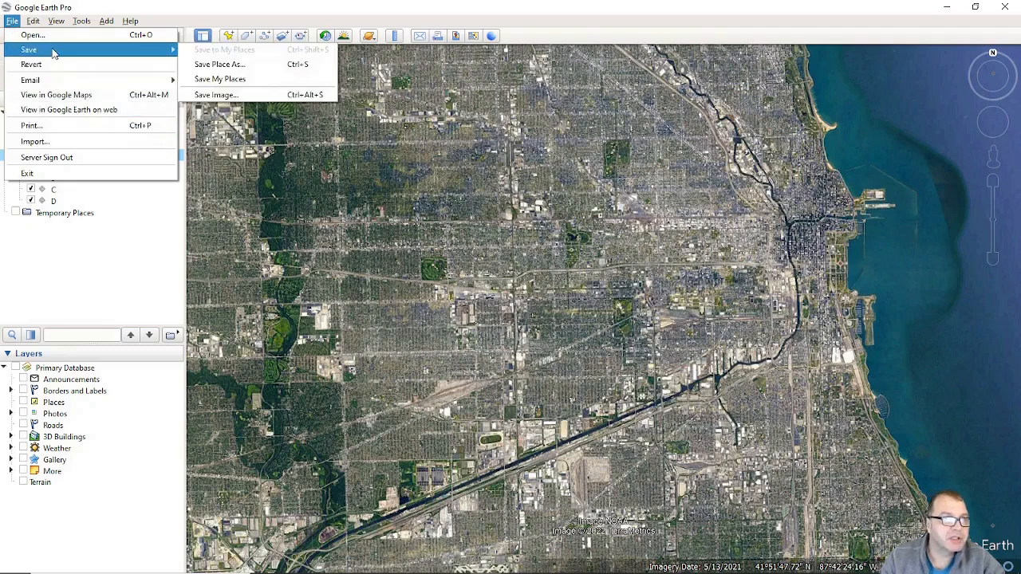
{"action": "left_click", "coordinate": [213, 94]}
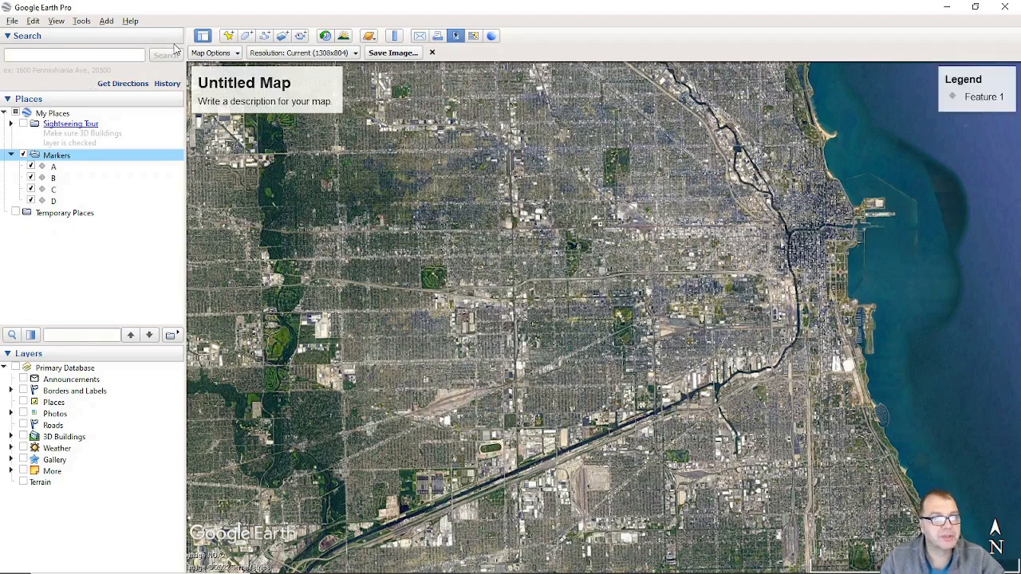
{"action": "left_click", "coordinate": [202, 38]}
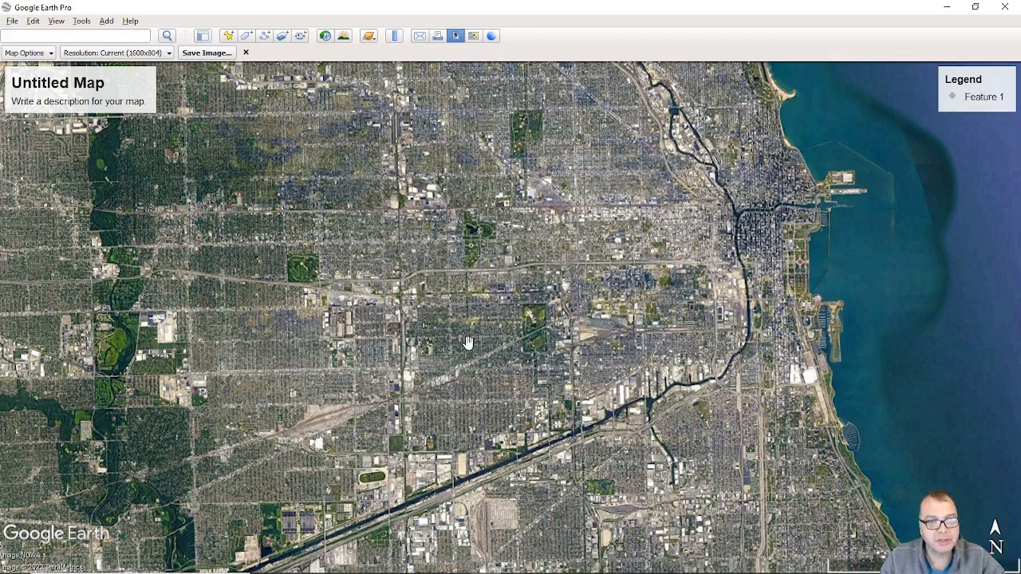
{"action": "scroll", "coordinate": [513, 338], "scroll_direction": "down", "scroll_amount": 2}
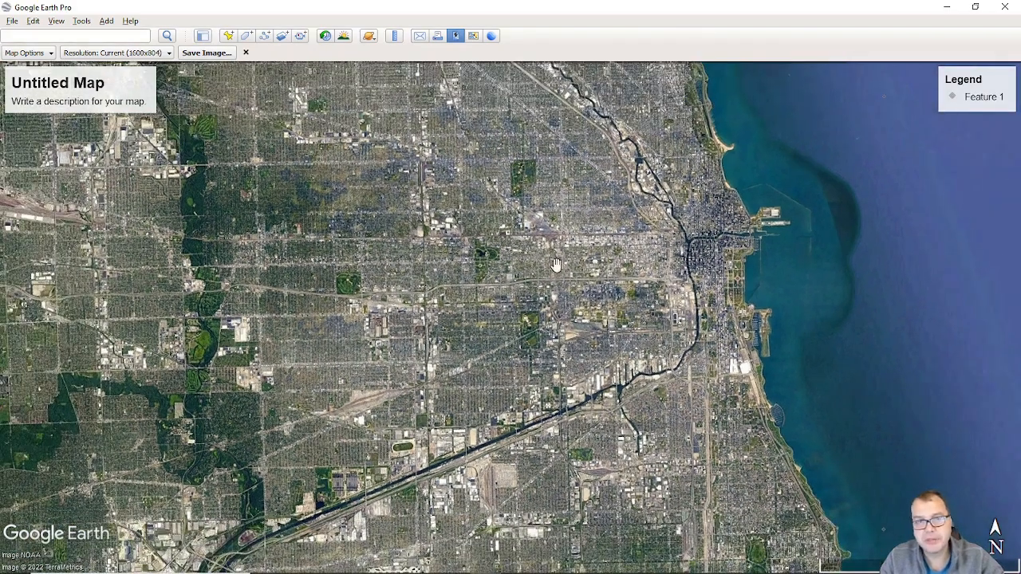
- Turn off the title and description, legend, scale and compass elements of the map layout
{"action": "left_click_drag", "start_coordinate": [519, 264], "coordinate": [554, 263]}
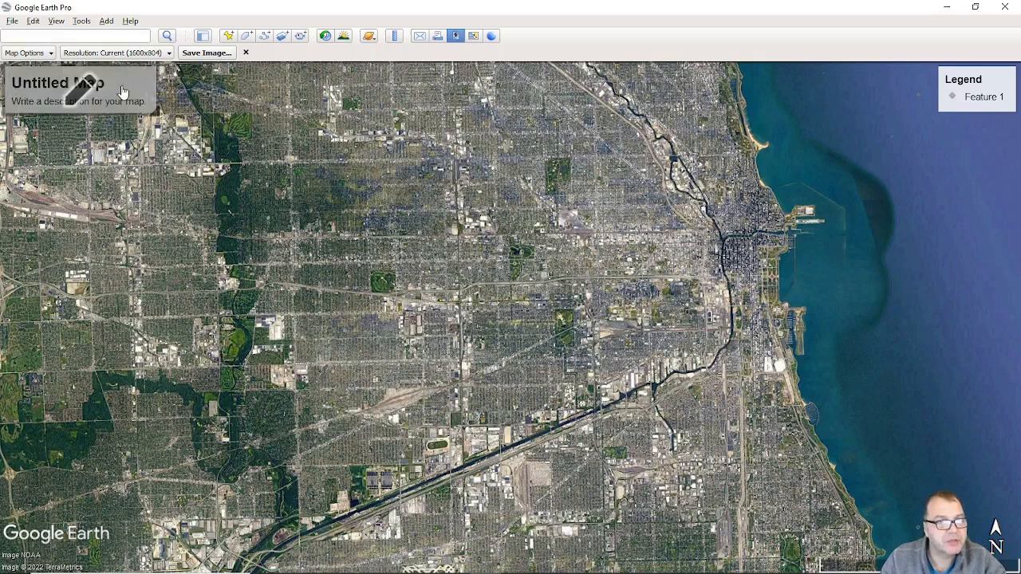
{"action": "left_click", "coordinate": [50, 54]}
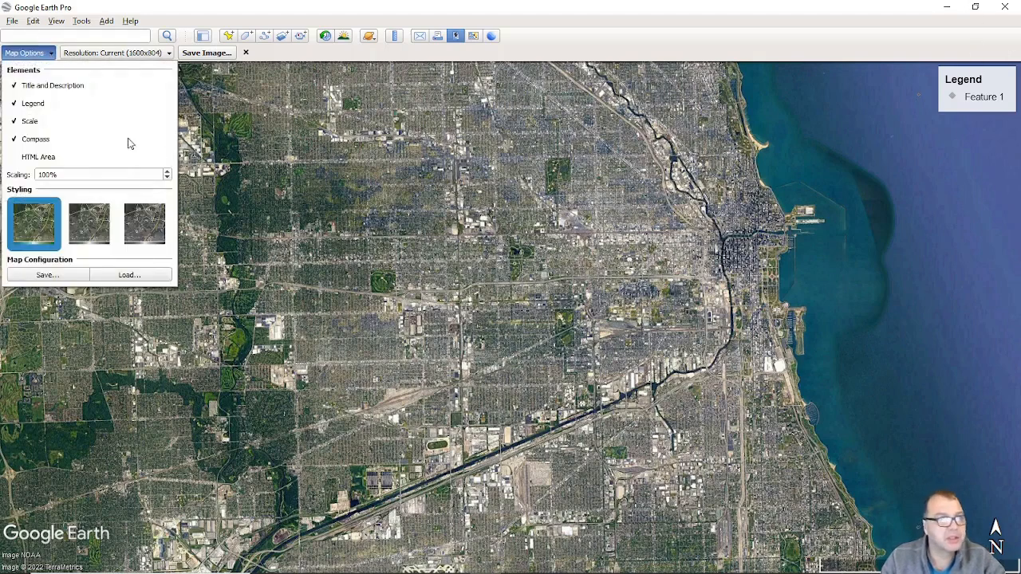
{"action": "left_click", "coordinate": [15, 103]}
{"action": "left_click", "coordinate": [15, 120]}
{"action": "left_click", "coordinate": [16, 138]}
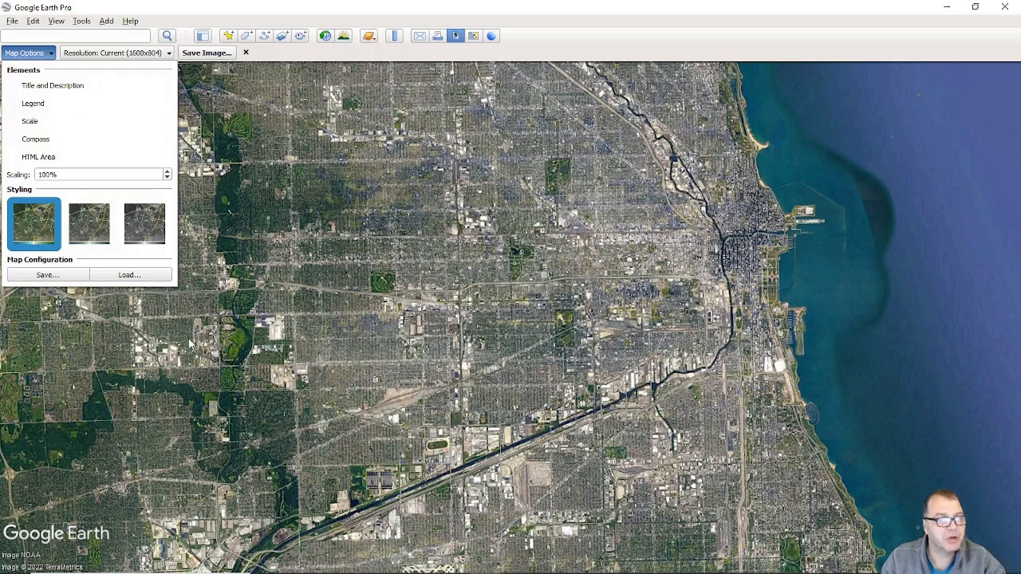
{"action": "left_click", "coordinate": [112, 58]}
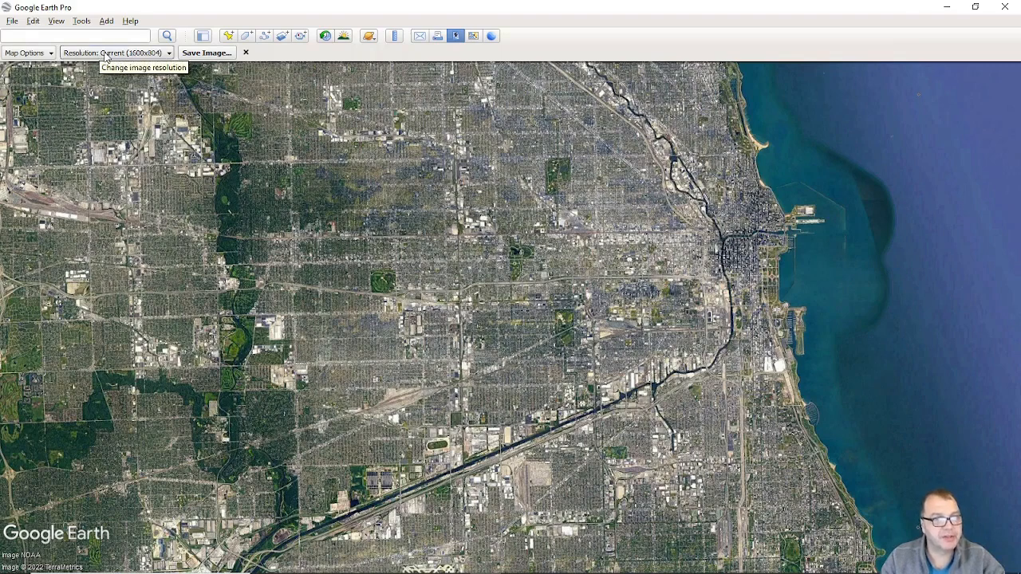
- Save the map image at the maximum resolution (8192x4116) as a JPEG named Chicago in the GeoRef folder
{"action": "left_click", "coordinate": [118, 53]}
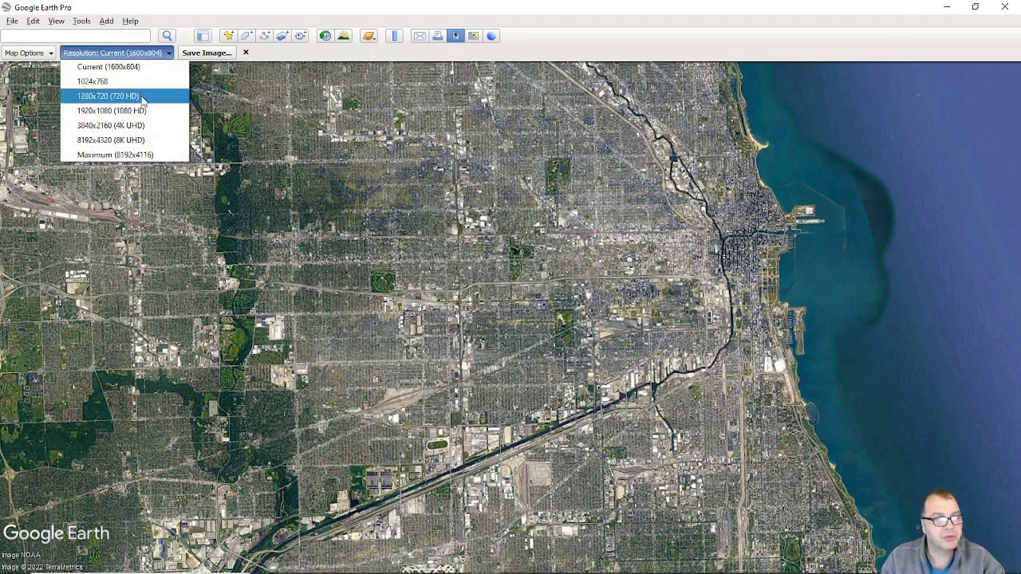
{"action": "left_click", "coordinate": [97, 157]}
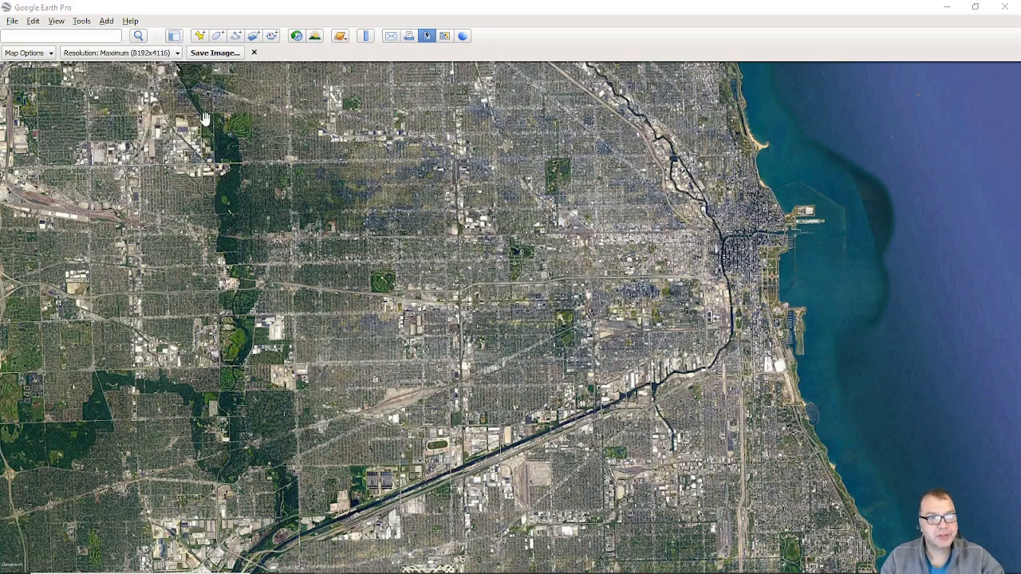
{"action": "left_click", "coordinate": [213, 54]}
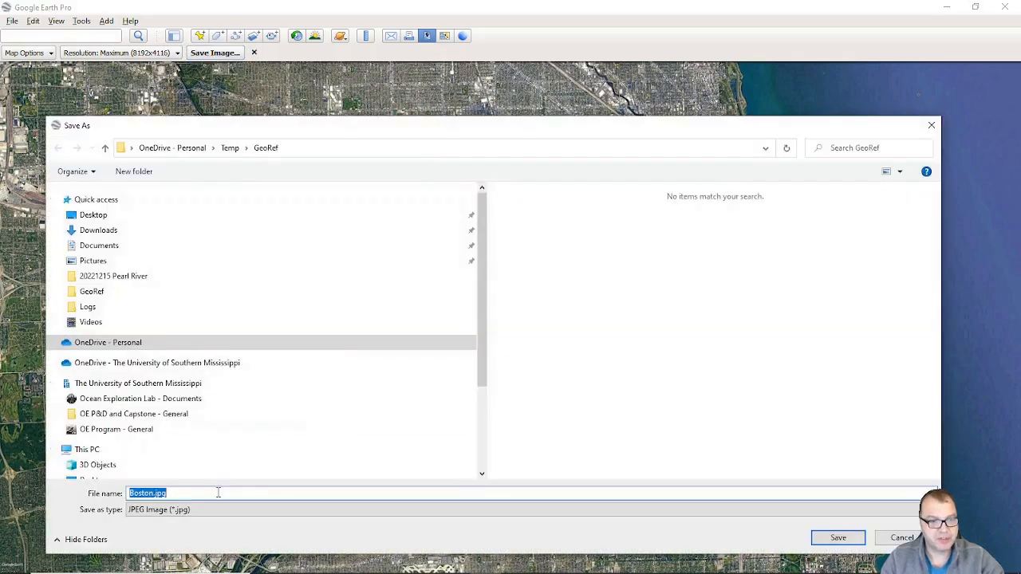
{"action": "left_click", "coordinate": [218, 493]}
{"action": "key", "text": "ctrl+a"}
{"action": "type", "text": "Chi"}
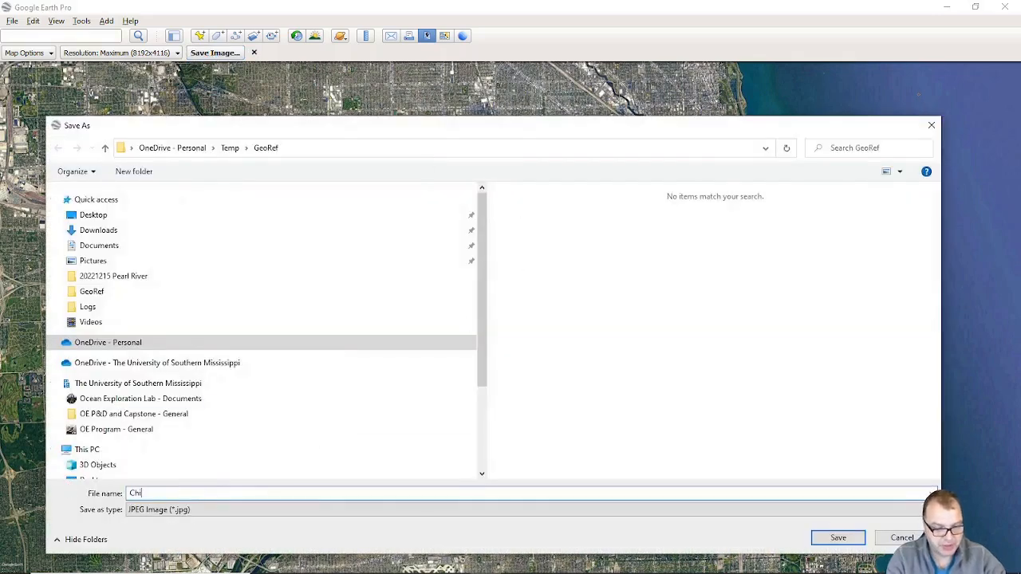
{"action": "type", "text": "cago"}
{"action": "left_click", "coordinate": [843, 539]}
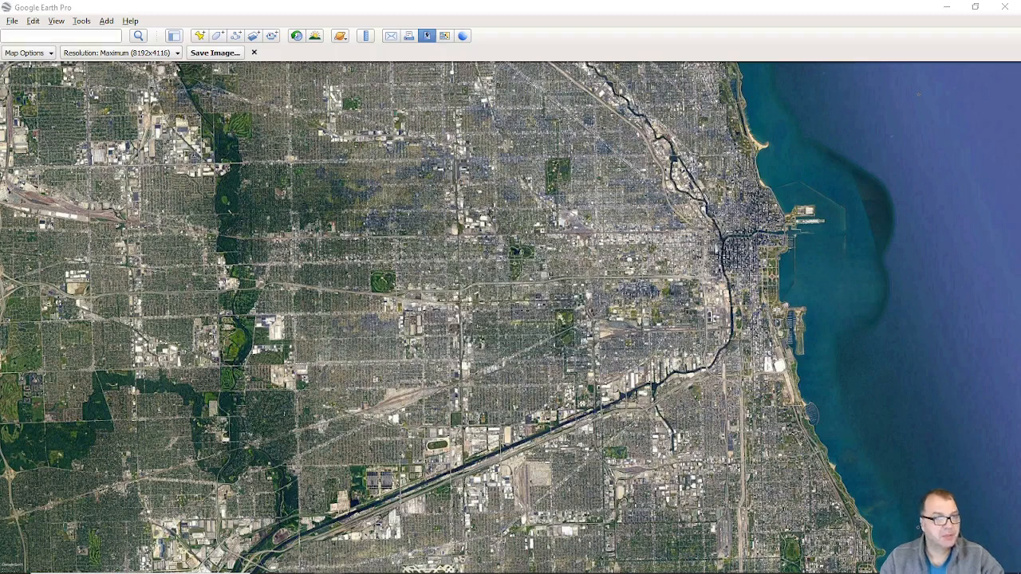
- Check the exported files in the GeoRef folder and switch to QGIS
{"action": "left_click_drag", "start_coordinate": [0, 327], "coordinate": [564, 74]}
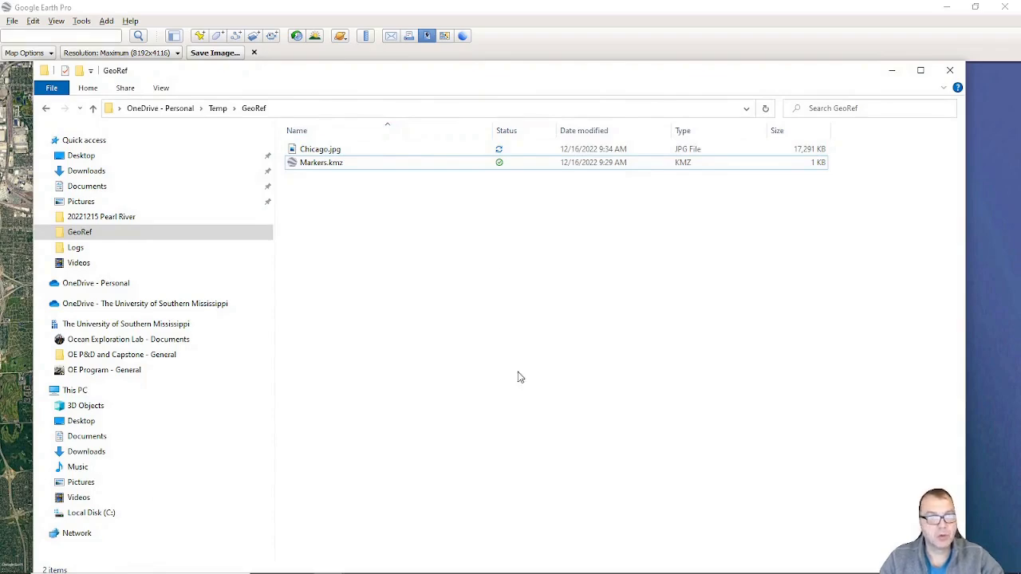
{"action": "left_click_drag", "start_coordinate": [642, 74], "coordinate": [0, 53]}
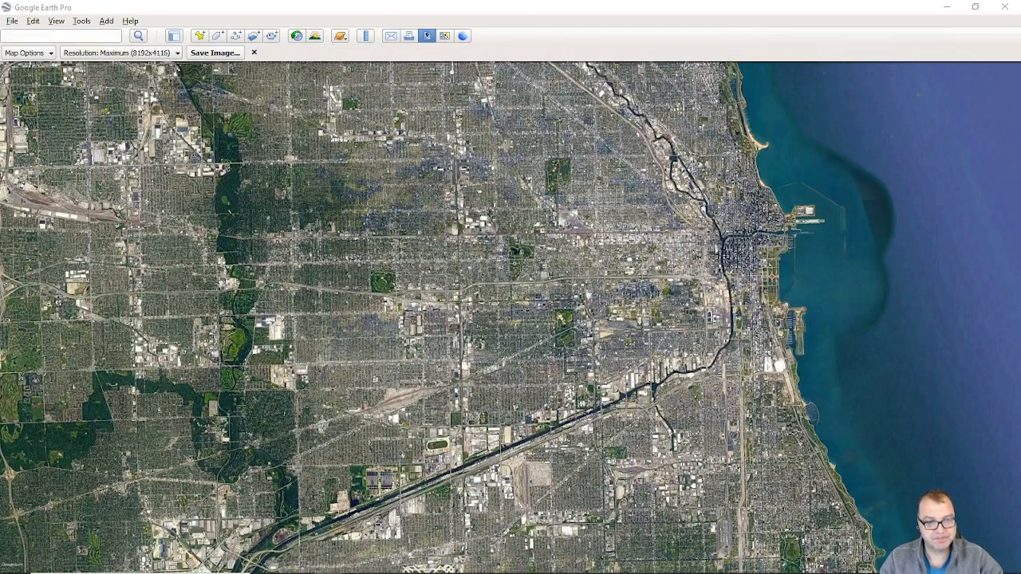
{"action": "mouse_move", "coordinate": [349, 567]}
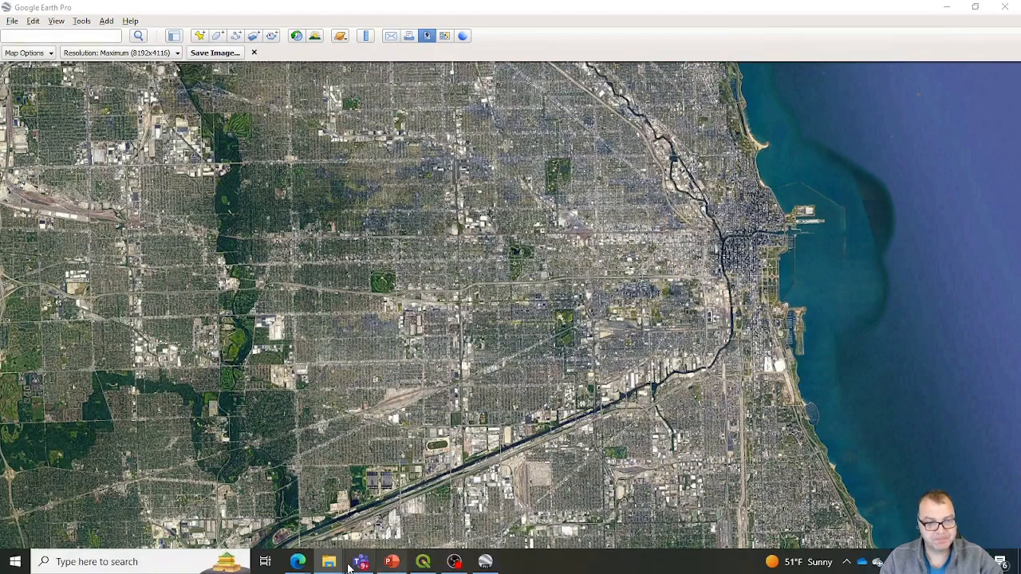
{"action": "left_click", "coordinate": [422, 562]}
{"action": "left_click_drag", "start_coordinate": [494, 107], "coordinate": [470, 4]}
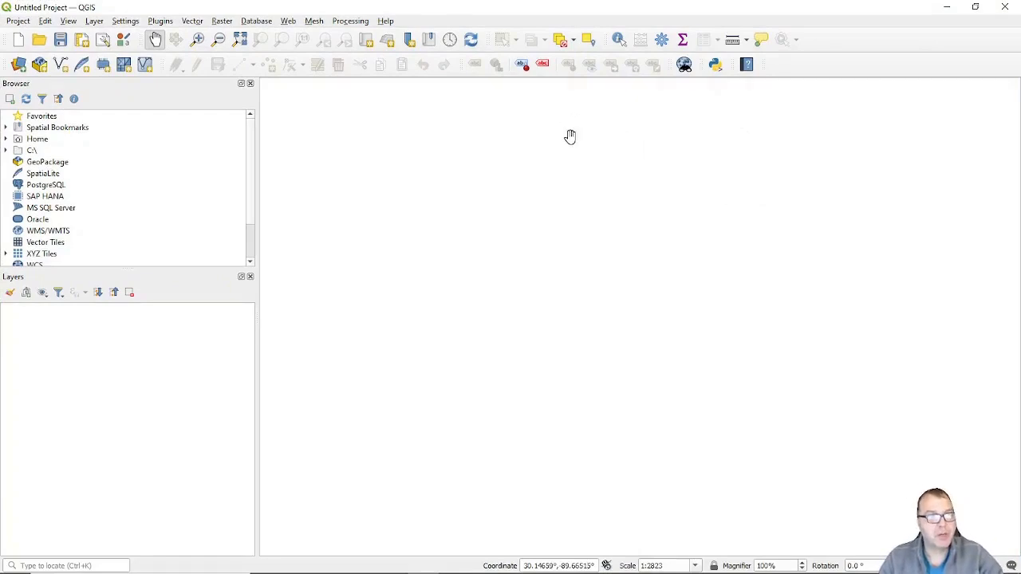
- Add the Markers layer from Markers.kmz in the GeoRef folder to the project as a vector layer
{"action": "left_click", "coordinate": [19, 69]}
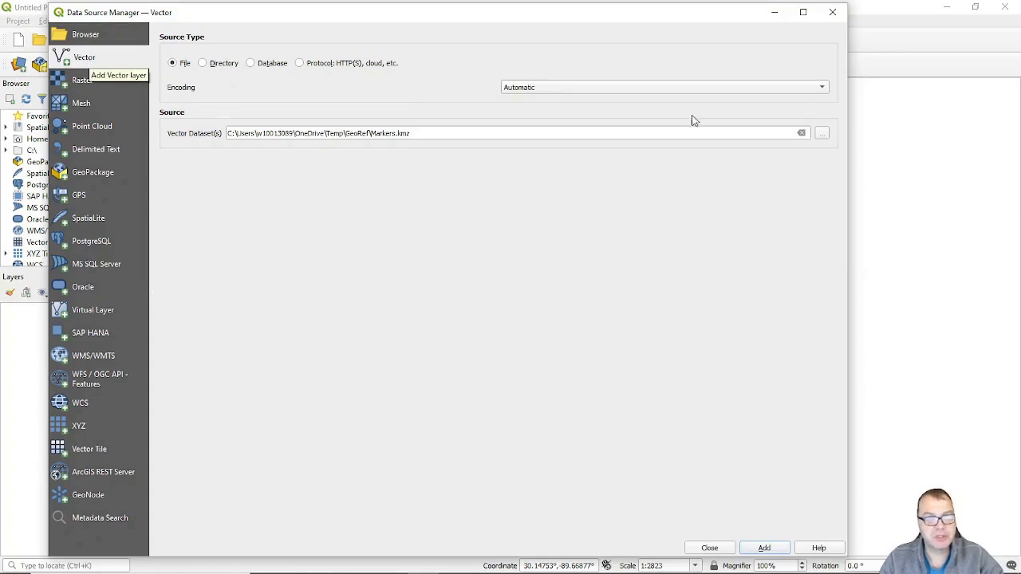
{"action": "left_click", "coordinate": [823, 137]}
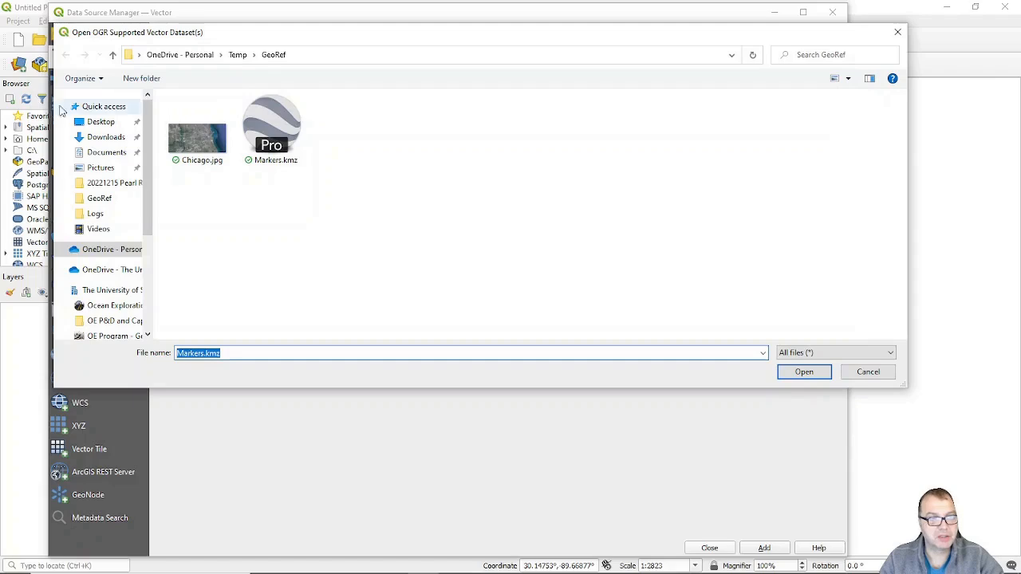
{"action": "double_click", "coordinate": [279, 123]}
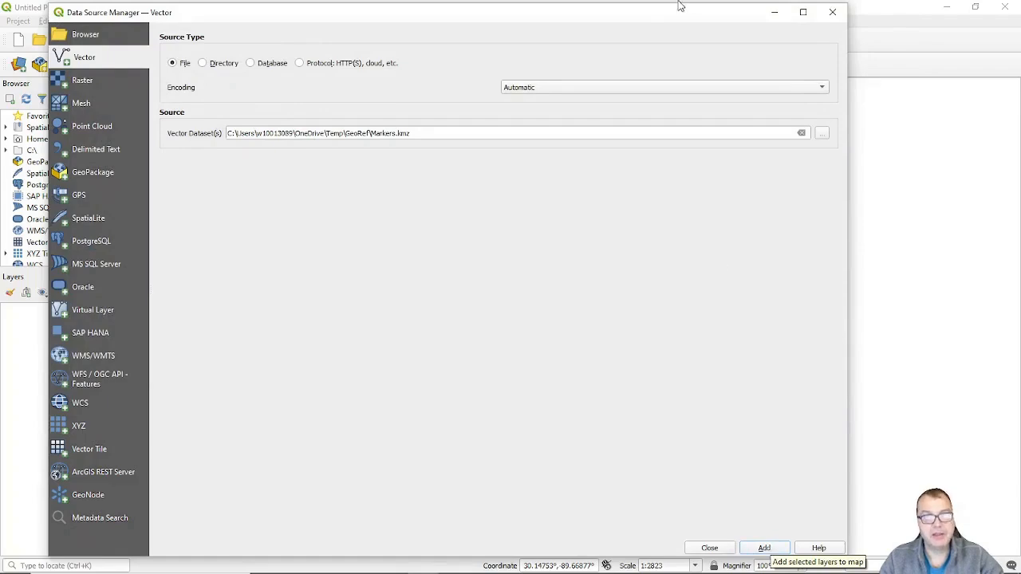
{"action": "left_click_drag", "start_coordinate": [640, 15], "coordinate": [768, 11]}
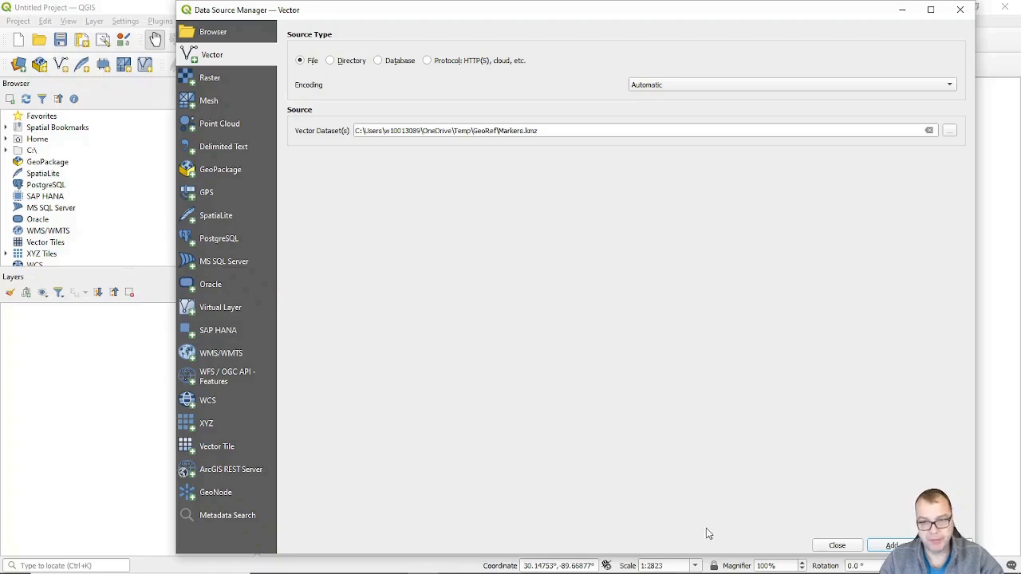
{"action": "left_click", "coordinate": [891, 545]}
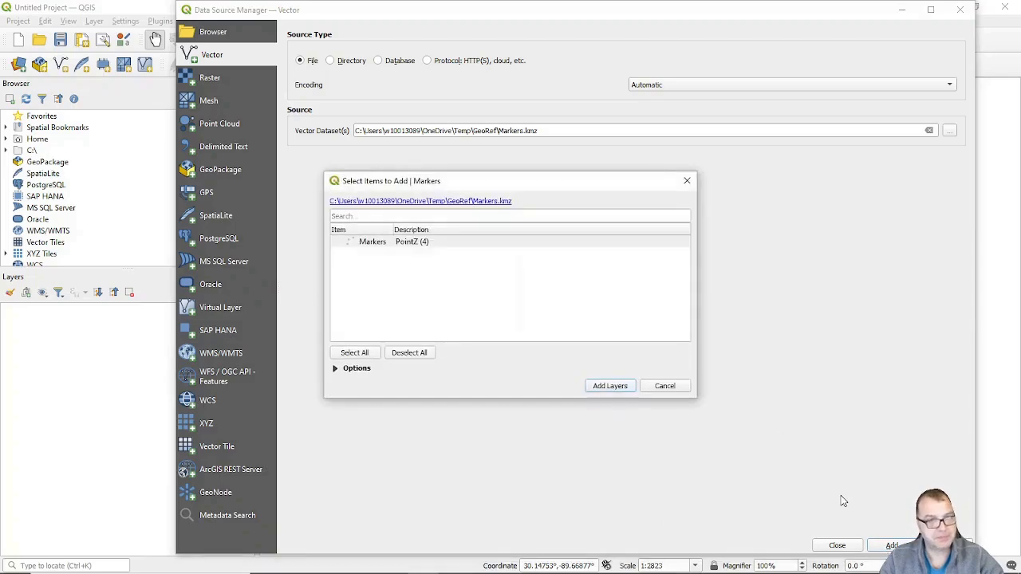
{"action": "left_click", "coordinate": [604, 387]}
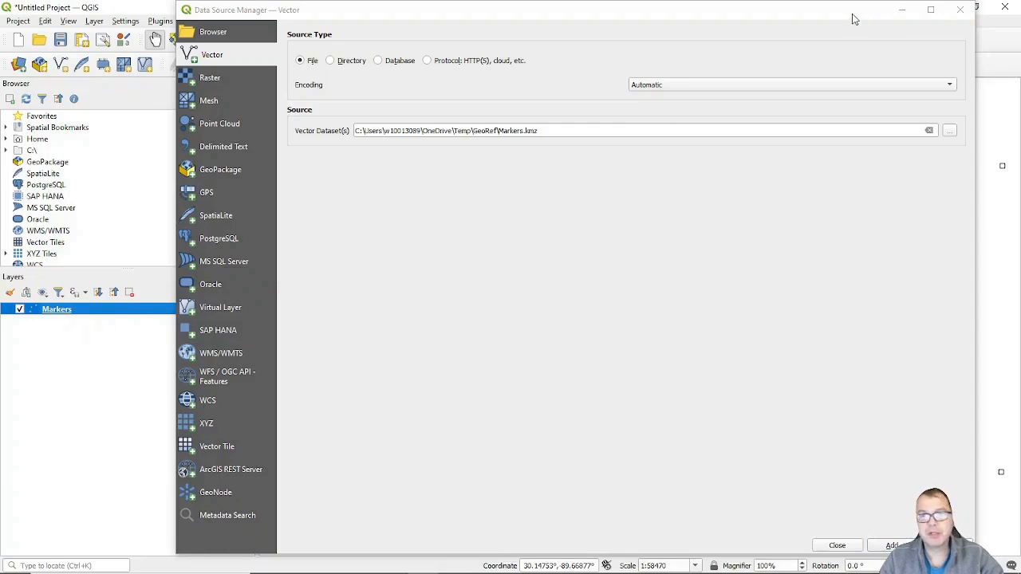
{"action": "left_click", "coordinate": [838, 546]}
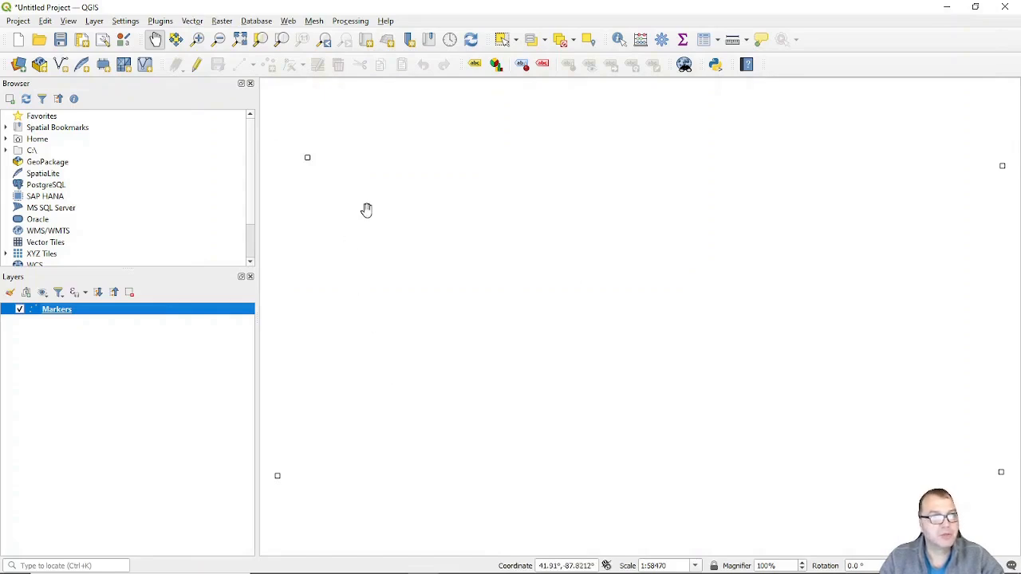
- Open the Georeferencer and load Chicago.jpg from the GeoRef folder as its raster
{"action": "left_click", "coordinate": [93, 21]}
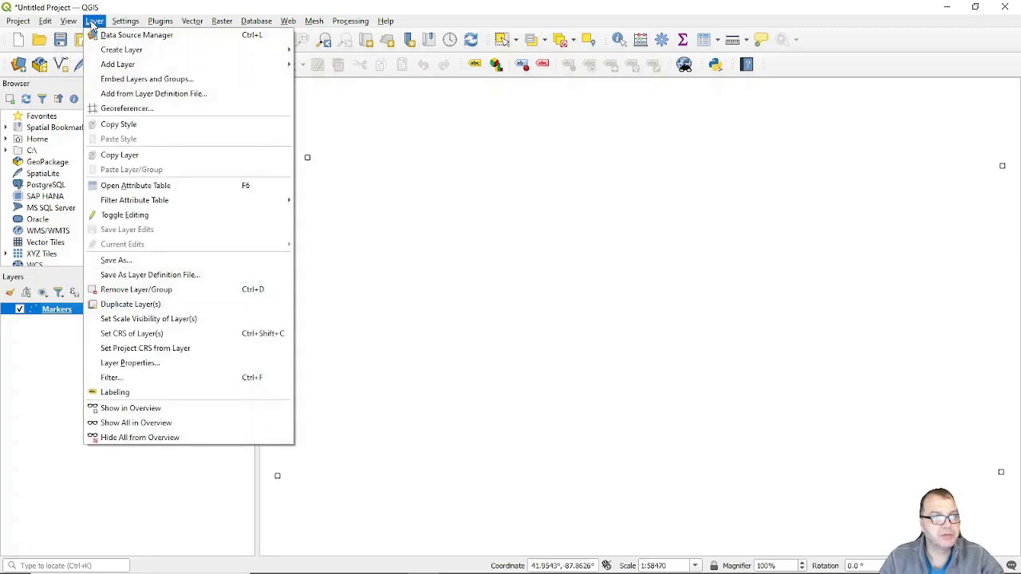
{"action": "left_click", "coordinate": [122, 109]}
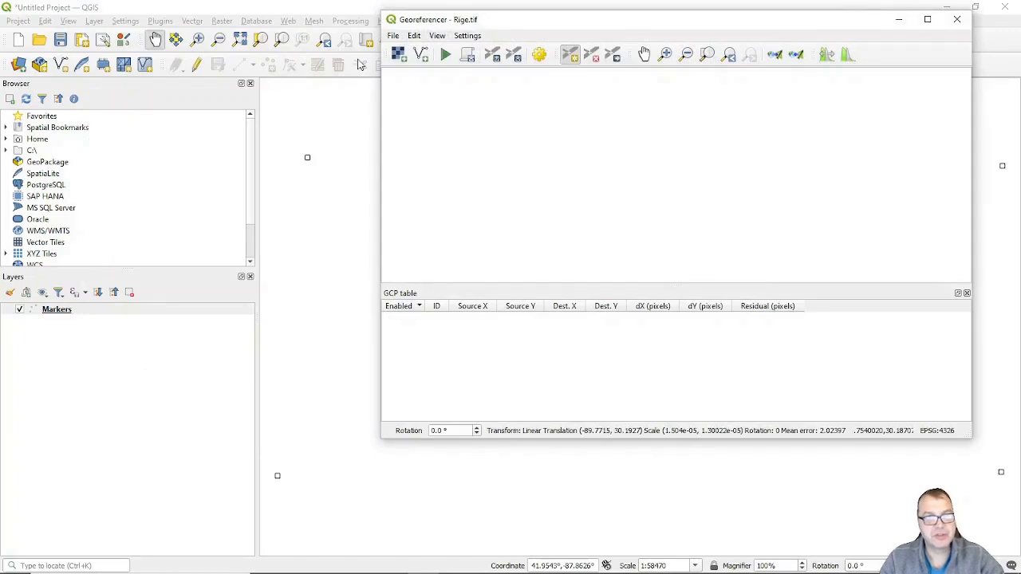
{"action": "left_click", "coordinate": [399, 54]}
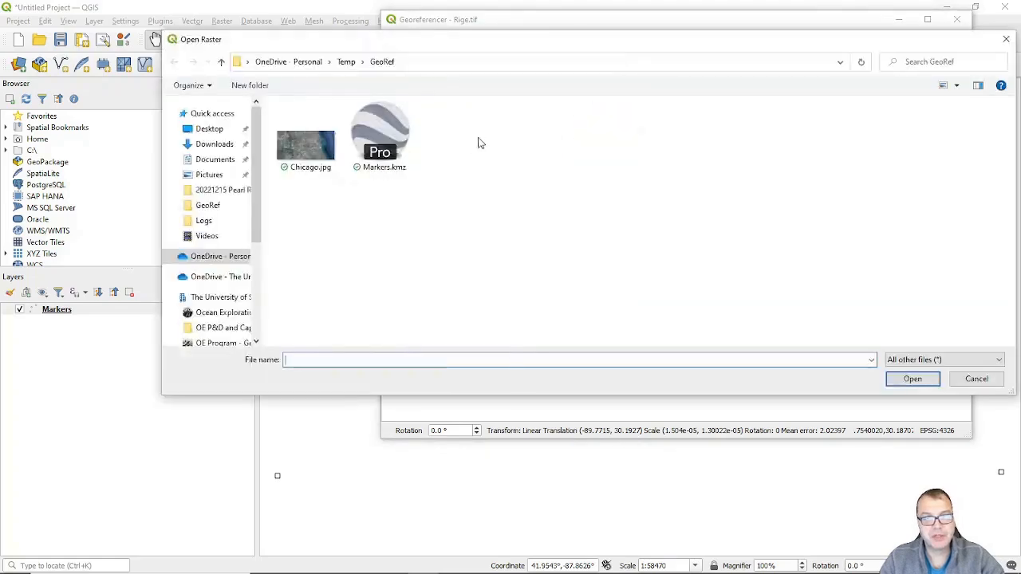
{"action": "double_click", "coordinate": [287, 143]}
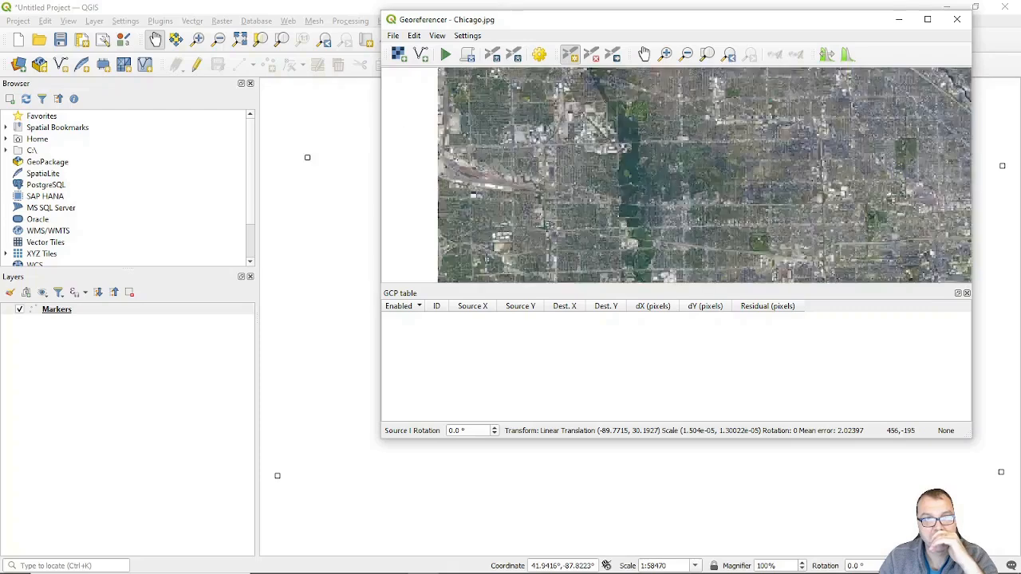
- Add a control point at the centre of the image's northwest diamond marker and start picking its coordinates from the map canvas
{"action": "scroll", "coordinate": [488, 79], "scroll_direction": "up", "scroll_amount": 3}
{"action": "scroll", "coordinate": [495, 117], "scroll_direction": "down", "scroll_amount": 3}
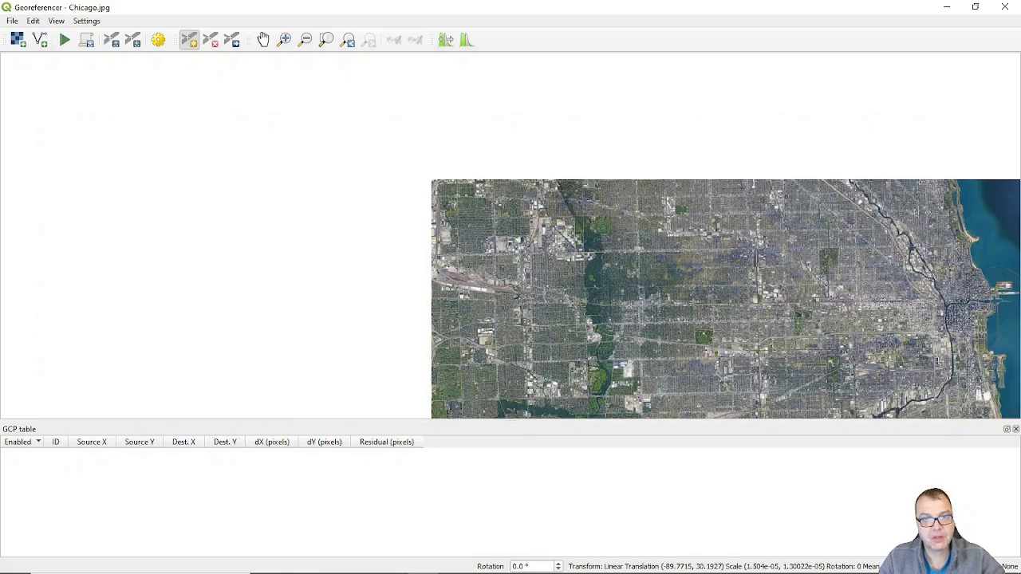
{"action": "scroll", "coordinate": [478, 182], "scroll_direction": "up", "scroll_amount": 5}
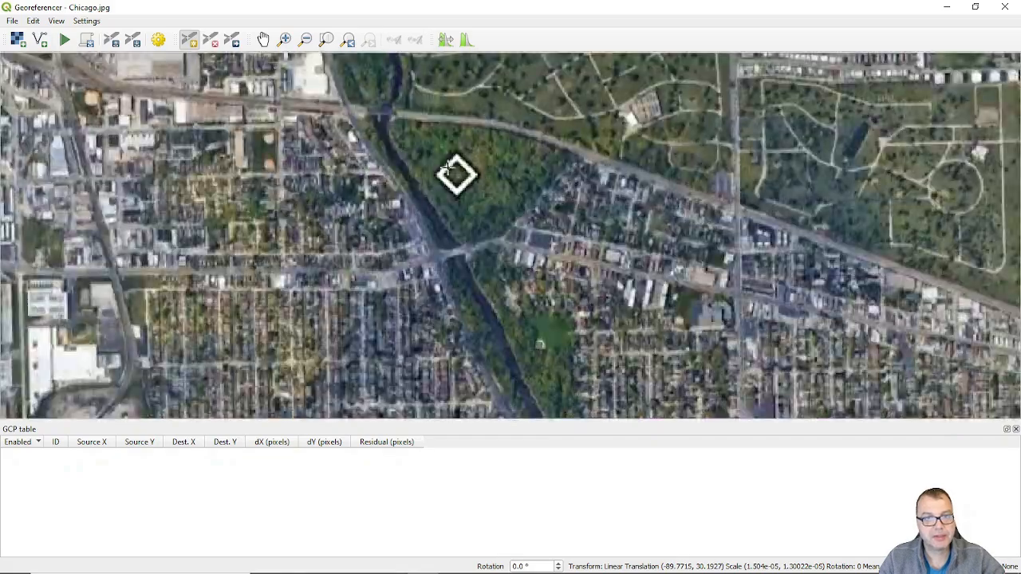
{"action": "scroll", "coordinate": [455, 174], "scroll_direction": "up", "scroll_amount": 2}
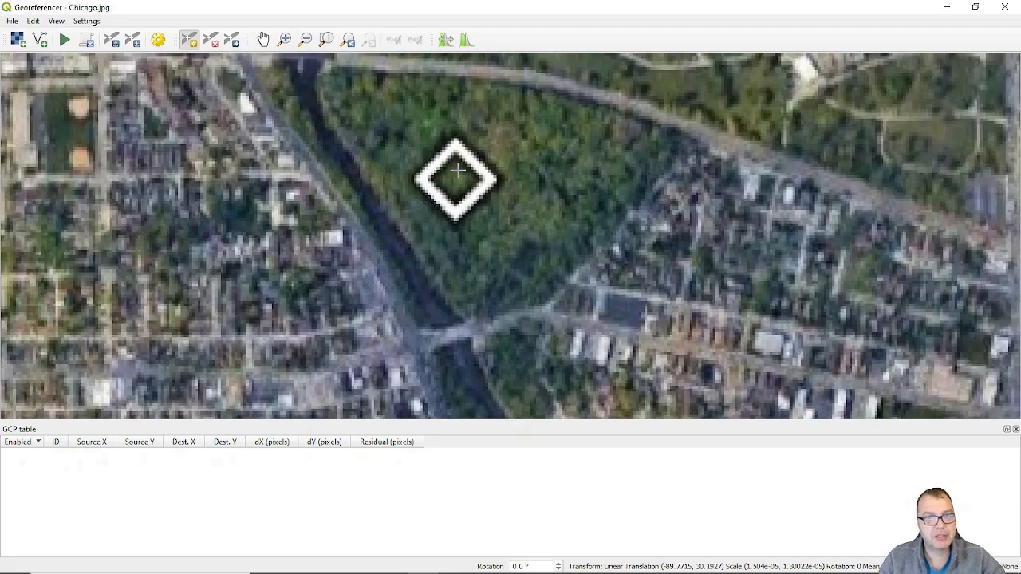
{"action": "scroll", "coordinate": [456, 170], "scroll_direction": "up", "scroll_amount": 2}
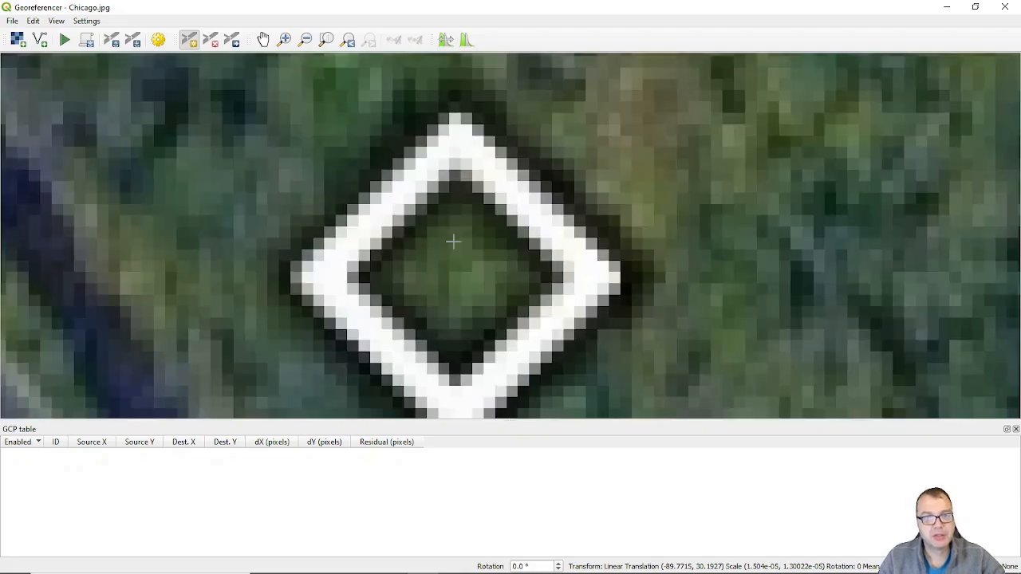
{"action": "left_click", "coordinate": [190, 42]}
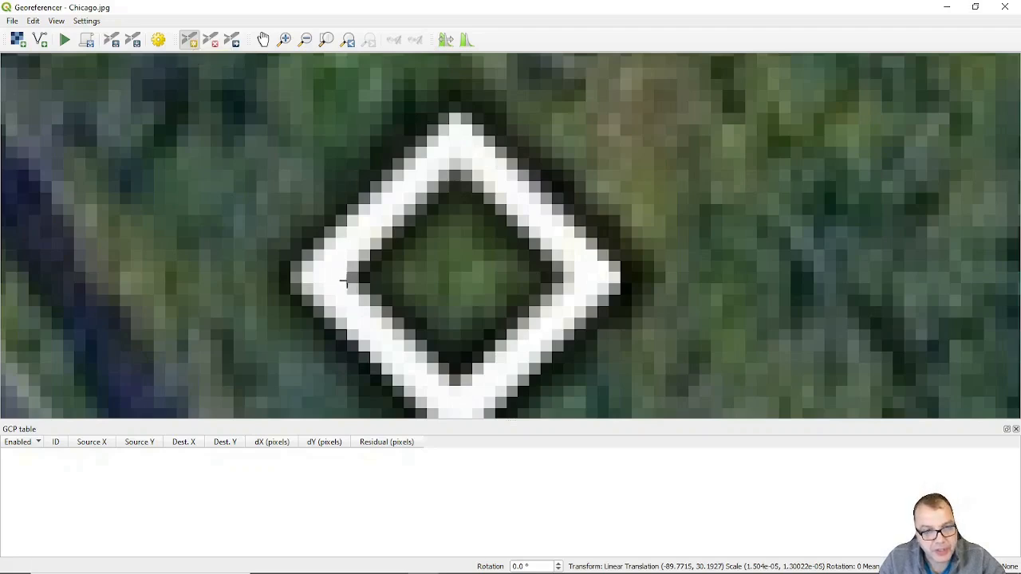
{"action": "left_click", "coordinate": [456, 278]}
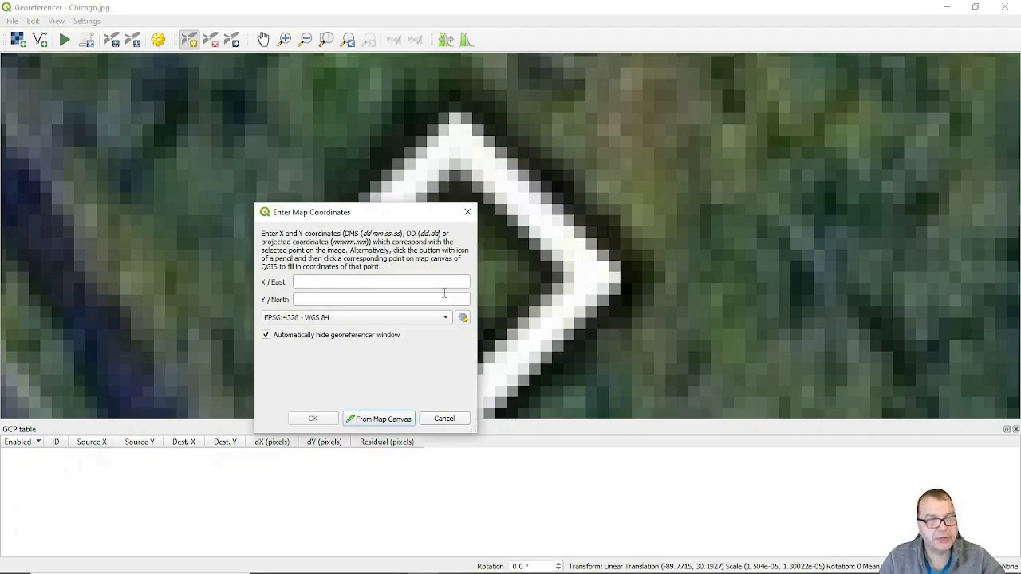
{"action": "left_click", "coordinate": [382, 420]}
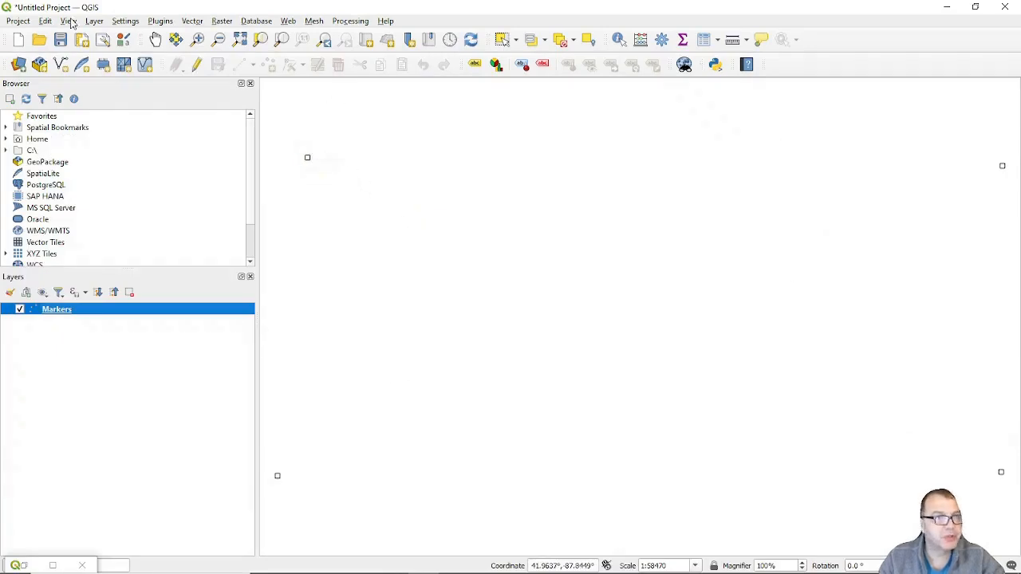
- Open the project's snapping settings and switch snapping off
{"action": "left_click", "coordinate": [15, 22]}
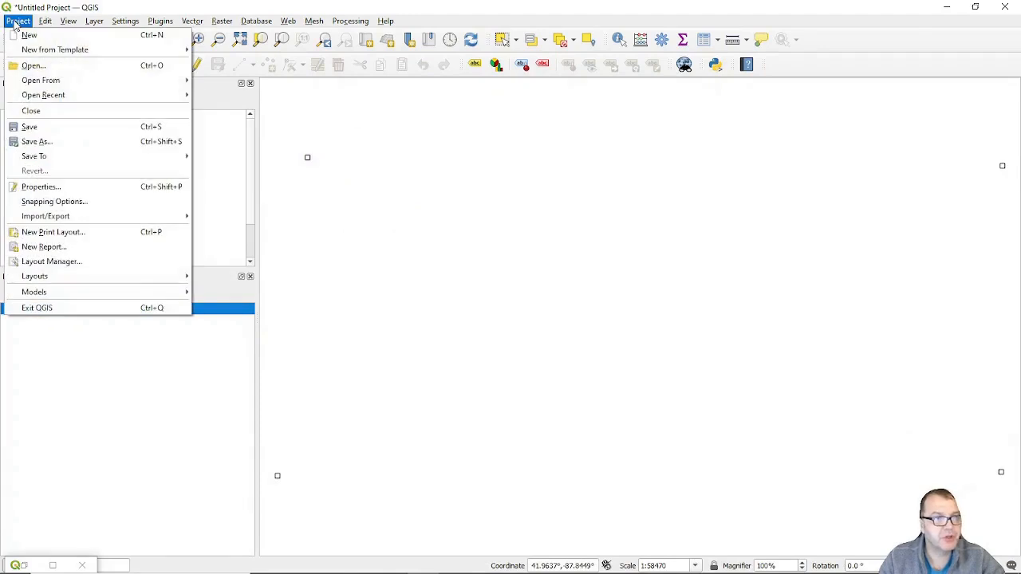
{"action": "left_click", "coordinate": [63, 202]}
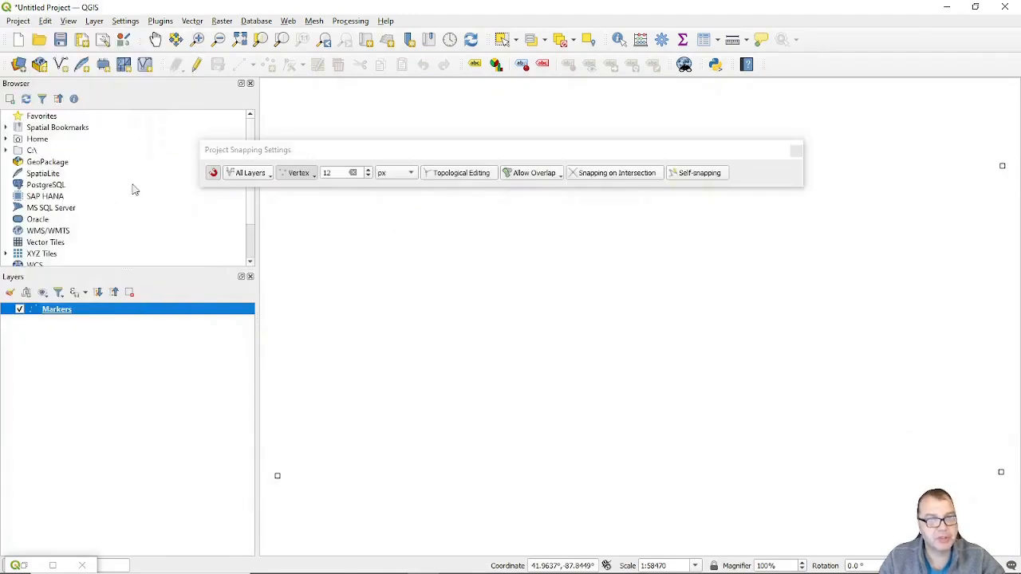
{"action": "left_click", "coordinate": [214, 172]}
- Turn on vertex snapping for all layers and take the first control point's coordinates from the northwest marker on the map canvas
{"action": "left_click", "coordinate": [437, 320]}
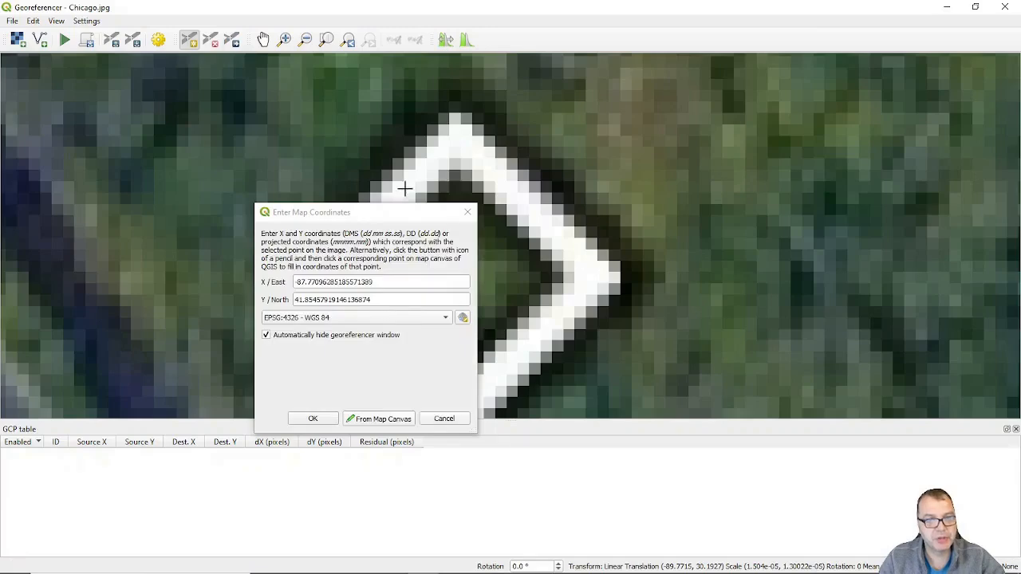
{"action": "left_click", "coordinate": [381, 419]}
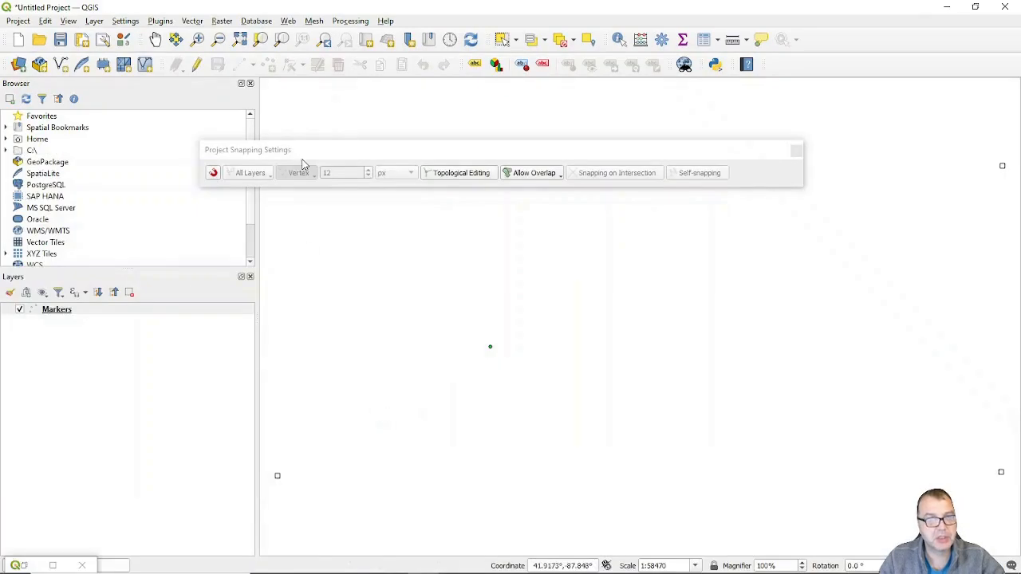
{"action": "left_click_drag", "start_coordinate": [343, 153], "coordinate": [598, 224]}
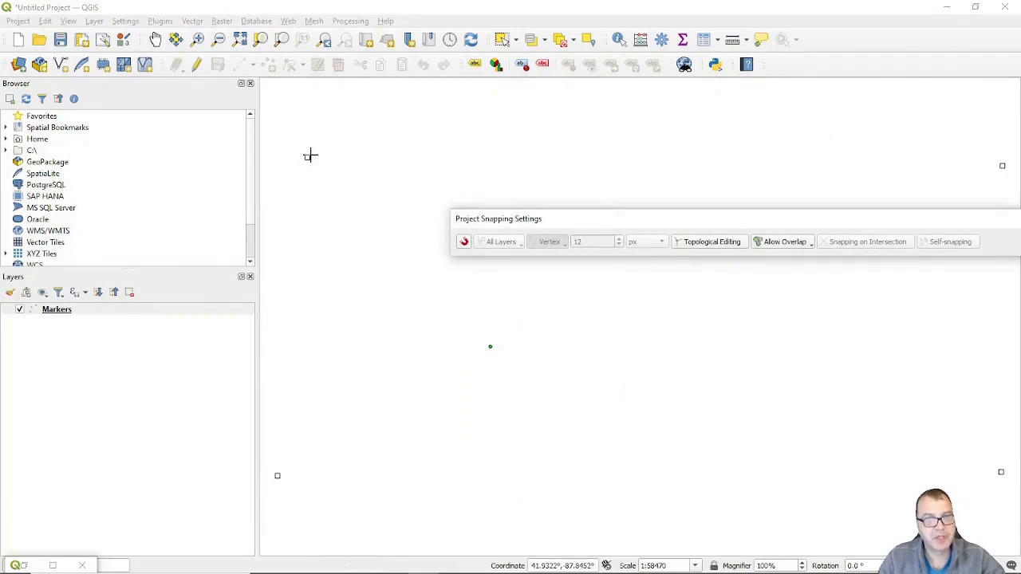
{"action": "left_click", "coordinate": [464, 242]}
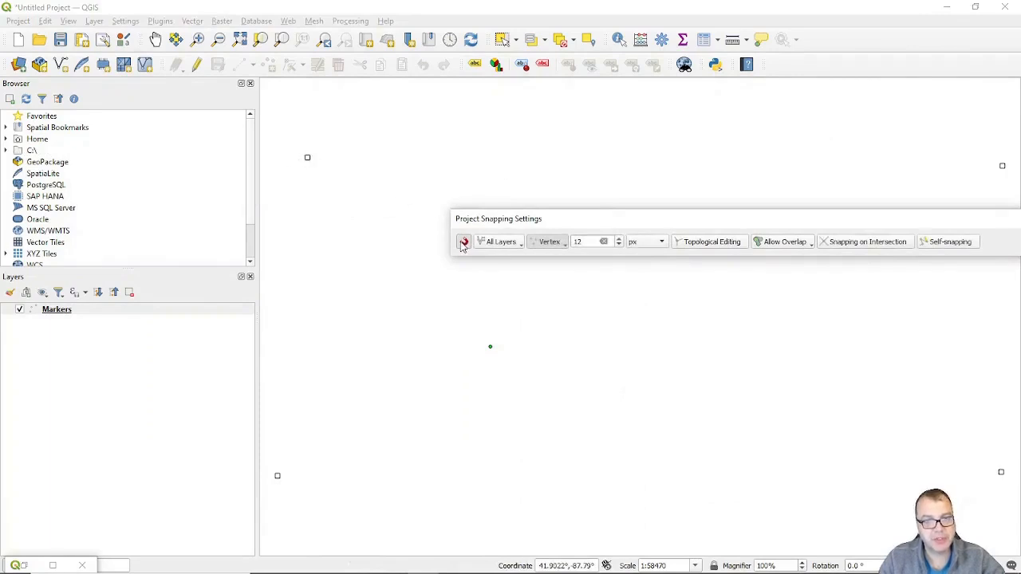
{"action": "left_click", "coordinate": [307, 154]}
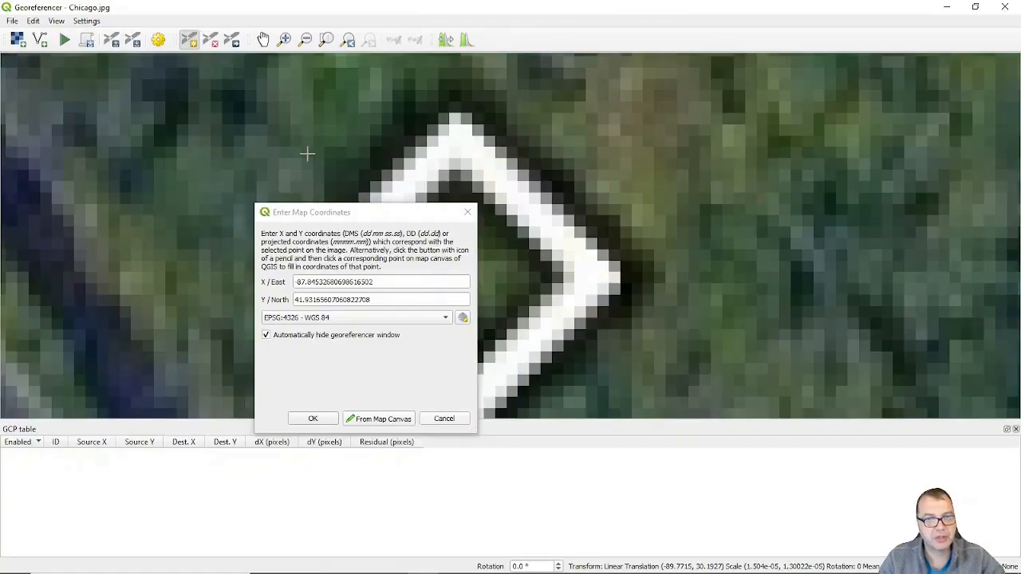
{"action": "left_click", "coordinate": [313, 418]}
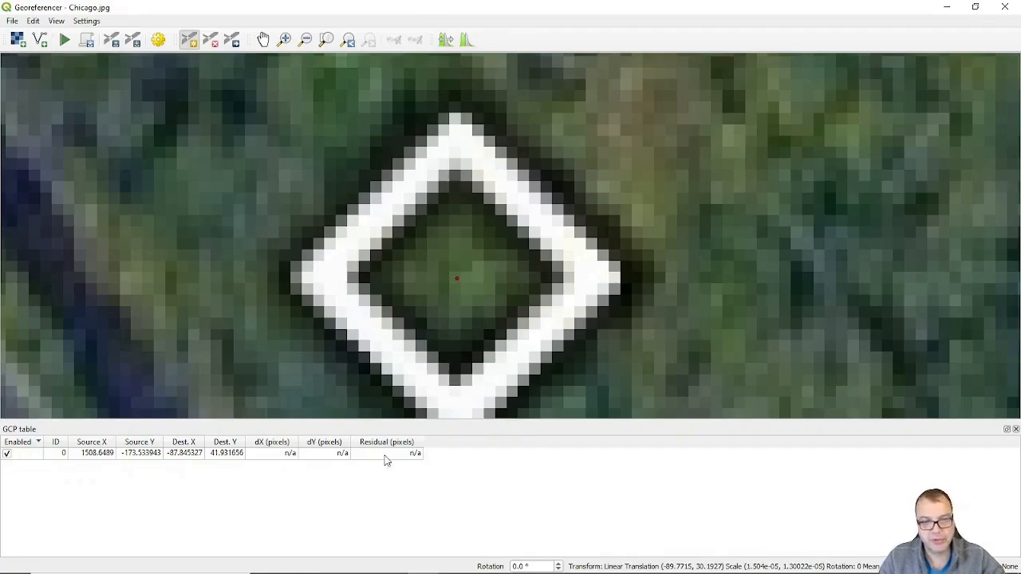
- Add a control point at the centre of the image's northeast diamond, matched to the northeast marker on the map canvas
{"action": "scroll", "coordinate": [495, 253], "scroll_direction": "down", "scroll_amount": 2}
{"action": "scroll", "coordinate": [491, 253], "scroll_direction": "down", "scroll_amount": 3}
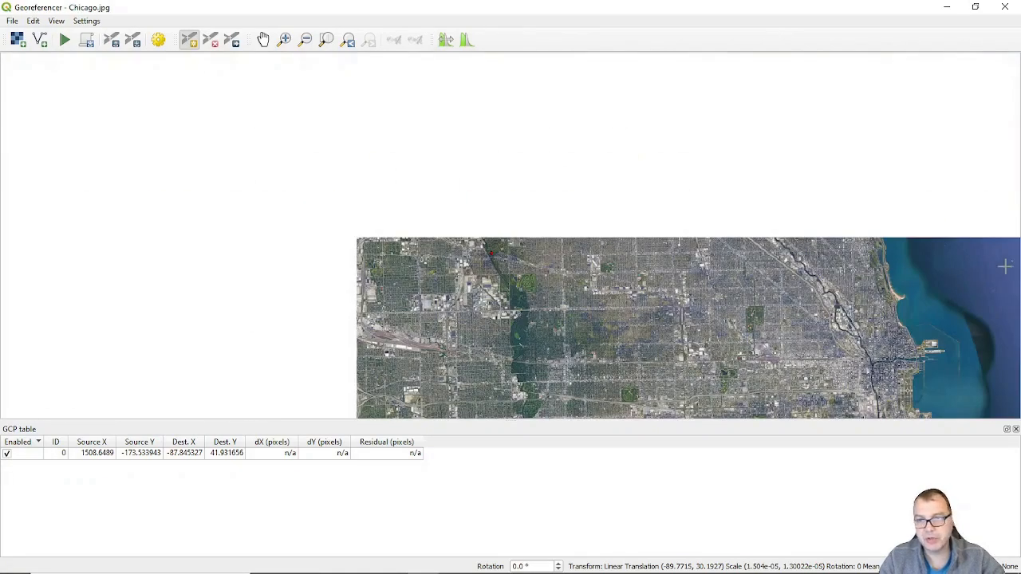
{"action": "scroll", "coordinate": [1006, 263], "scroll_direction": "up", "scroll_amount": 6}
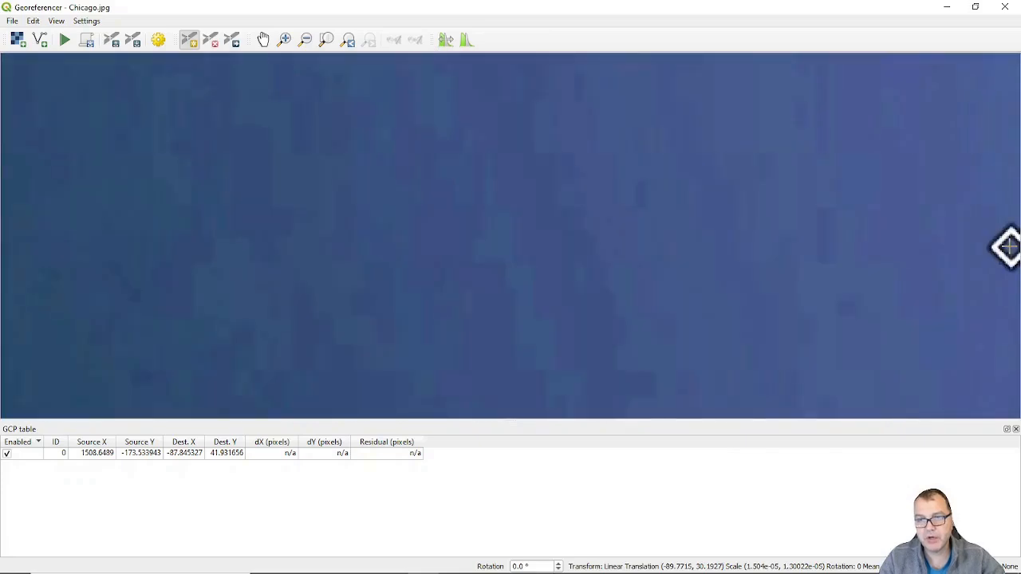
{"action": "left_click", "coordinate": [1009, 247]}
{"action": "left_click", "coordinate": [467, 212]}
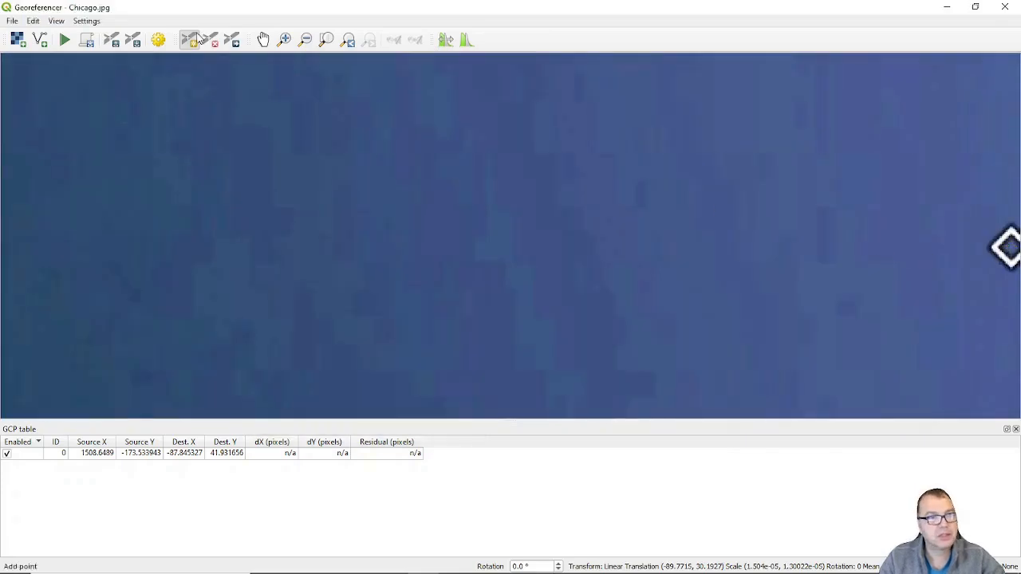
{"action": "left_click", "coordinate": [263, 40]}
{"action": "left_click_drag", "start_coordinate": [968, 239], "coordinate": [522, 231]}
{"action": "left_click", "coordinate": [284, 39]}
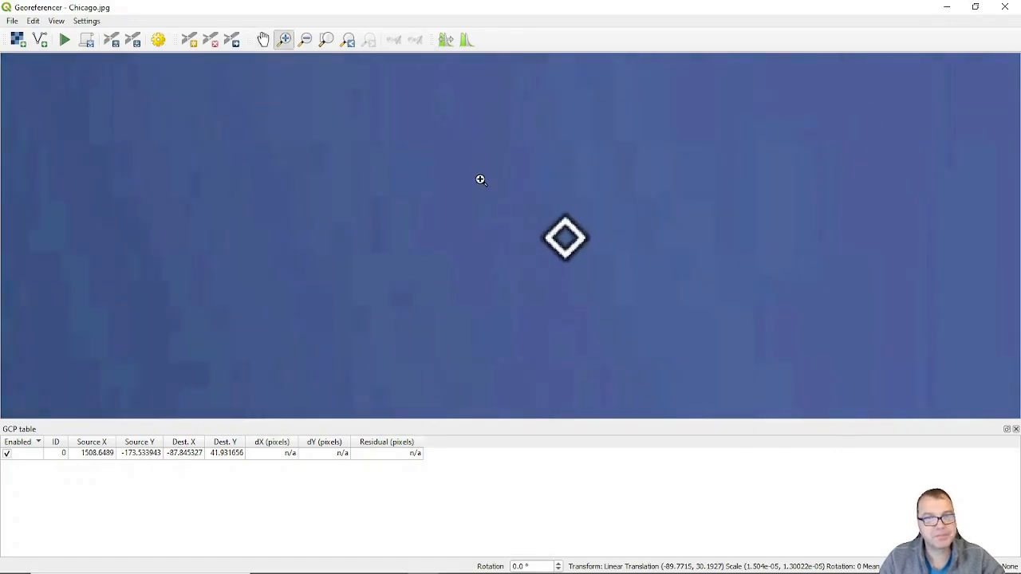
{"action": "left_click", "coordinate": [606, 243]}
{"action": "left_click", "coordinate": [606, 243]}
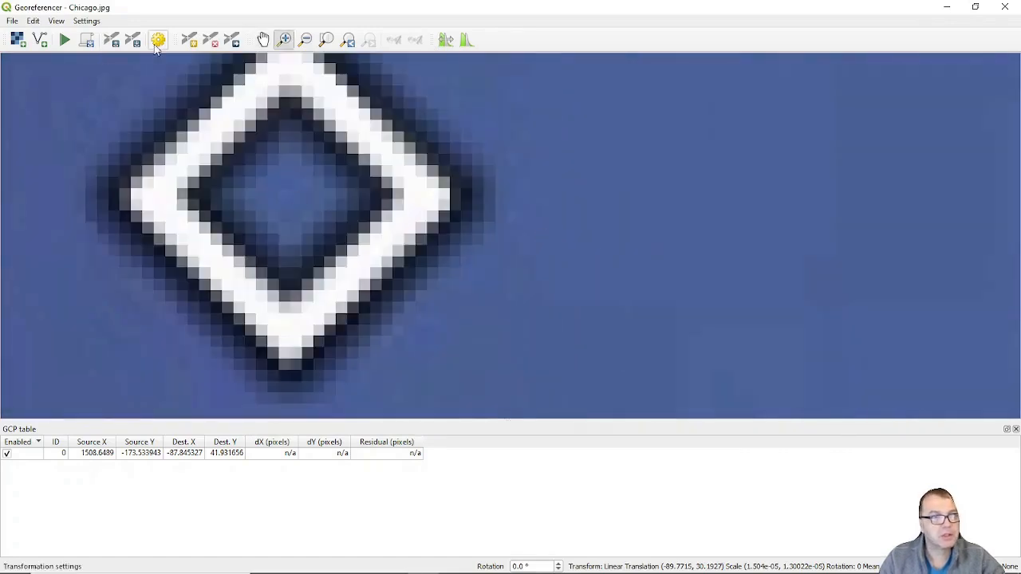
{"action": "left_click", "coordinate": [188, 42]}
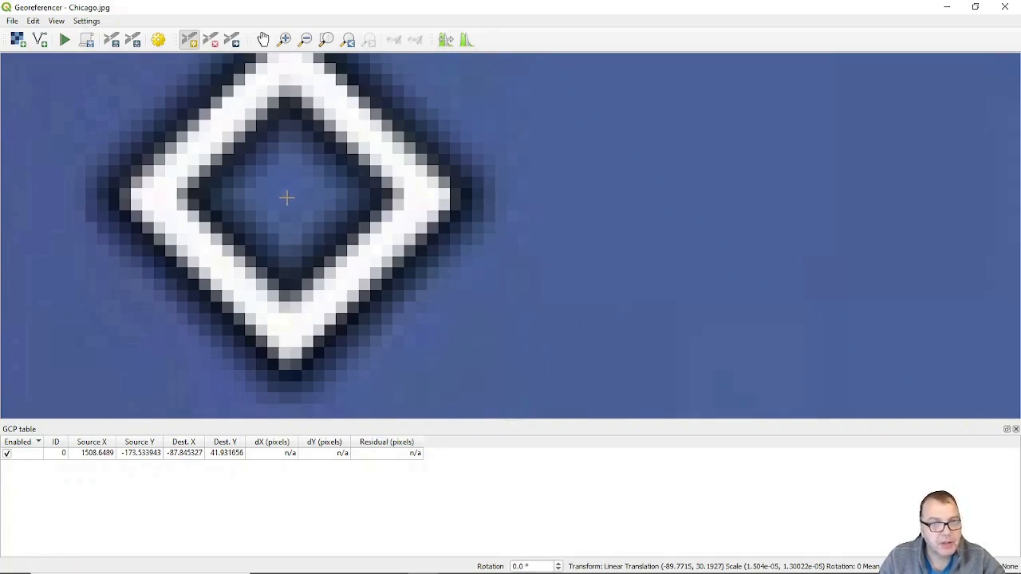
{"action": "left_click", "coordinate": [288, 197]}
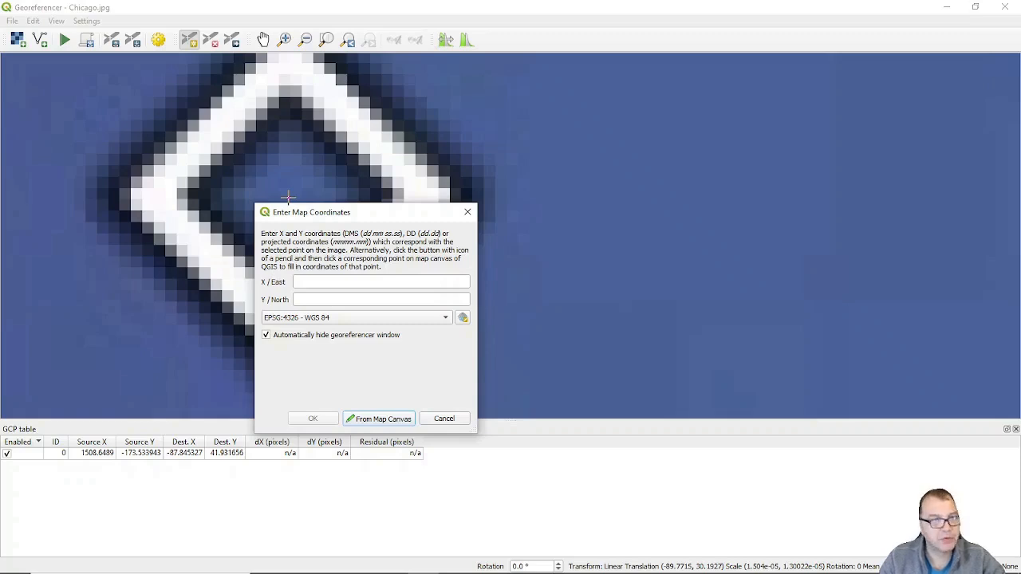
{"action": "left_click", "coordinate": [373, 425]}
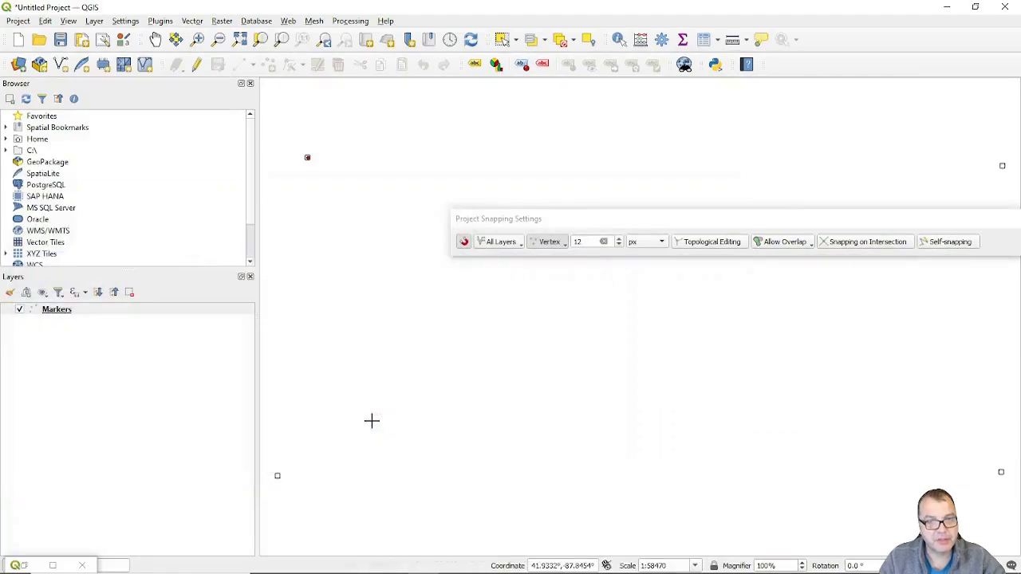
{"action": "left_click", "coordinate": [998, 166]}
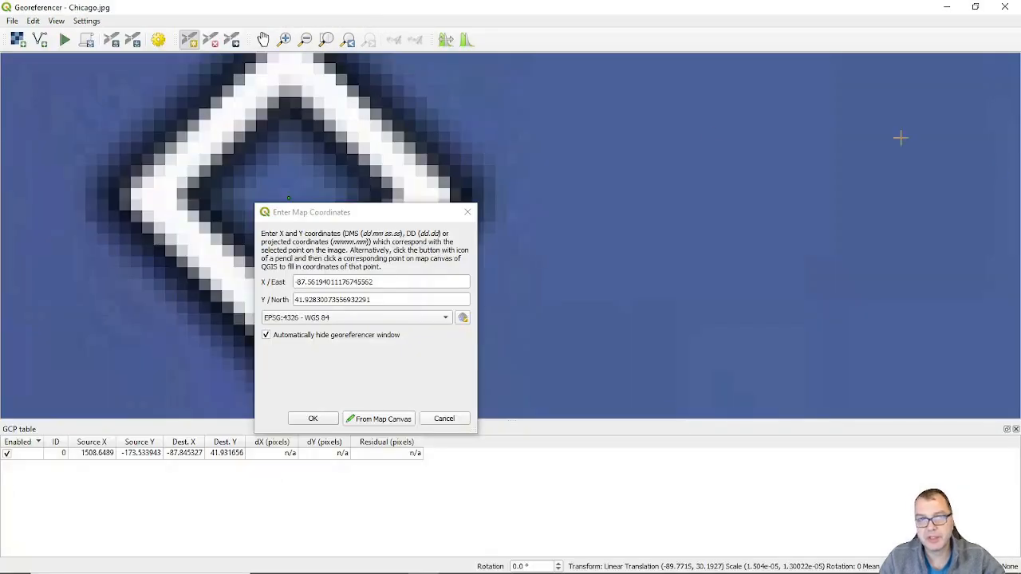
{"action": "left_click", "coordinate": [313, 419]}
- Add a control point at the centre of the image's southeast diamond, matched to the southeast marker on the map canvas
{"action": "scroll", "coordinate": [422, 159], "scroll_direction": "down", "scroll_amount": 5}
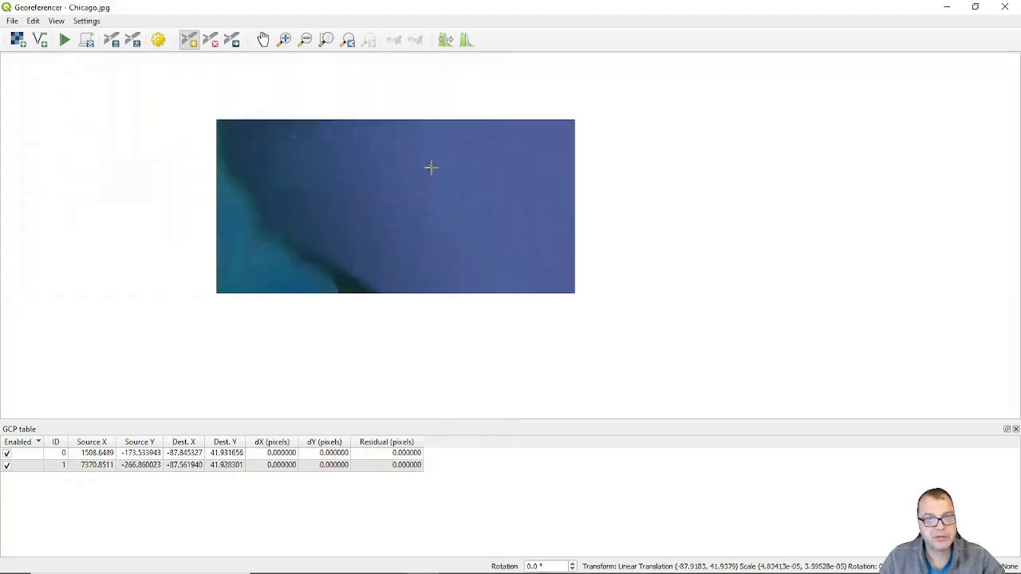
{"action": "scroll", "coordinate": [428, 167], "scroll_direction": "down", "scroll_amount": 1}
{"action": "scroll", "coordinate": [432, 243], "scroll_direction": "up", "scroll_amount": 5}
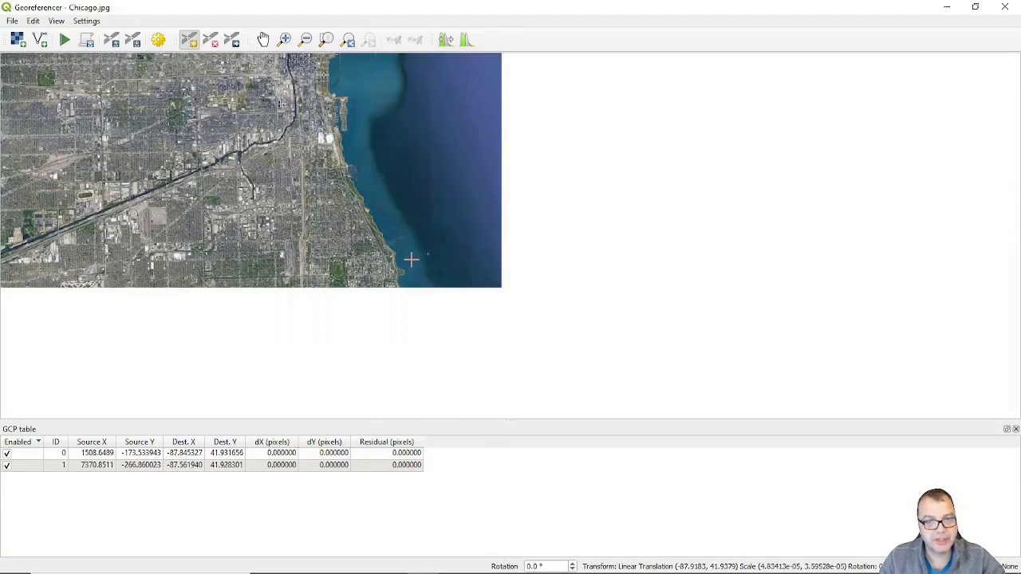
{"action": "scroll", "coordinate": [429, 209], "scroll_direction": "up", "scroll_amount": 4}
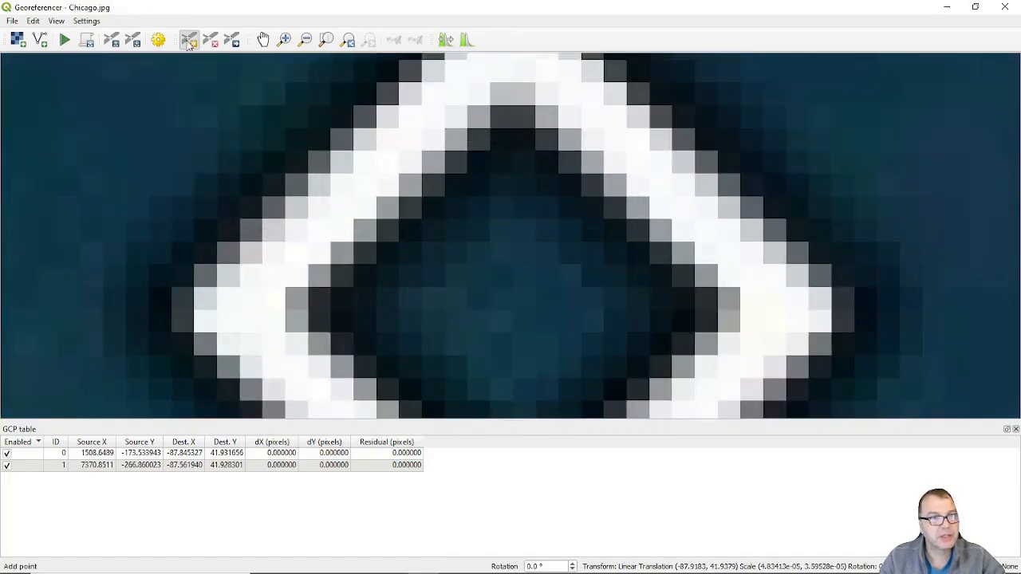
{"action": "left_click", "coordinate": [190, 43]}
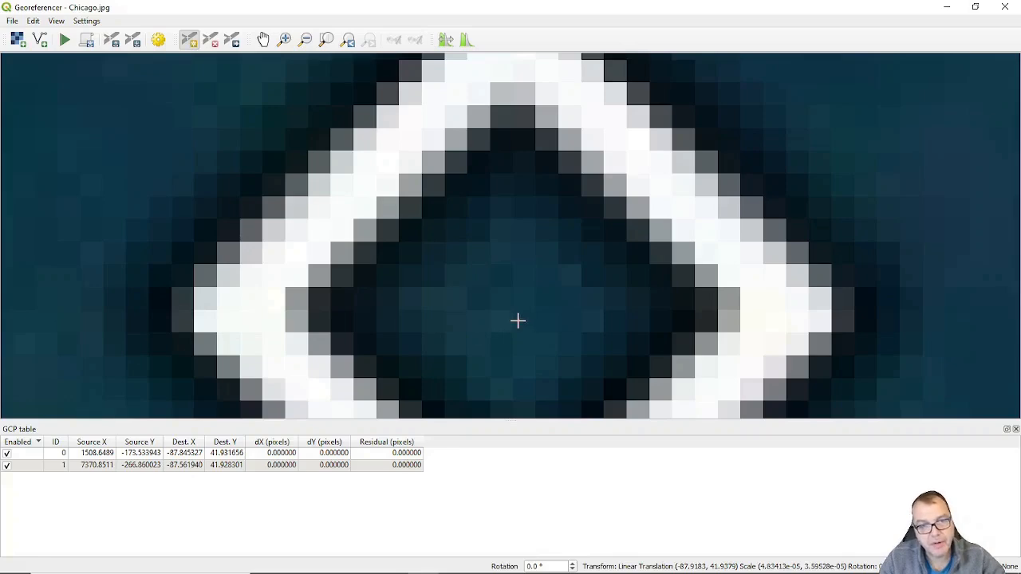
{"action": "left_click", "coordinate": [519, 321]}
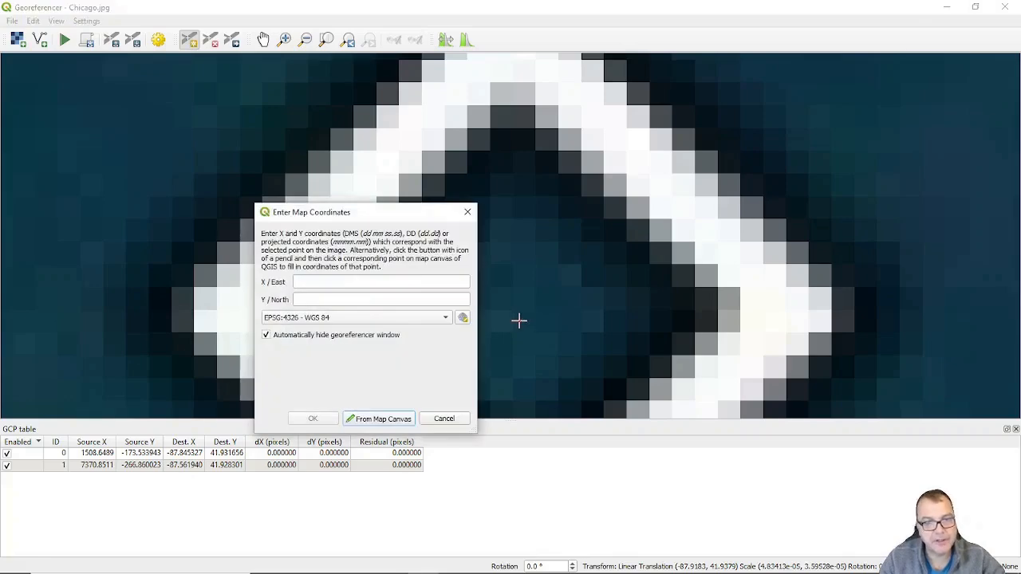
{"action": "left_click", "coordinate": [378, 417]}
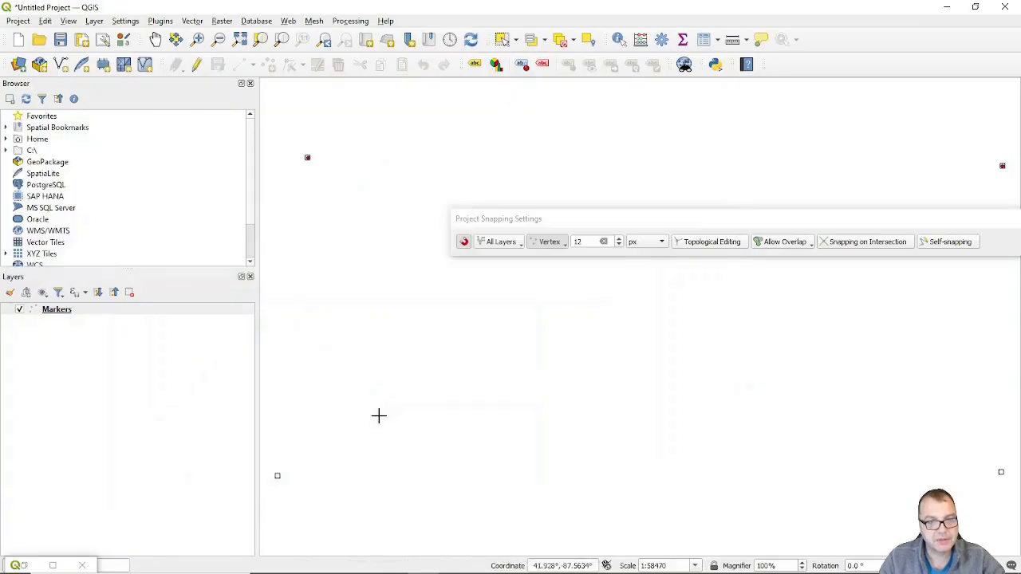
{"action": "left_click", "coordinate": [1000, 472]}
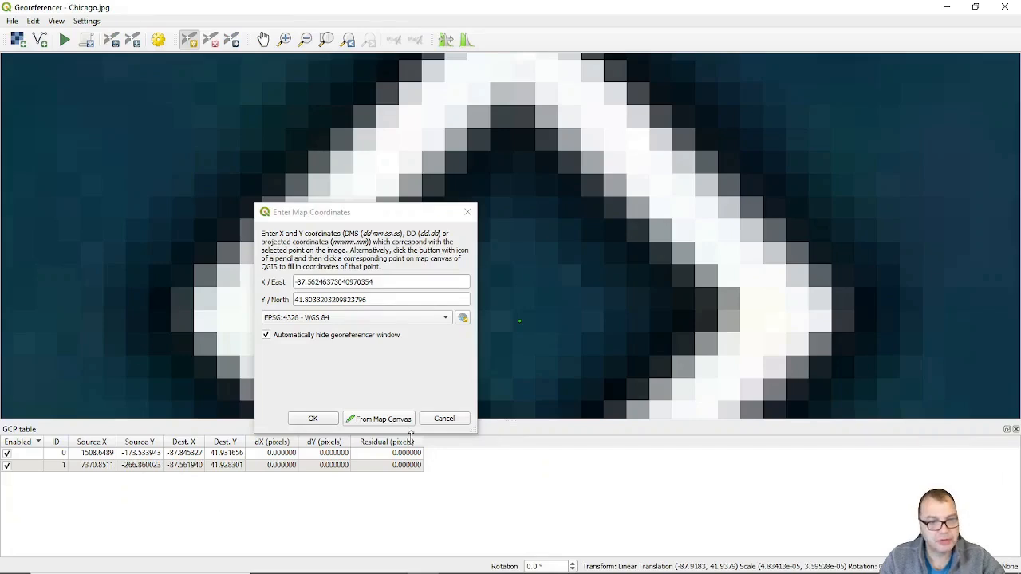
{"action": "left_click", "coordinate": [311, 420]}
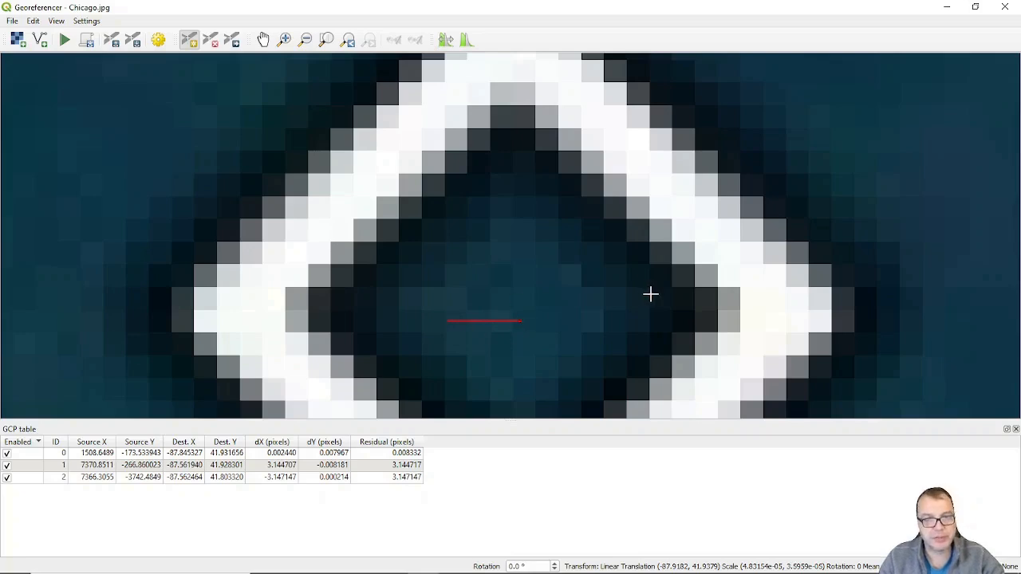
- Add a control point at the centre of the image's southwest diamond, matched to the southwest marker on the map canvas
{"action": "scroll", "coordinate": [684, 299], "scroll_direction": "down", "scroll_amount": 10}
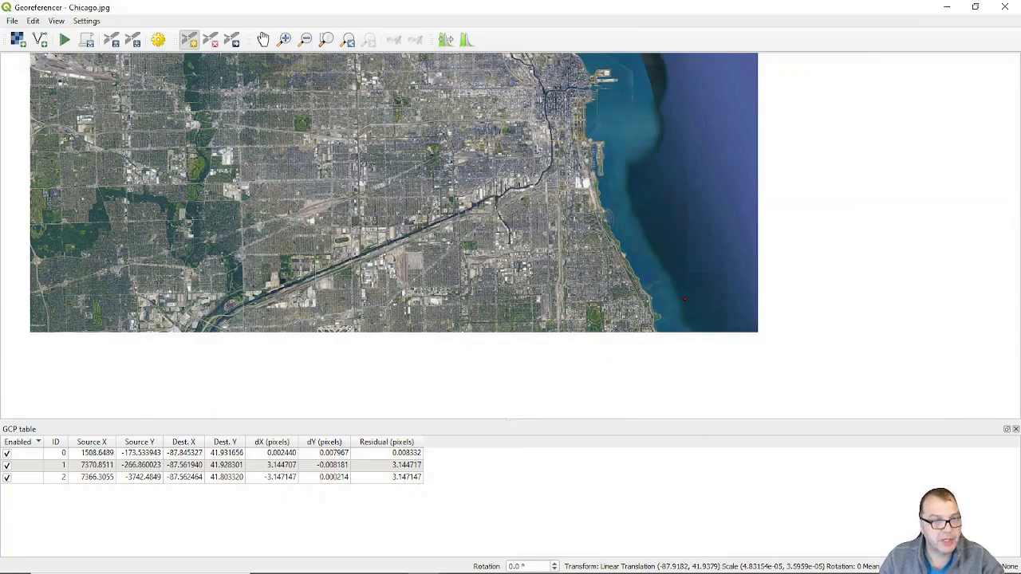
{"action": "scroll", "coordinate": [125, 331], "scroll_direction": "up", "scroll_amount": 6}
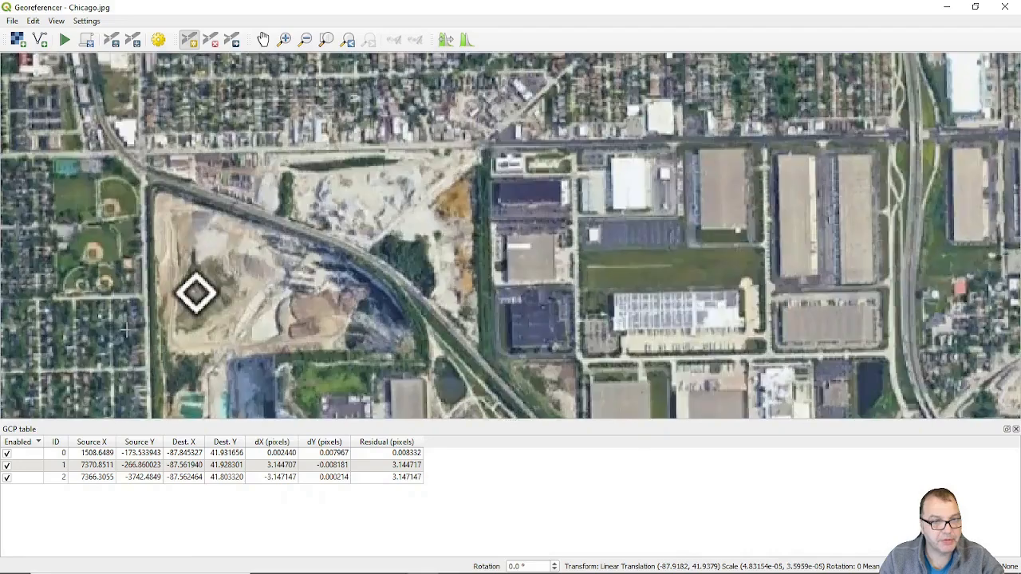
{"action": "scroll", "coordinate": [125, 331], "scroll_direction": "up", "scroll_amount": 6}
{"action": "scroll", "coordinate": [401, 240], "scroll_direction": "down", "scroll_amount": 2}
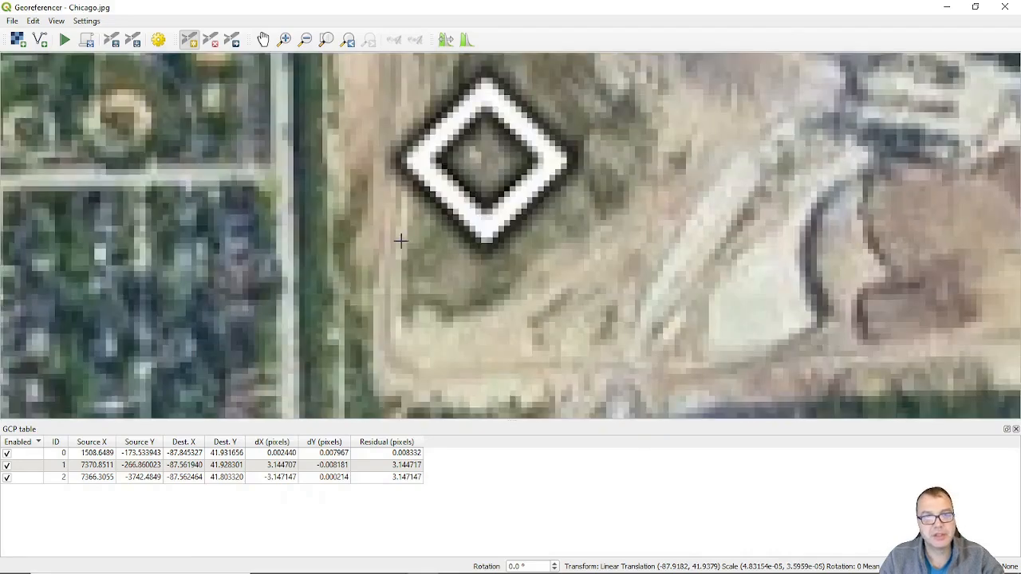
{"action": "scroll", "coordinate": [482, 117], "scroll_direction": "up", "scroll_amount": 2}
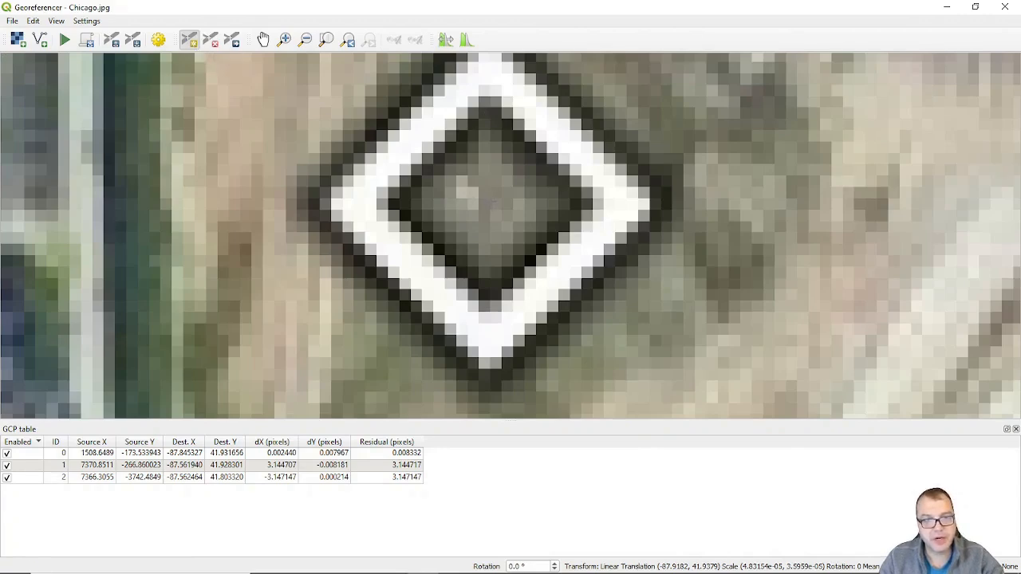
{"action": "left_click", "coordinate": [491, 201]}
{"action": "left_click", "coordinate": [376, 419]}
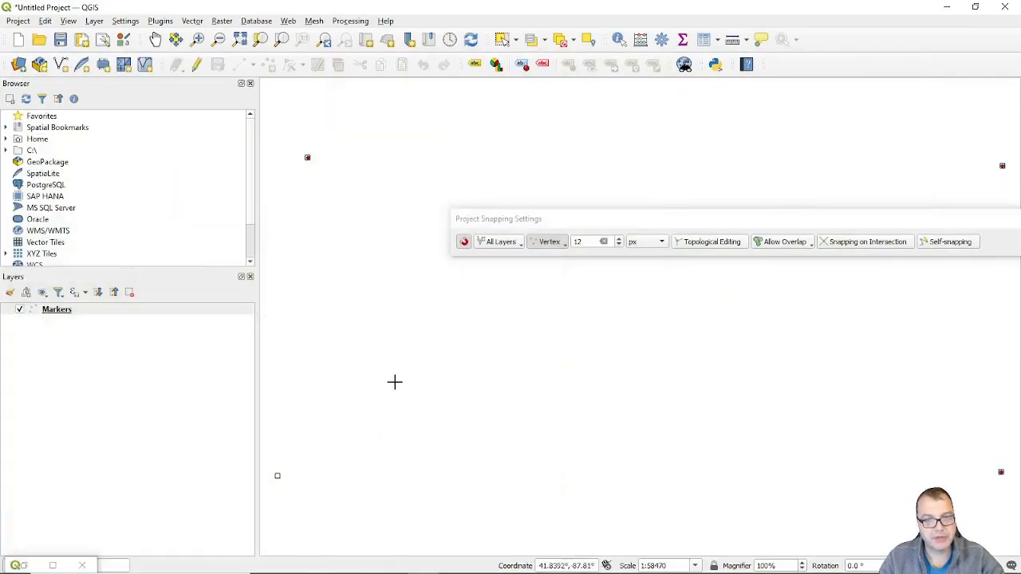
{"action": "left_click", "coordinate": [277, 476]}
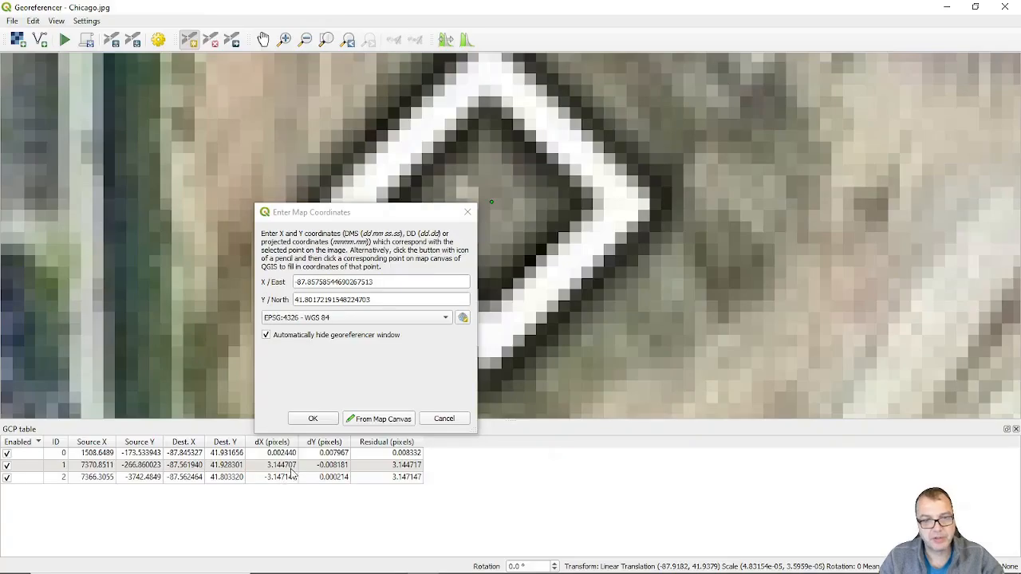
{"action": "left_click", "coordinate": [323, 421]}
- Set the transformation to create a world file only and accept the transformation settings
{"action": "scroll", "coordinate": [398, 352], "scroll_direction": "down", "scroll_amount": 6}
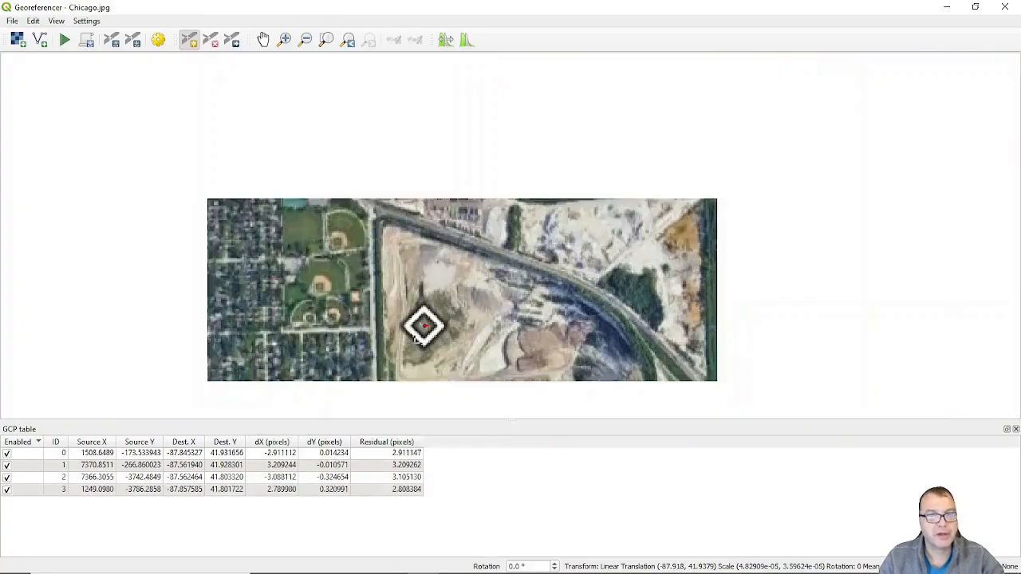
{"action": "scroll", "coordinate": [482, 319], "scroll_direction": "down", "scroll_amount": 3}
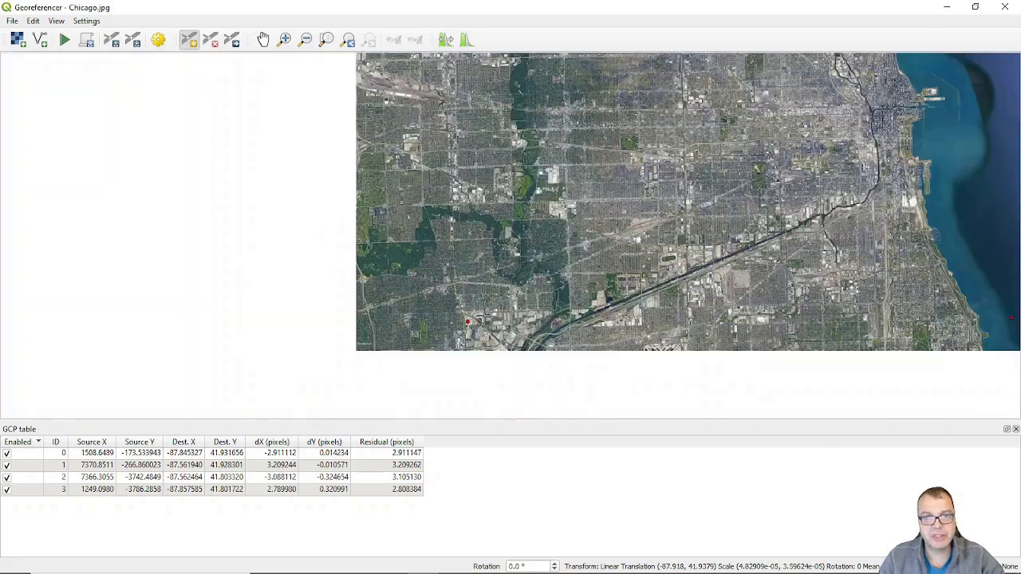
{"action": "scroll", "coordinate": [702, 191], "scroll_direction": "down", "scroll_amount": 1}
{"action": "scroll", "coordinate": [897, 120], "scroll_direction": "up", "scroll_amount": 1}
{"action": "scroll", "coordinate": [901, 116], "scroll_direction": "down", "scroll_amount": 1}
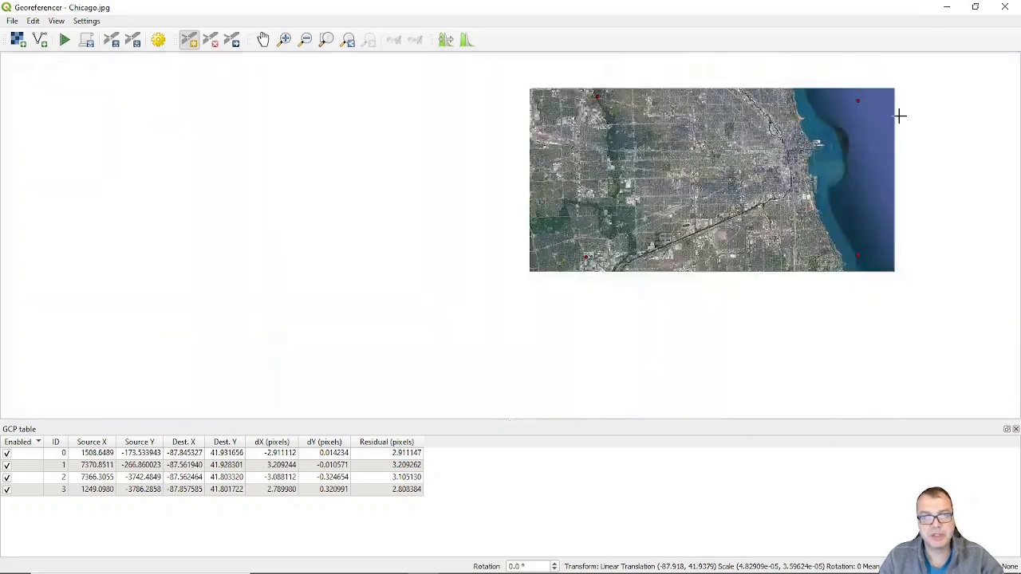
{"action": "scroll", "coordinate": [899, 116], "scroll_direction": "up", "scroll_amount": 1}
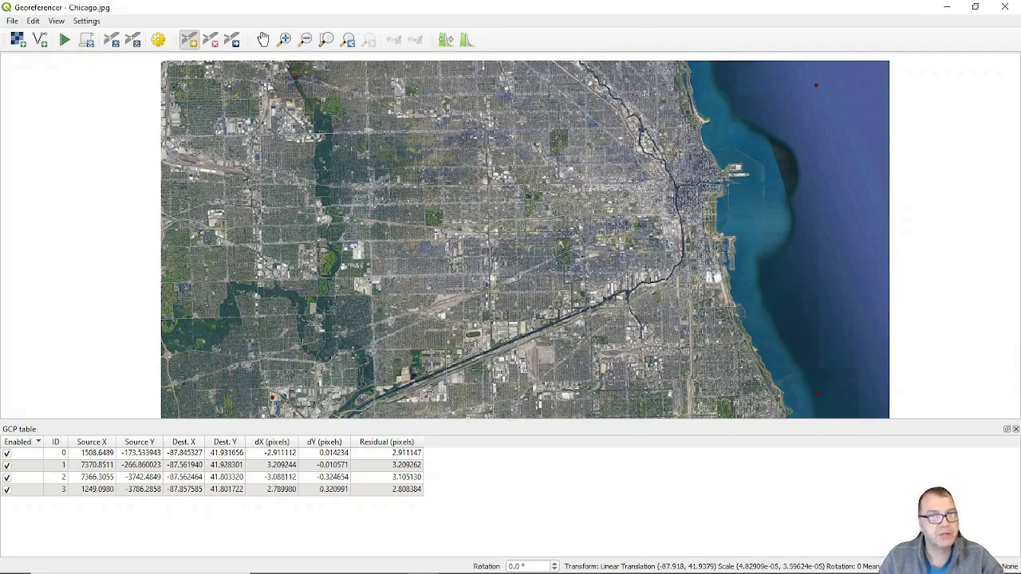
{"action": "left_click", "coordinate": [159, 41]}
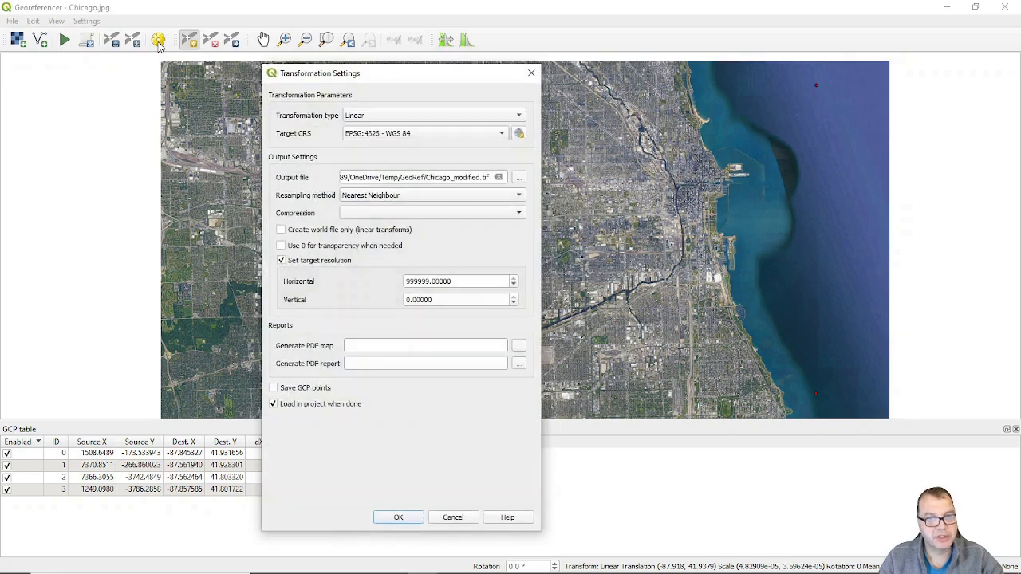
{"action": "left_click", "coordinate": [282, 230]}
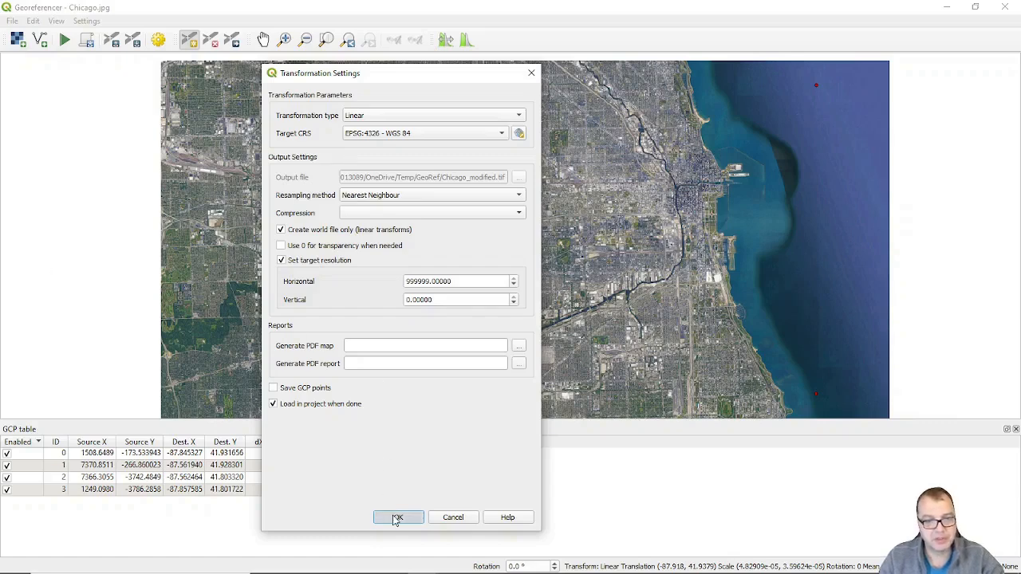
{"action": "left_click", "coordinate": [395, 517]}
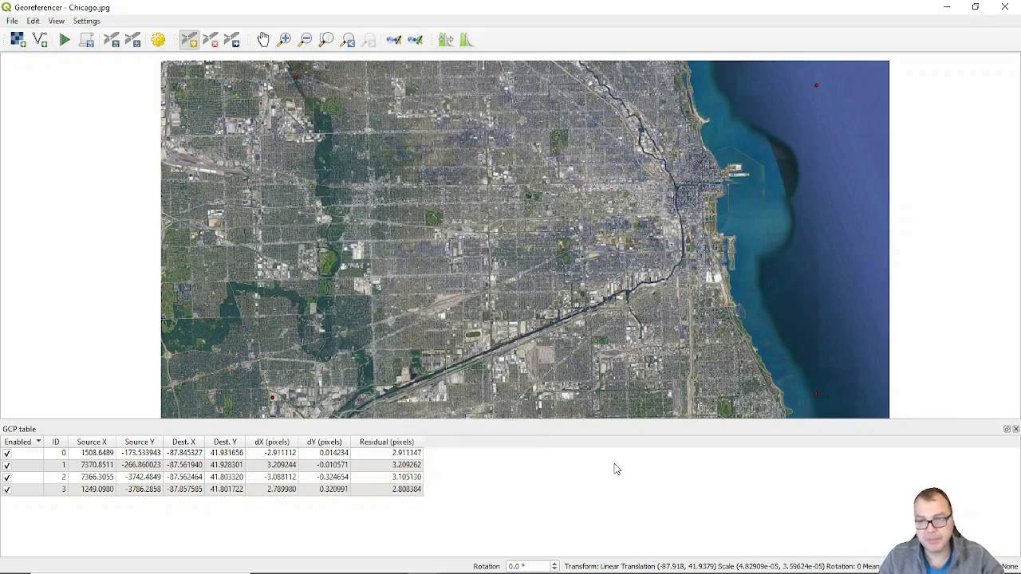
{"action": "left_click", "coordinate": [158, 43]}
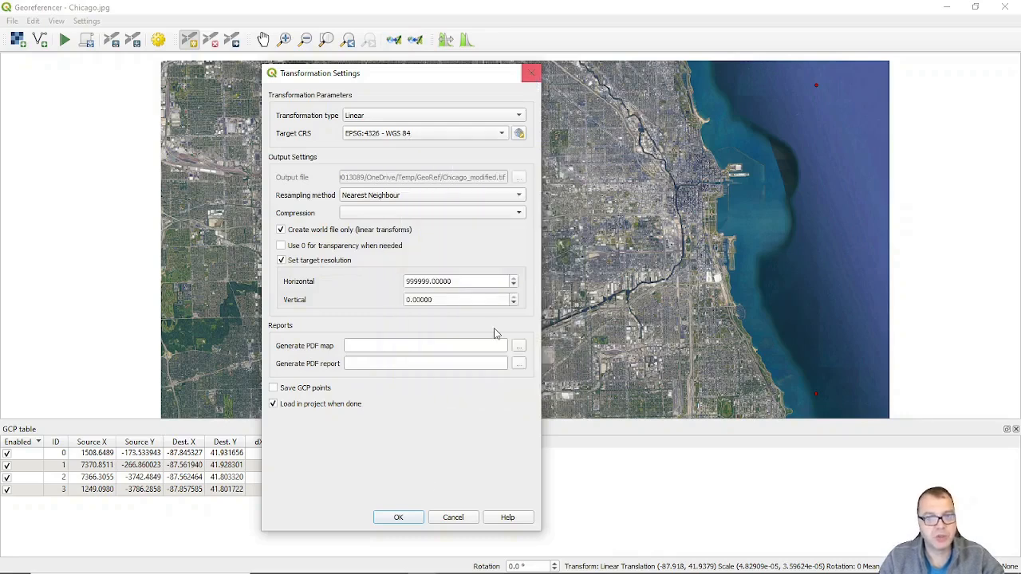
{"action": "left_click", "coordinate": [397, 517]}
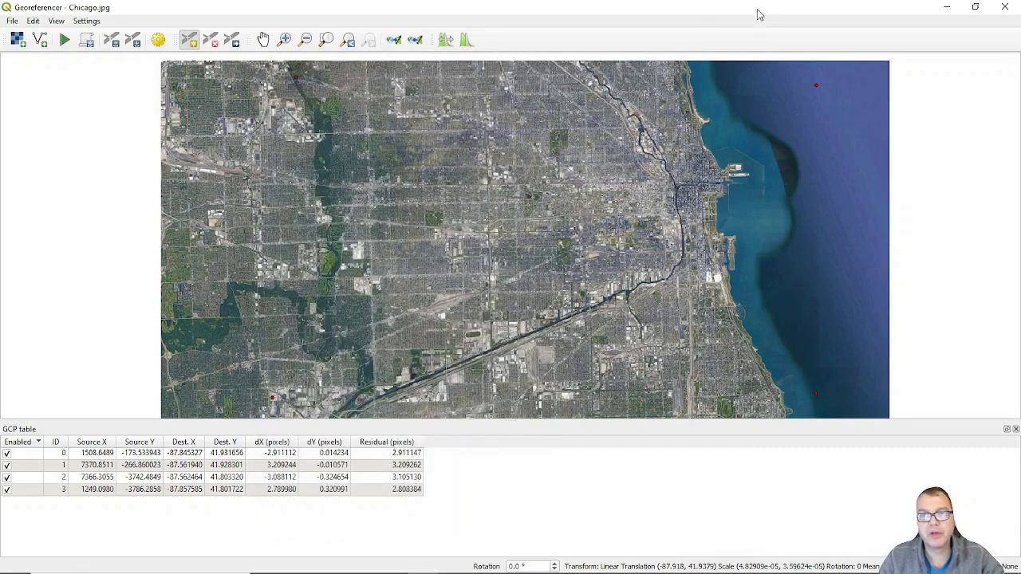
- Check the project's coordinate reference system without changing it and run the georeferencing of the Chicago image
{"action": "left_click_drag", "start_coordinate": [758, 11], "coordinate": [1020, 86]}
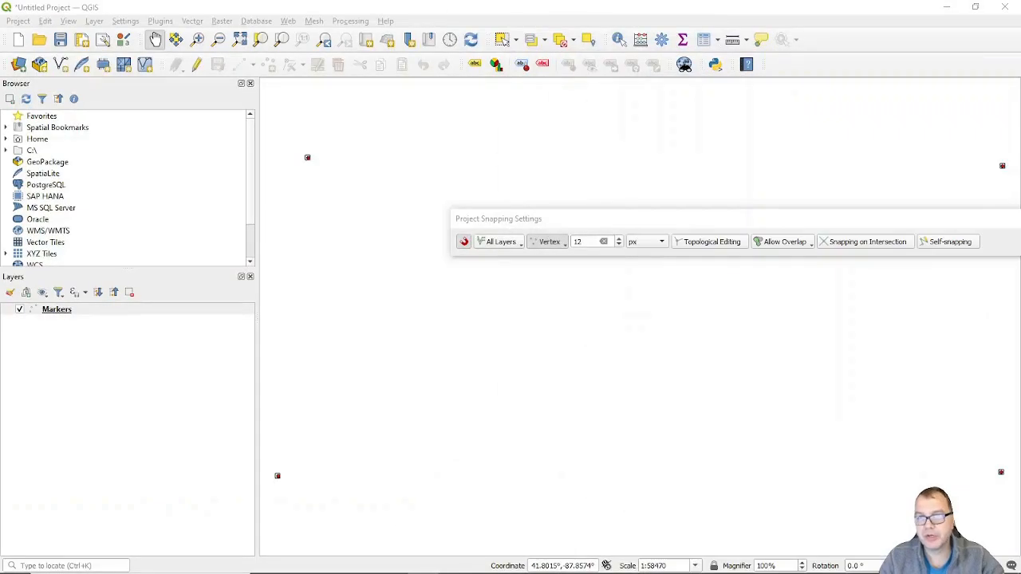
{"action": "left_click", "coordinate": [988, 552]}
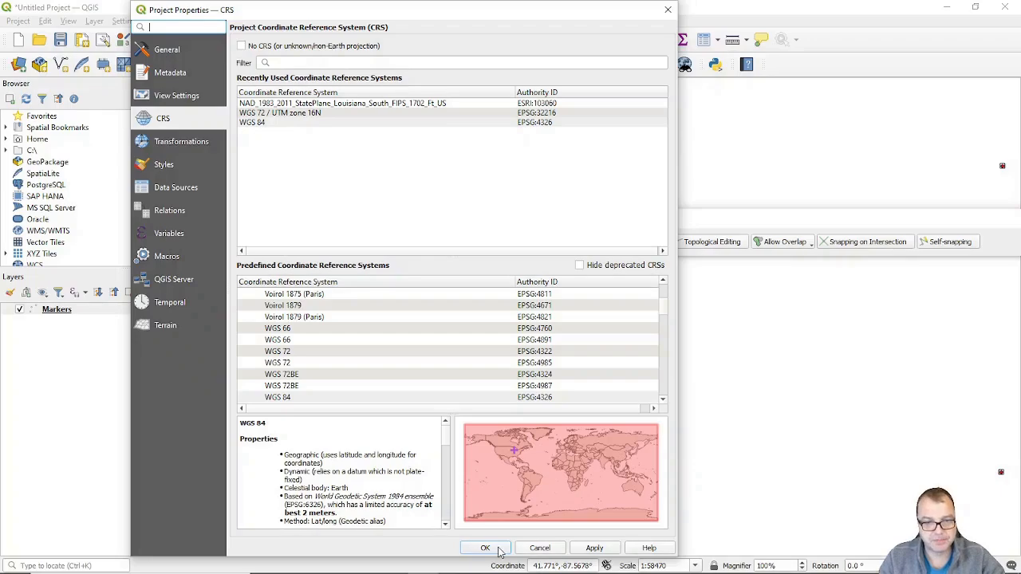
{"action": "left_click", "coordinate": [548, 552]}
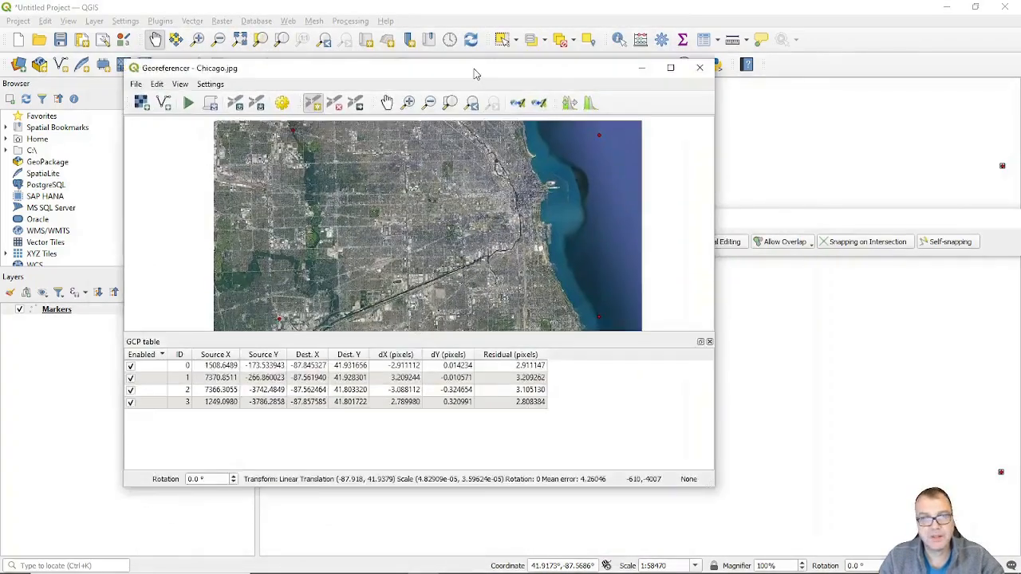
{"action": "left_click_drag", "start_coordinate": [474, 73], "coordinate": [497, 77]}
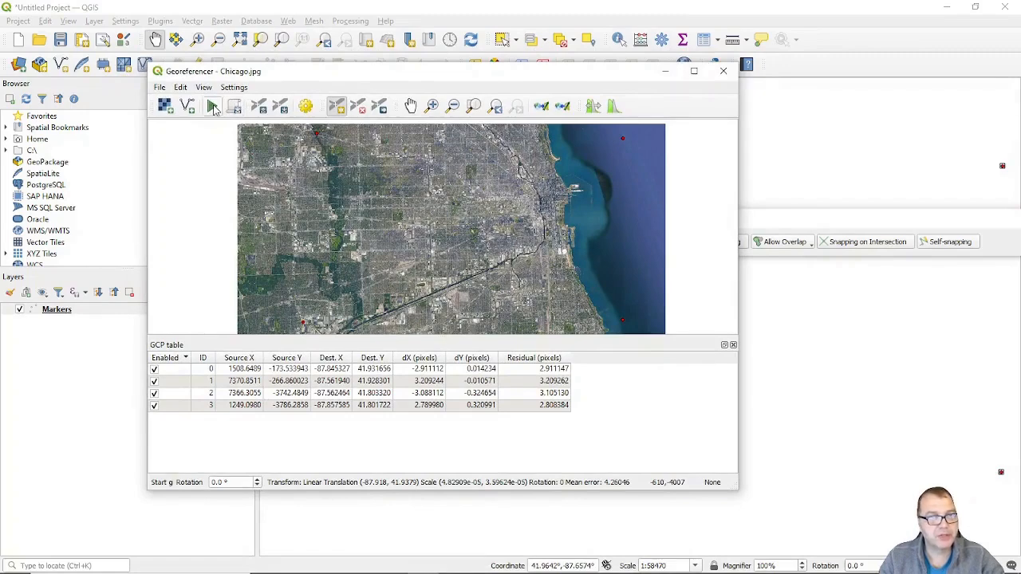
{"action": "left_click", "coordinate": [212, 106]}
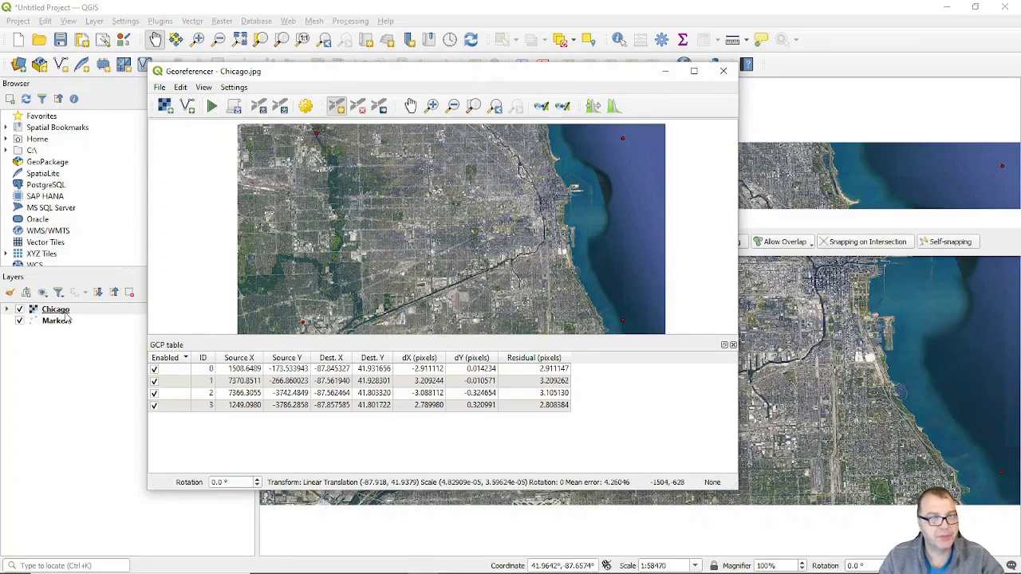
- Close the Georeferencer, discarding the GCP points, and close the project snapping settings
{"action": "left_click", "coordinate": [722, 72]}
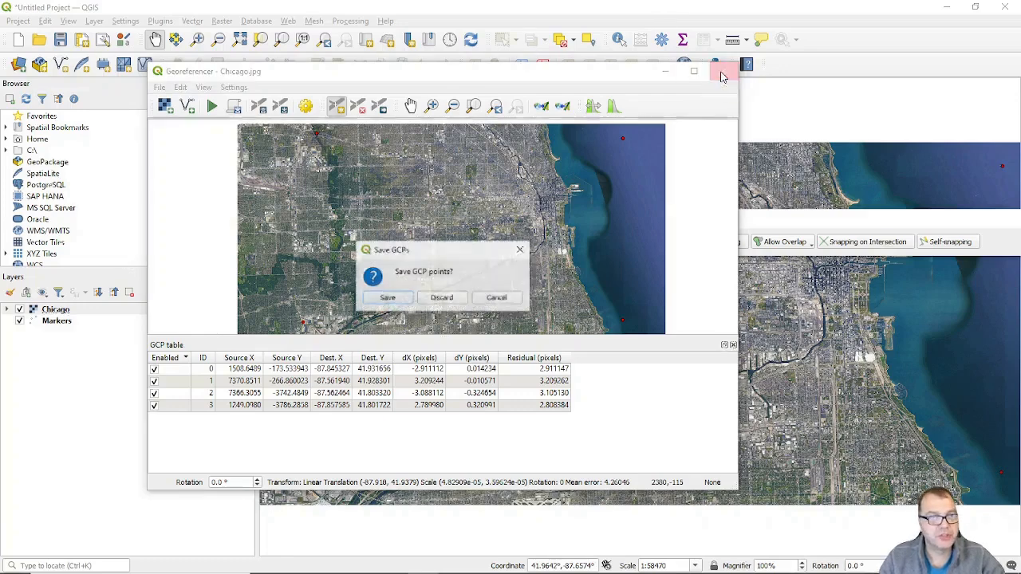
{"action": "left_click", "coordinate": [446, 303]}
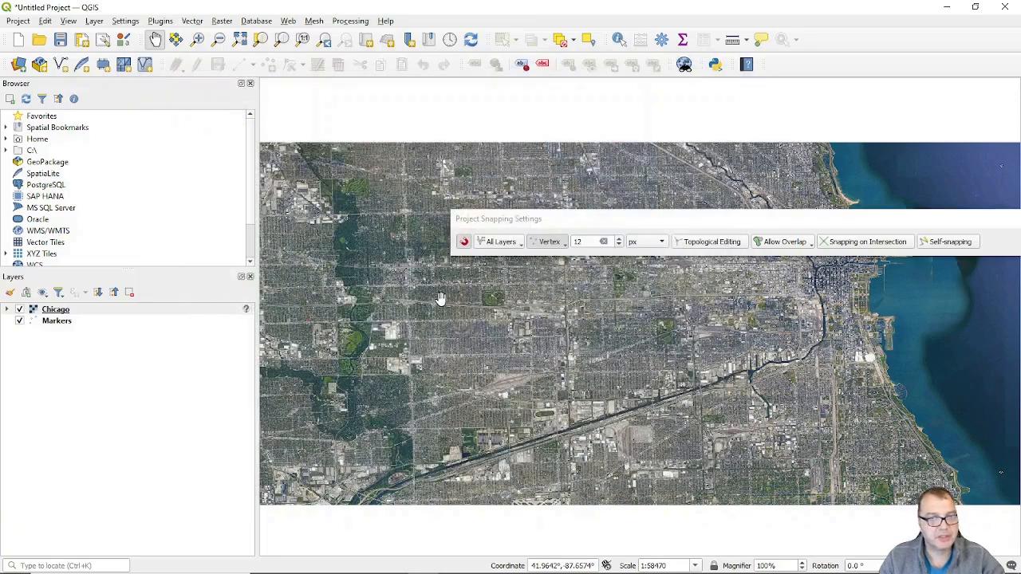
{"action": "left_click_drag", "start_coordinate": [847, 223], "coordinate": [647, 198]}
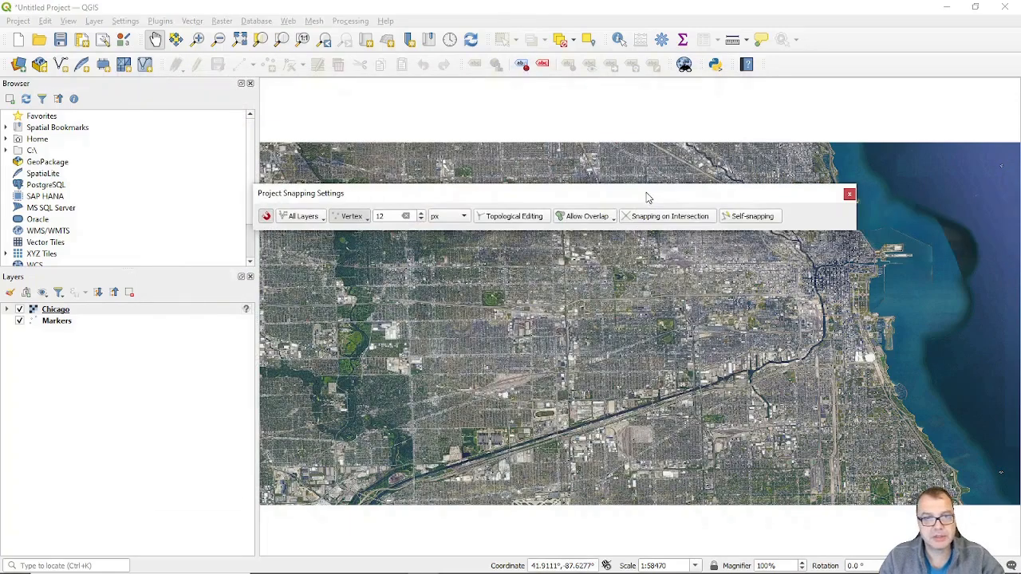
{"action": "left_click", "coordinate": [848, 195]}
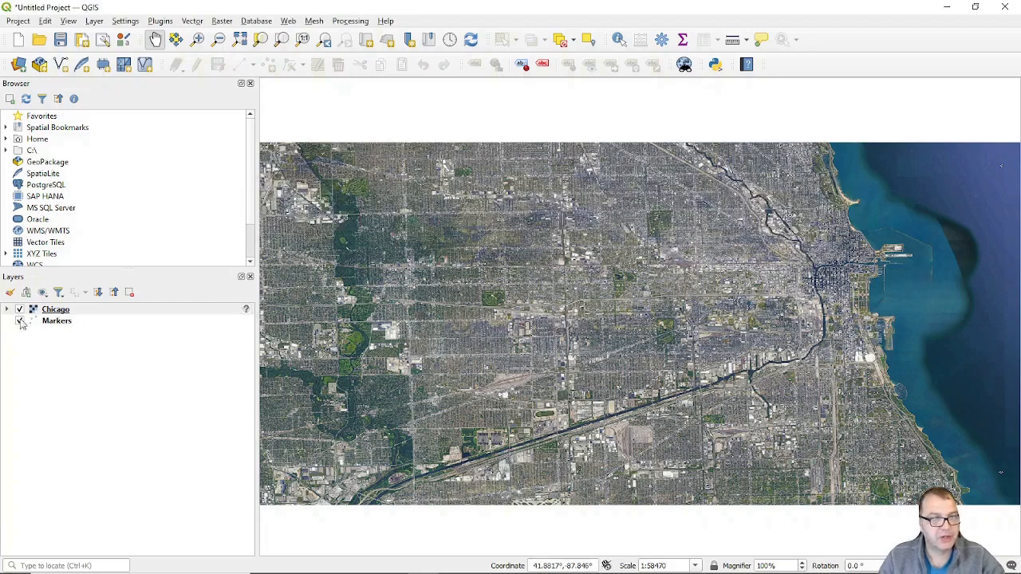
- Hide and reshow the Chicago image at the northwest diamond, and move the Markers layer above it in the layer order
{"action": "scroll", "coordinate": [326, 156], "scroll_direction": "up", "scroll_amount": 2}
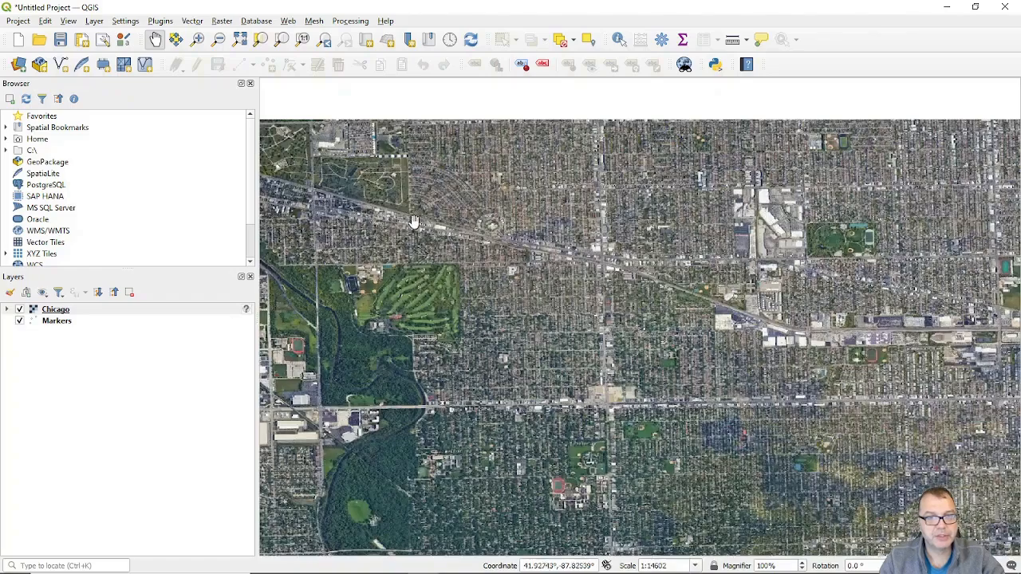
{"action": "left_click_drag", "start_coordinate": [414, 222], "coordinate": [577, 278]}
{"action": "scroll", "coordinate": [371, 223], "scroll_direction": "up", "scroll_amount": 3}
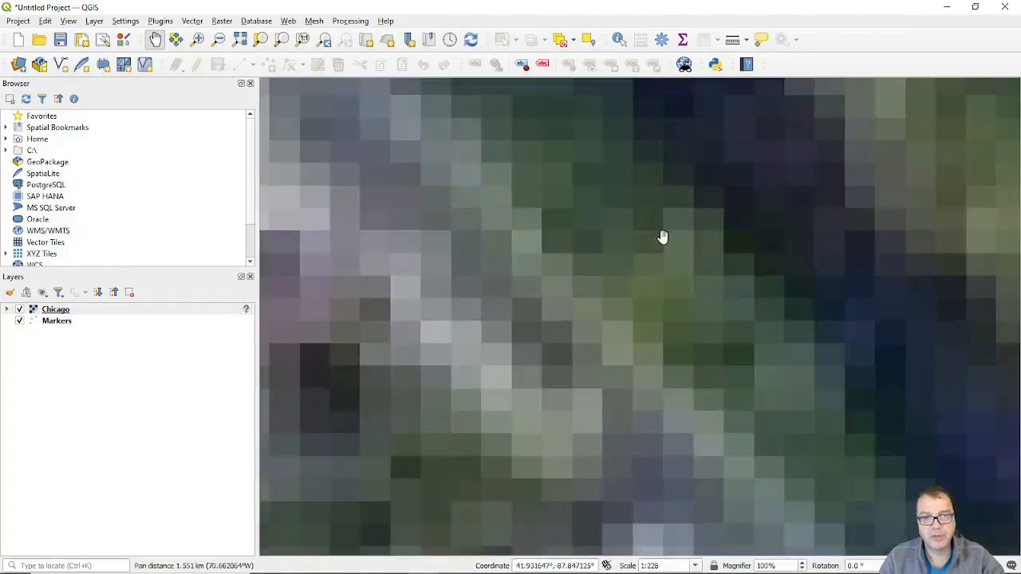
{"action": "scroll", "coordinate": [663, 235], "scroll_direction": "up", "scroll_amount": 1}
{"action": "left_click_drag", "start_coordinate": [975, 218], "coordinate": [656, 254]}
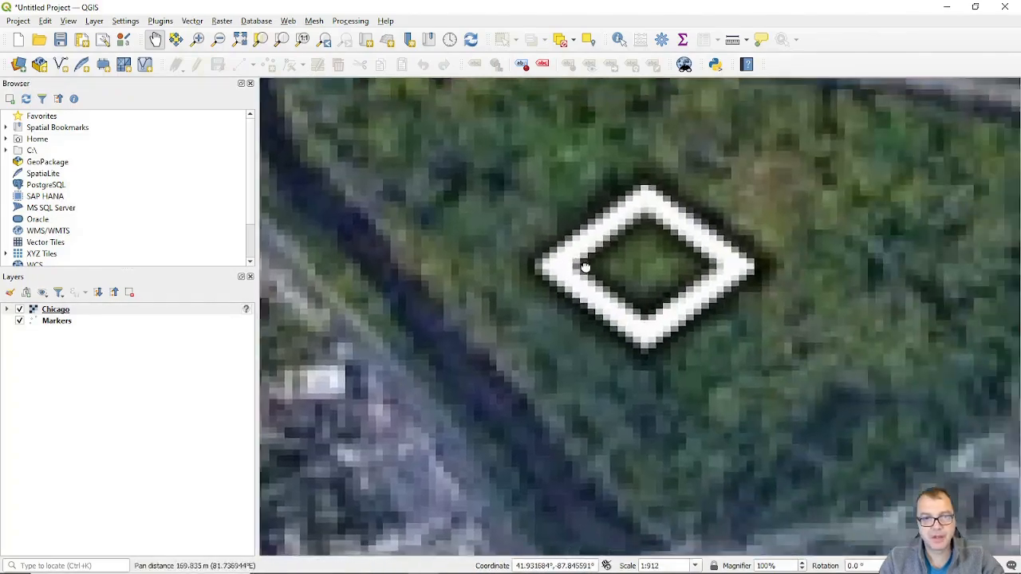
{"action": "left_click", "coordinate": [19, 309]}
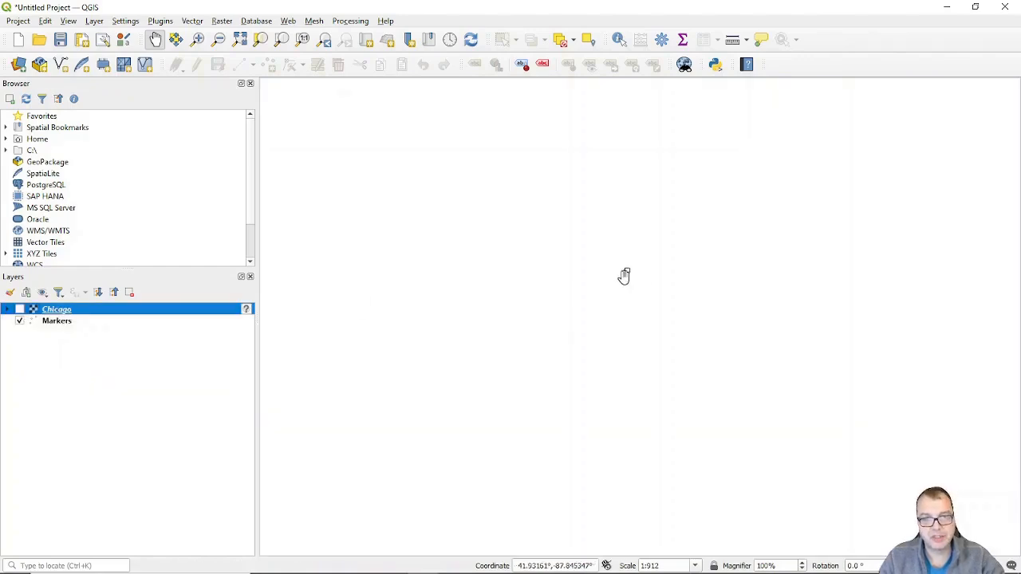
{"action": "left_click", "coordinate": [19, 309]}
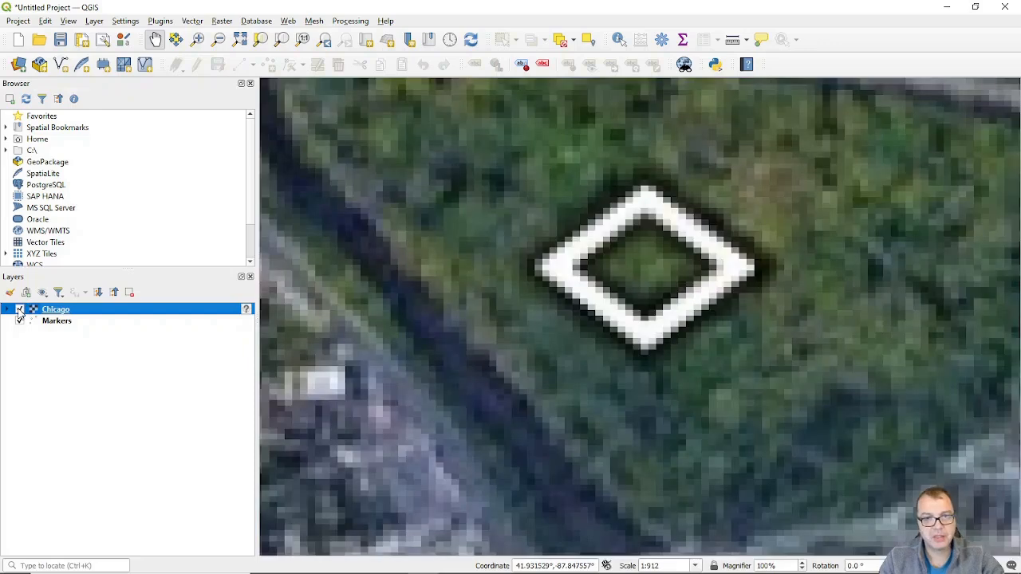
{"action": "left_click_drag", "start_coordinate": [58, 314], "coordinate": [58, 339]}
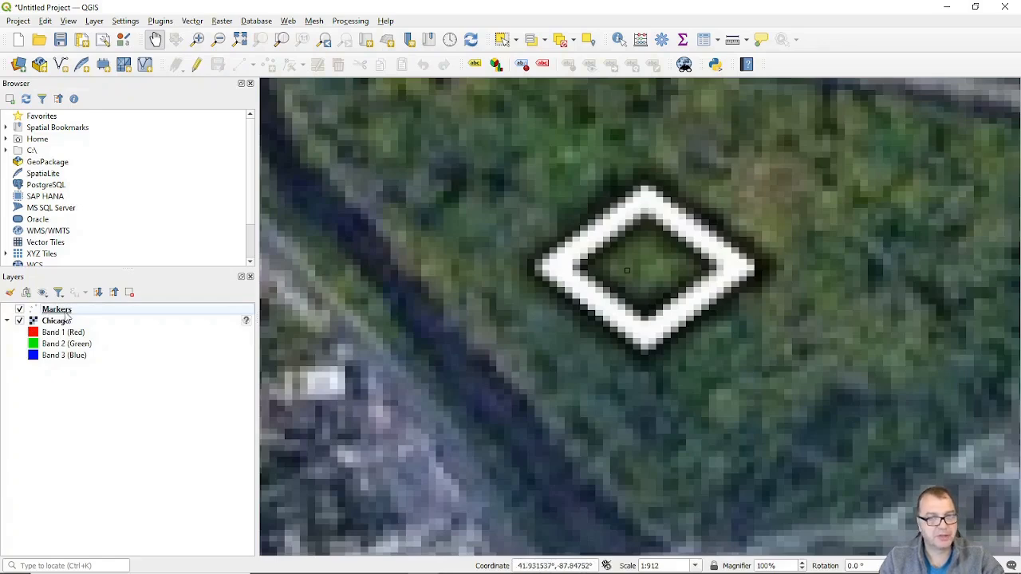
- Examine how closely the markers align with the centres of the image's northwest and southwest diamonds
{"action": "scroll", "coordinate": [649, 280], "scroll_direction": "up", "scroll_amount": 3}
{"action": "scroll", "coordinate": [649, 280], "scroll_direction": "down", "scroll_amount": 1}
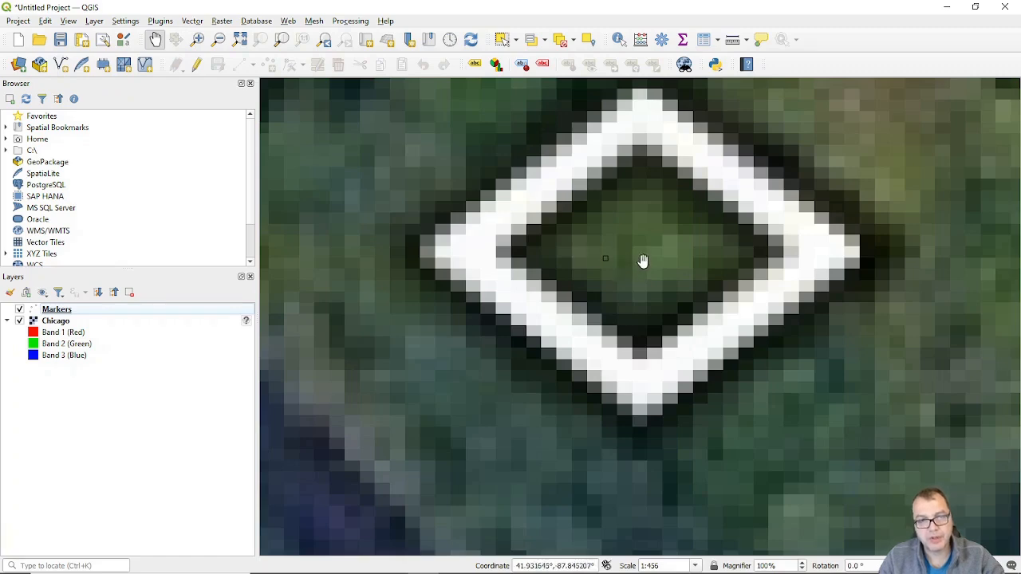
{"action": "scroll", "coordinate": [620, 276], "scroll_direction": "down", "scroll_amount": 7}
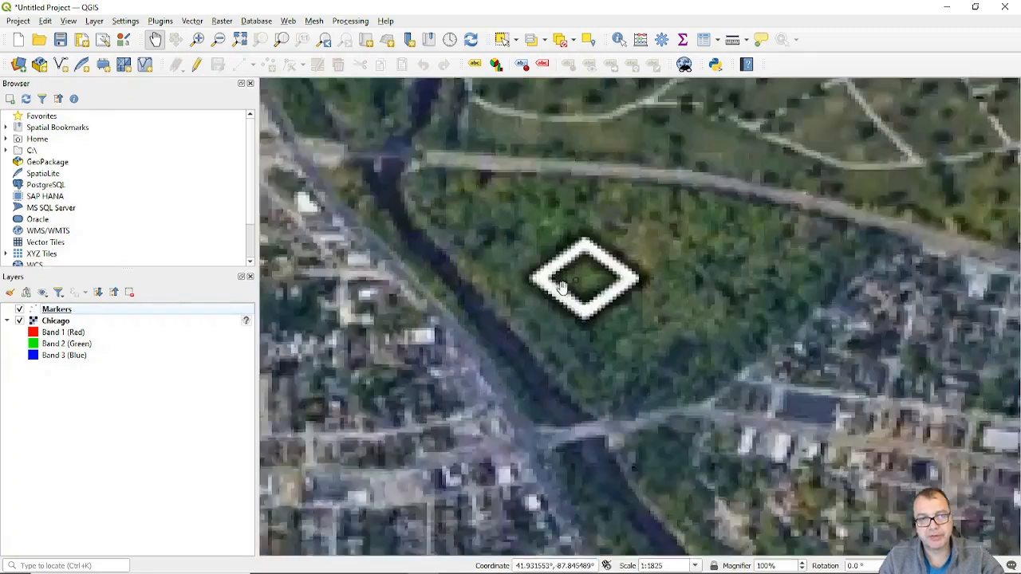
{"action": "scroll", "coordinate": [620, 433], "scroll_direction": "down", "scroll_amount": 1}
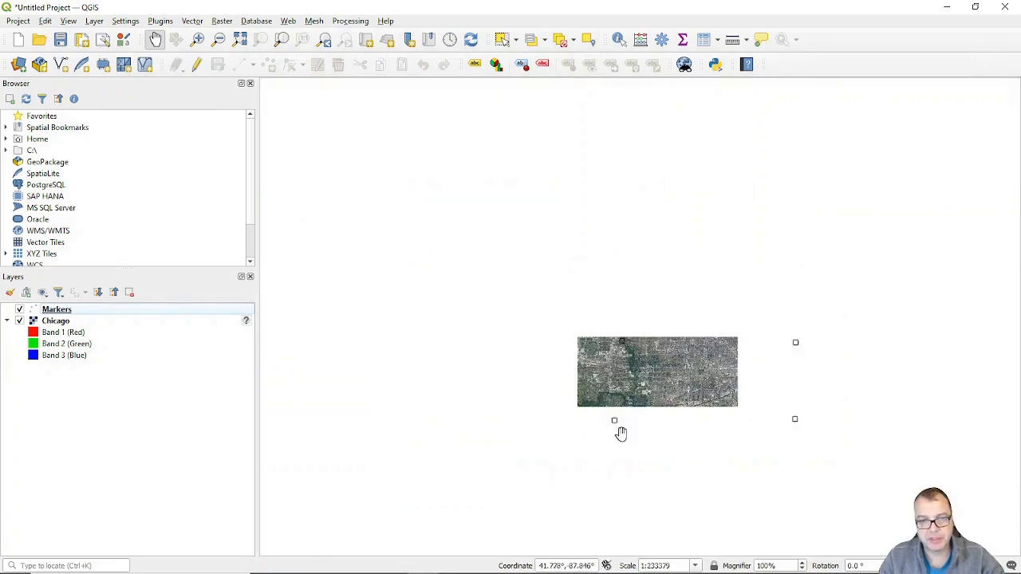
{"action": "scroll", "coordinate": [643, 411], "scroll_direction": "up", "scroll_amount": 4}
{"action": "scroll", "coordinate": [646, 421], "scroll_direction": "up", "scroll_amount": 1}
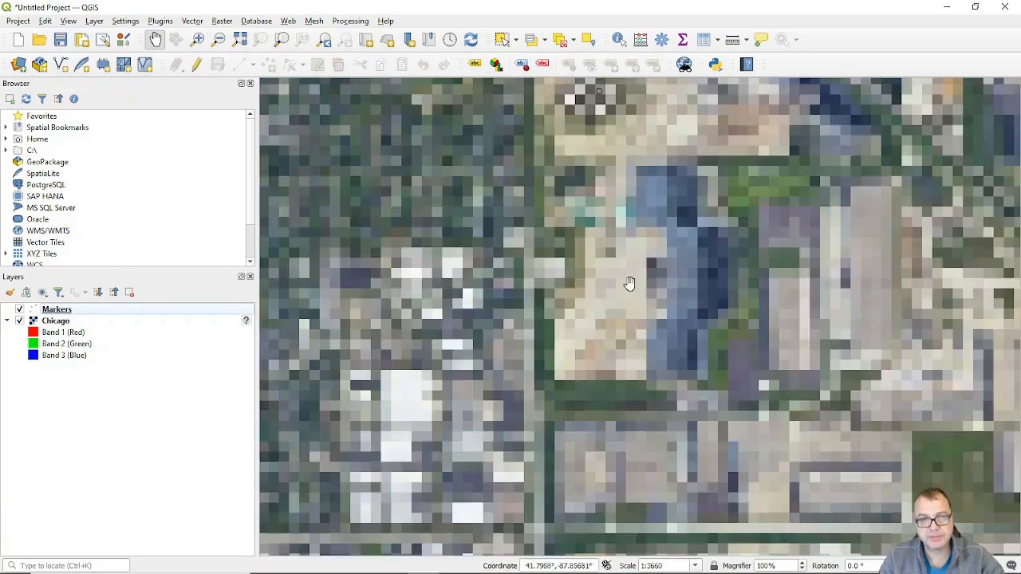
{"action": "scroll", "coordinate": [597, 97], "scroll_direction": "up", "scroll_amount": 1}
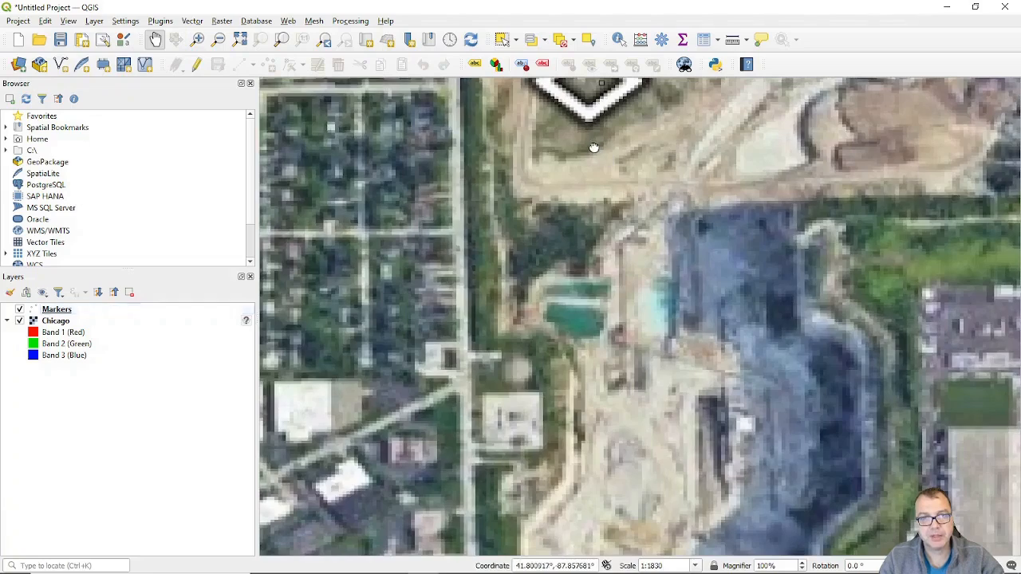
{"action": "left_click_drag", "start_coordinate": [590, 146], "coordinate": [599, 319]}
{"action": "scroll", "coordinate": [596, 289], "scroll_direction": "up", "scroll_amount": 3}
{"action": "left_click_drag", "start_coordinate": [671, 170], "coordinate": [677, 280]}
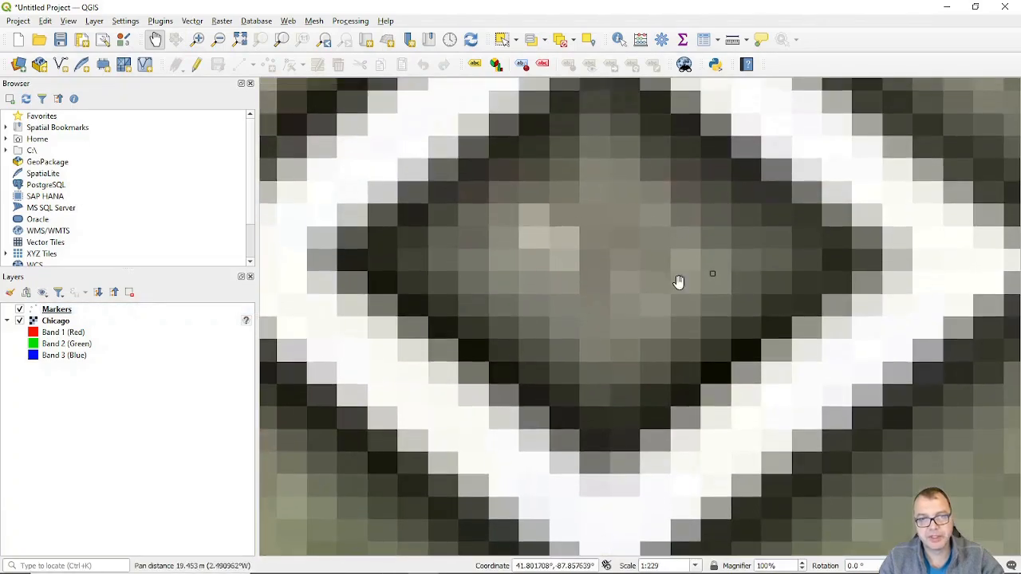
{"action": "scroll", "coordinate": [638, 263], "scroll_direction": "down", "scroll_amount": 1}
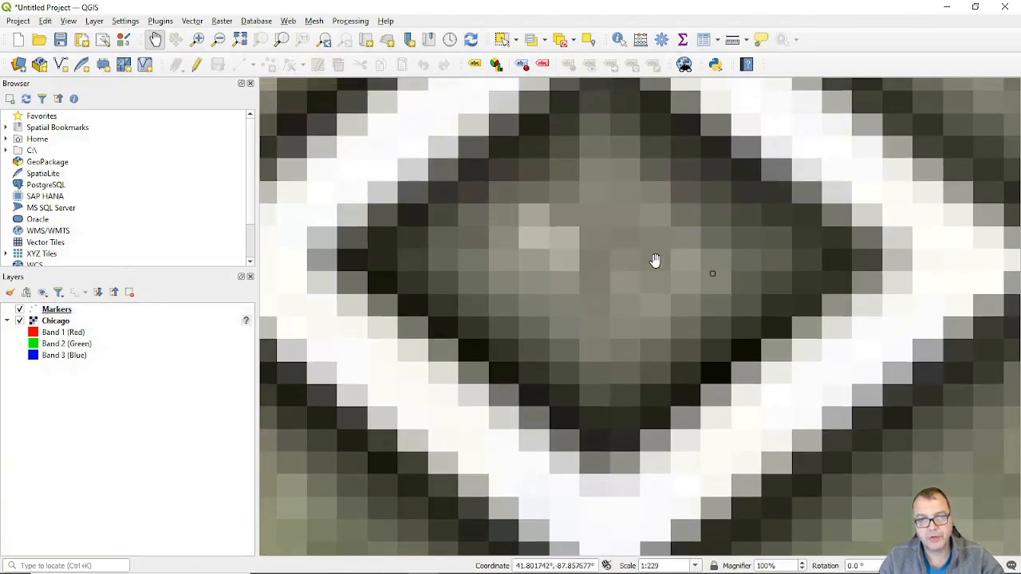
{"action": "scroll", "coordinate": [673, 269], "scroll_direction": "down", "scroll_amount": 5}
{"action": "scroll", "coordinate": [643, 274], "scroll_direction": "down", "scroll_amount": 5}
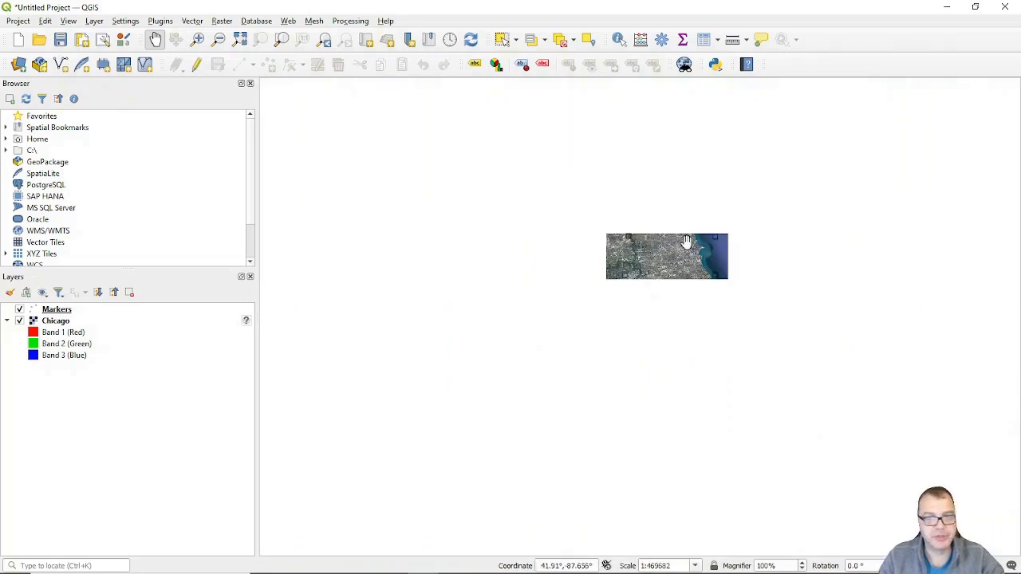
{"action": "scroll", "coordinate": [686, 242], "scroll_direction": "up", "scroll_amount": 2}
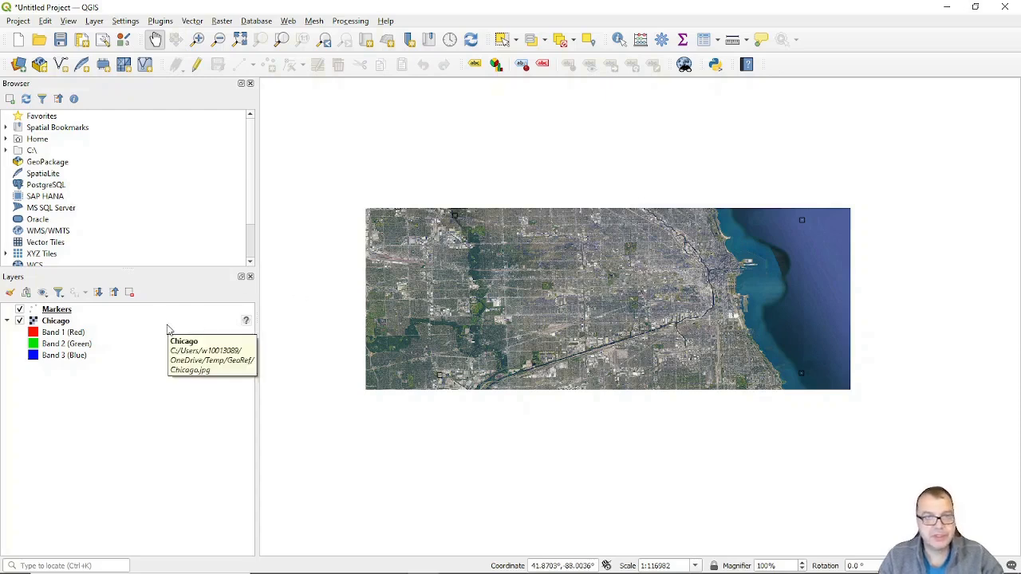
- Start exporting the Chicago raster layer as a raw-data GeoTIFF with its CRS set to the project's EPSG:4326 - WGS 84
{"action": "right_click", "coordinate": [56, 322]}
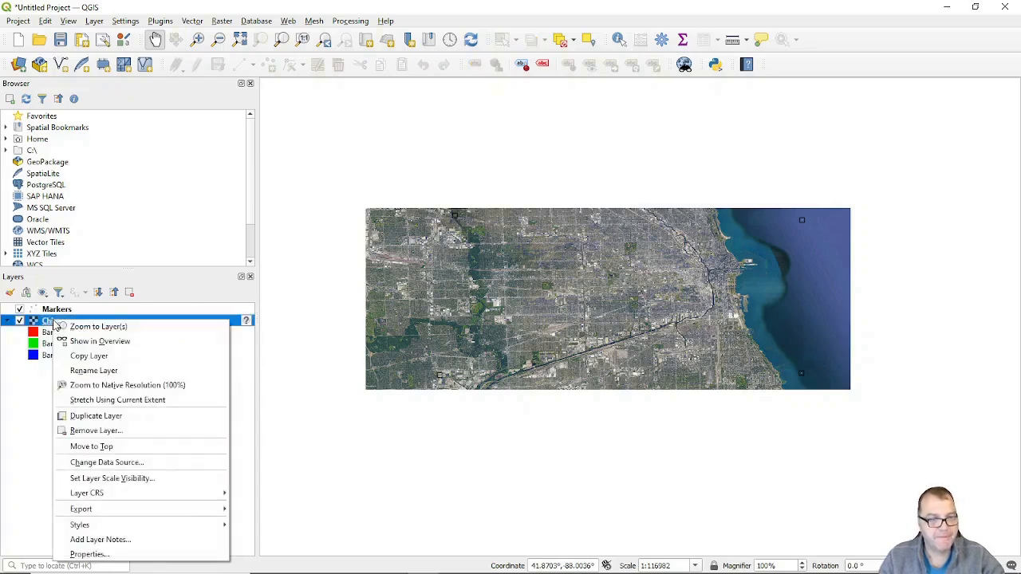
{"action": "mouse_move", "coordinate": [107, 513]}
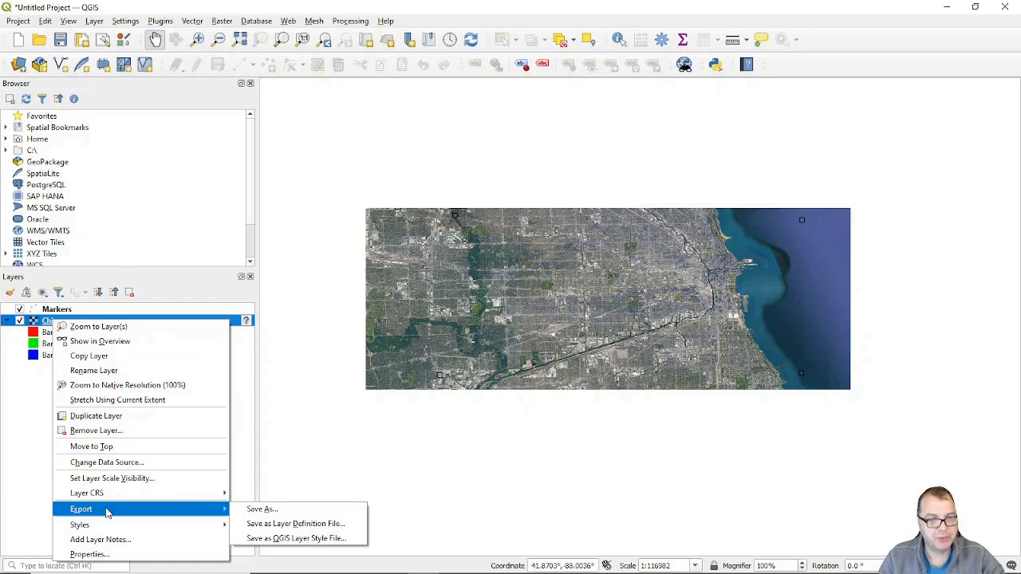
{"action": "left_click", "coordinate": [249, 509]}
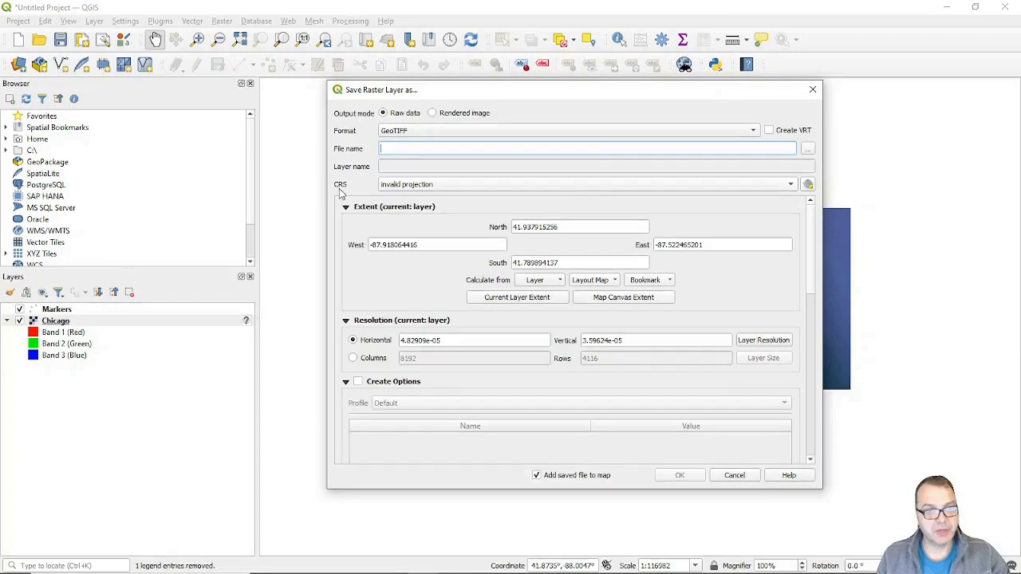
{"action": "left_click", "coordinate": [438, 187]}
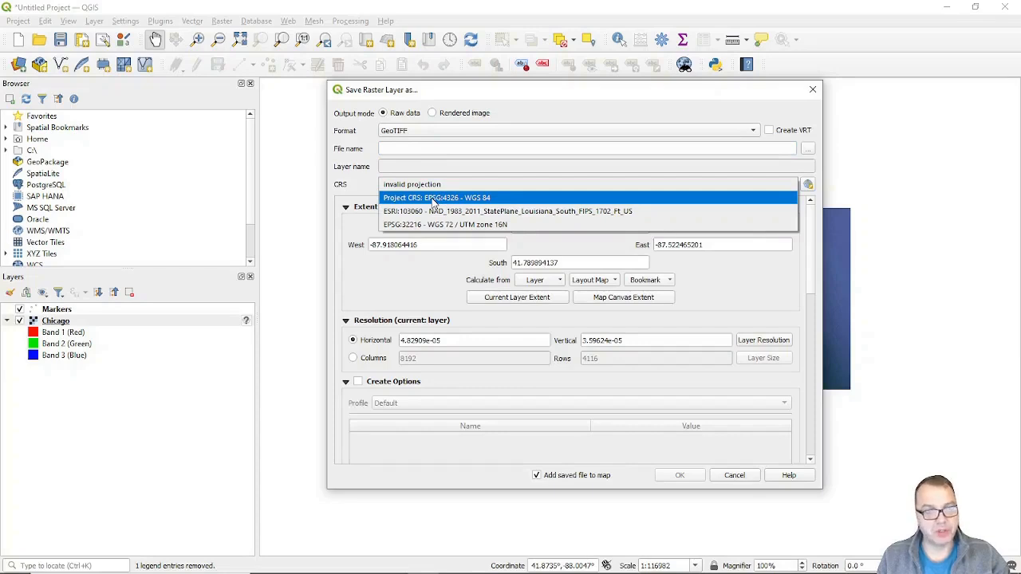
{"action": "left_click", "coordinate": [433, 200]}
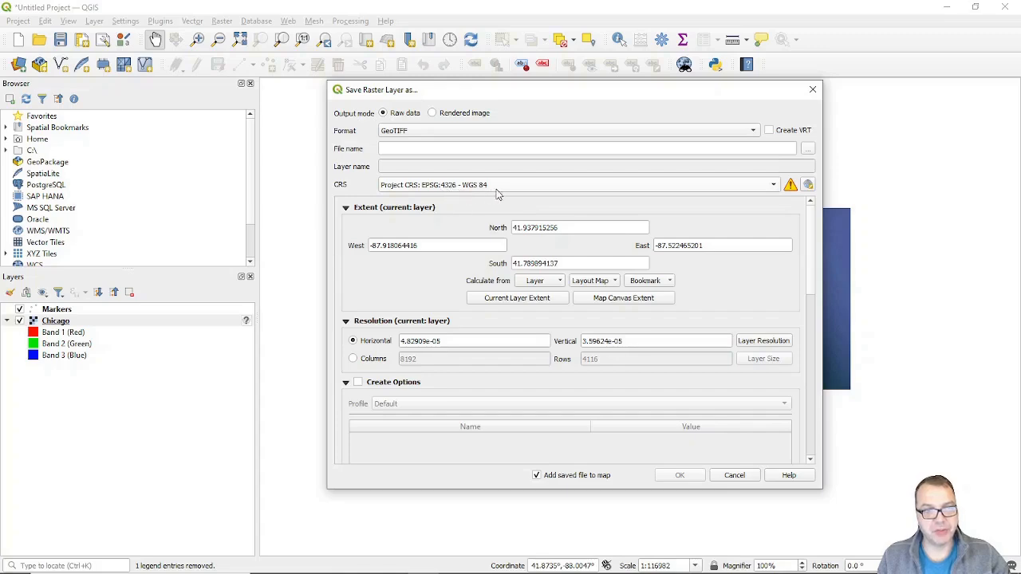
{"action": "mouse_move", "coordinate": [497, 193]}
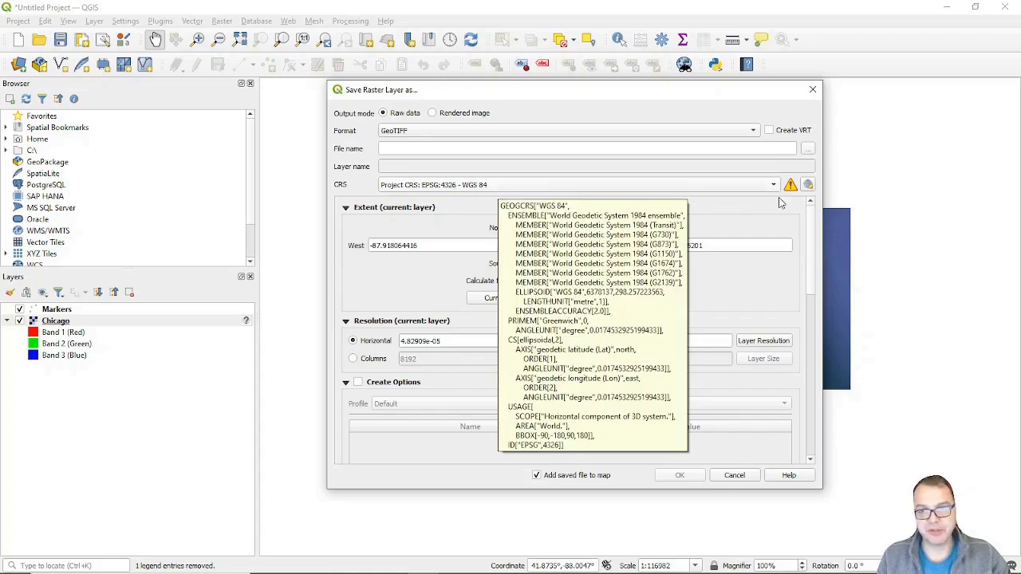
{"action": "mouse_move", "coordinate": [790, 188]}
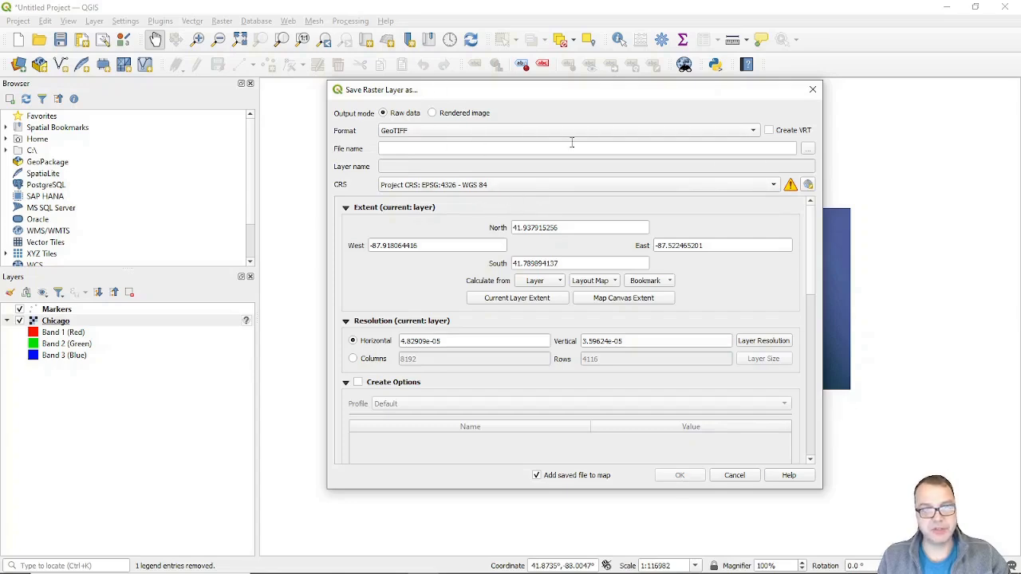
- Save the raster export as Chicago.tif in the GeoRef folder, replacing the existing file, and add it to the map
{"action": "left_click", "coordinate": [807, 149]}
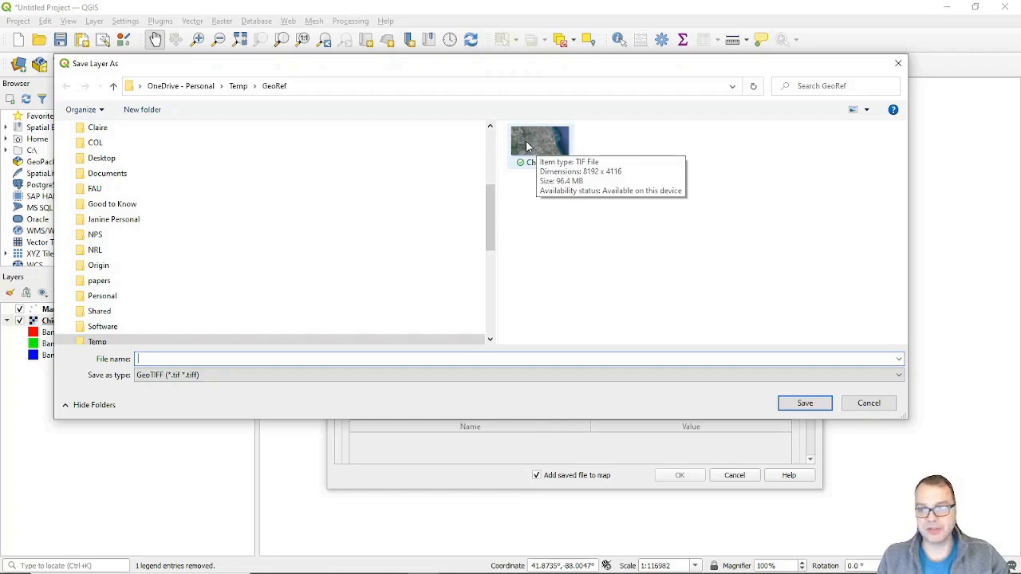
{"action": "double_click", "coordinate": [526, 140]}
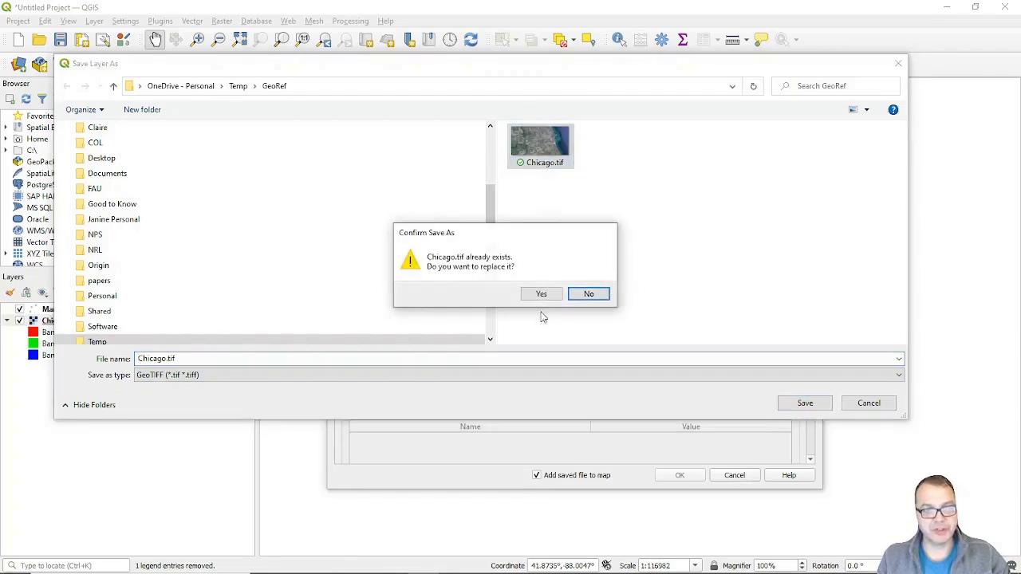
{"action": "left_click", "coordinate": [539, 294]}
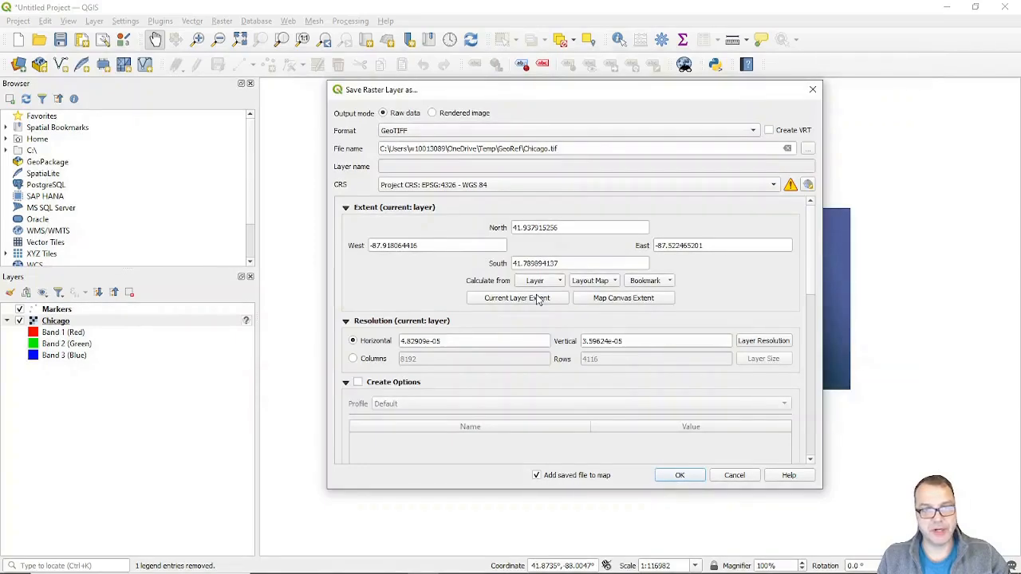
{"action": "left_click", "coordinate": [682, 474]}
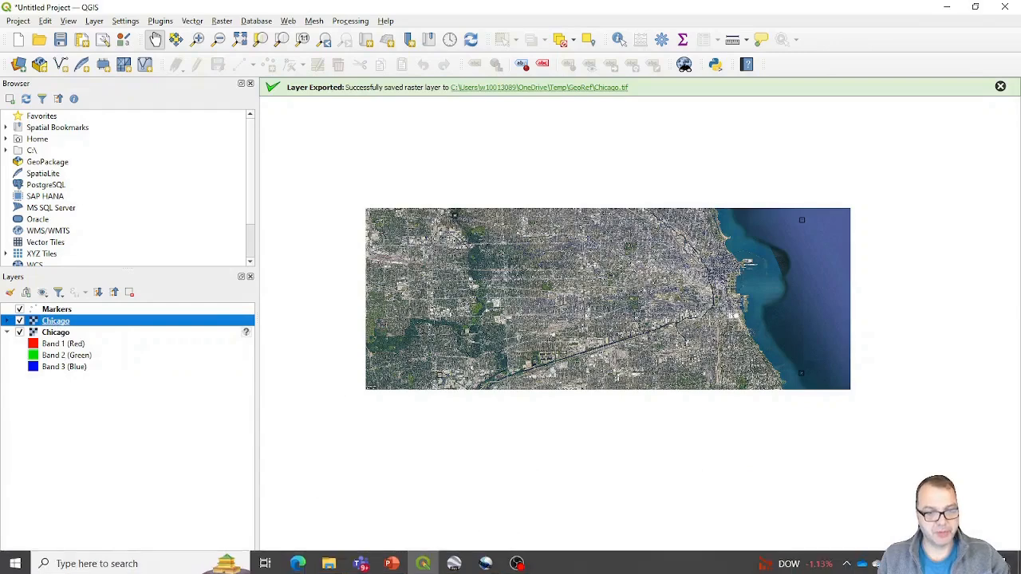
- Switch to File Explorer
{"action": "left_click", "coordinate": [329, 563]}
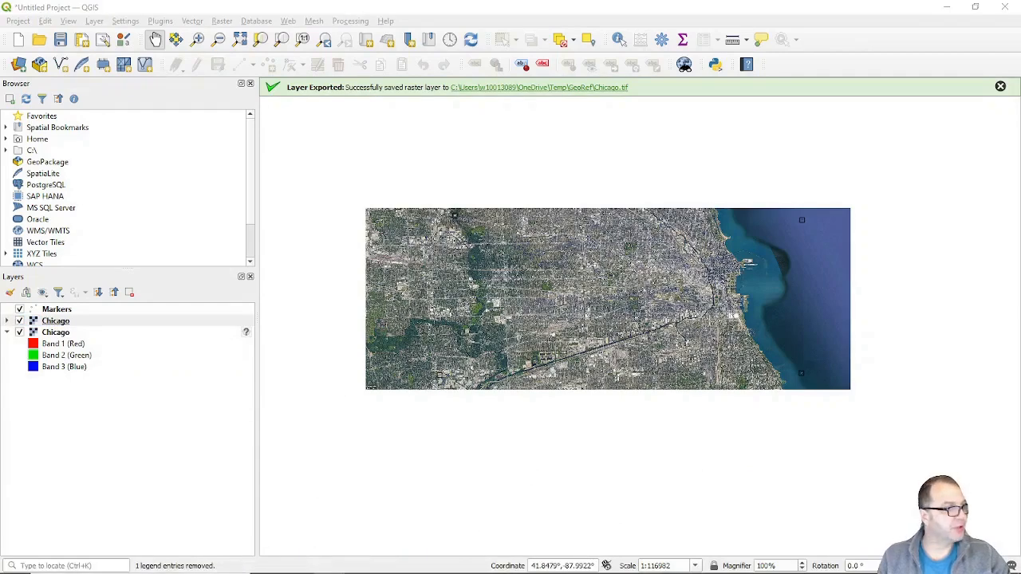